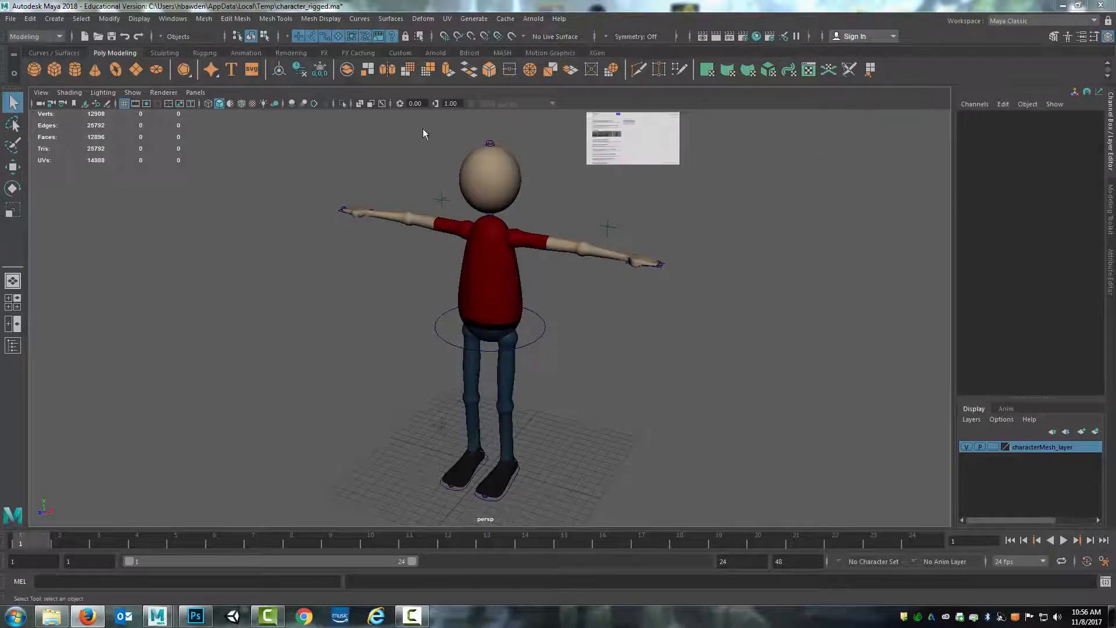
# Switch to the web browser and look through the search results for free character rigs.
pyautogui.hotkey('alt', 'Tab')
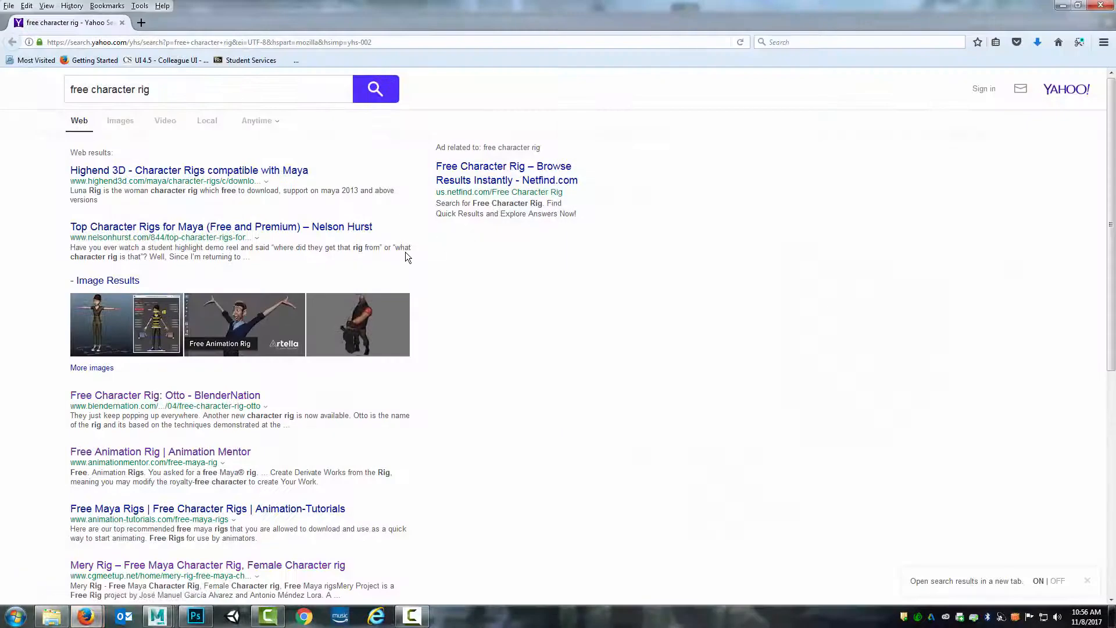
pyautogui.scroll(-5, 406, 255)
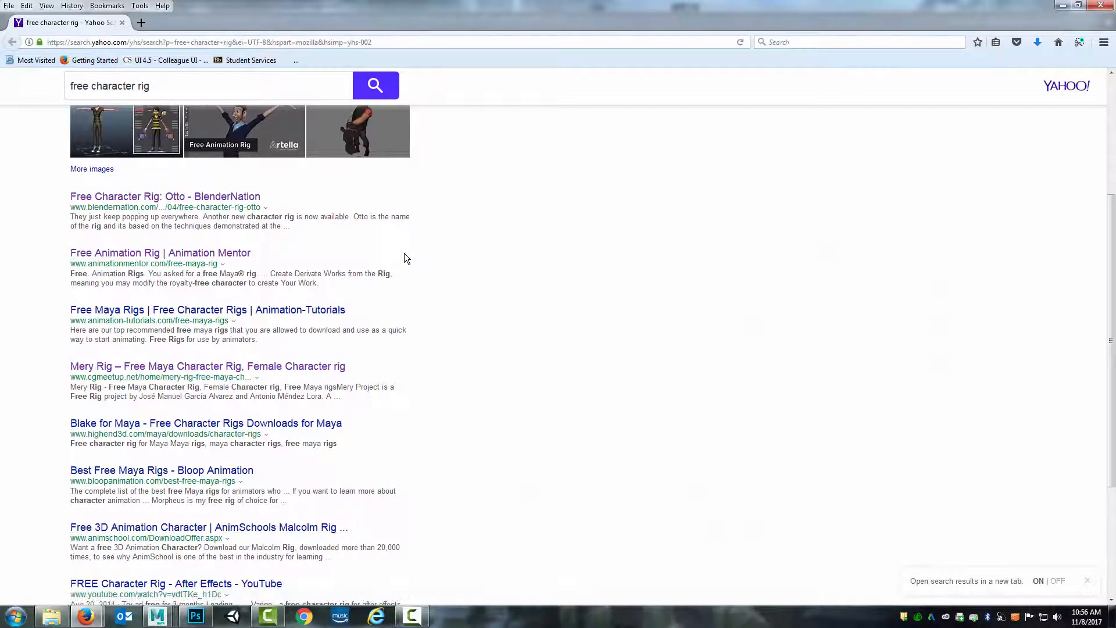
pyautogui.scroll(-2, 405, 257)
pyautogui.scroll(7, 504, 249)
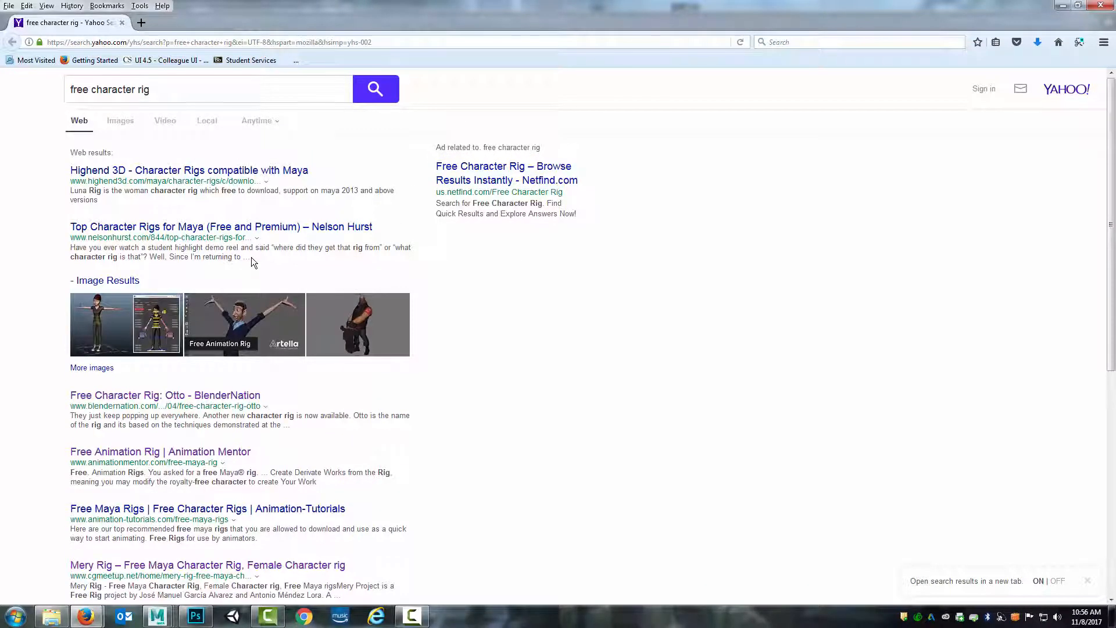
pyautogui.click(167, 313)
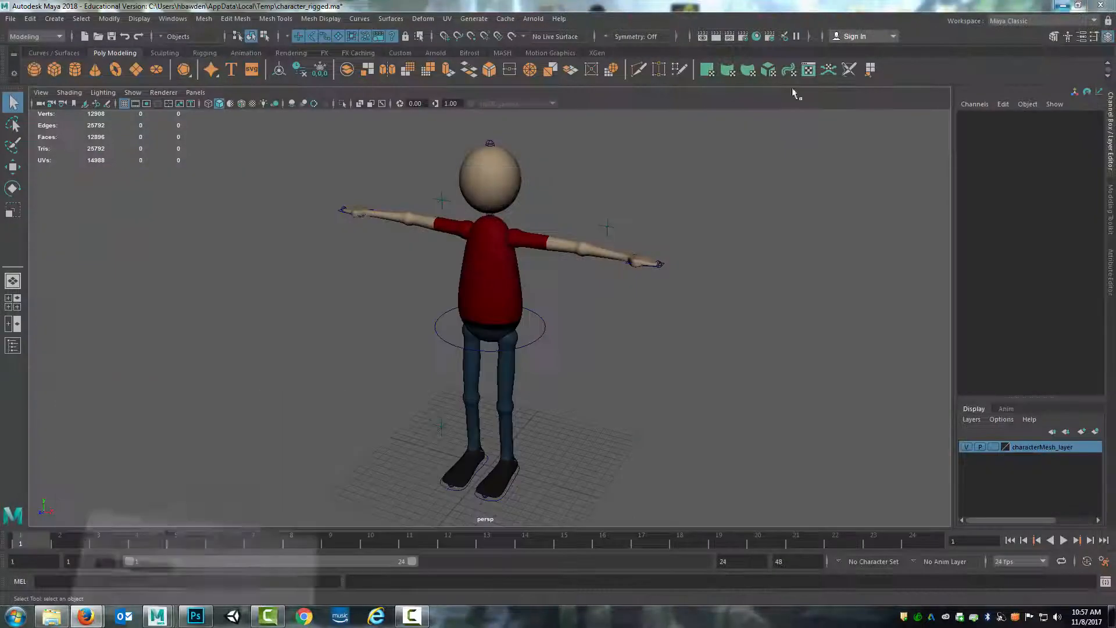
# Return to Maya, examine the rigged character from several angles and select the COG control circle around its hips.
pyautogui.keyDown('alt'); pyautogui.moveTo(582, 368); pyautogui.dragTo(573, 354); pyautogui.keyUp('alt')
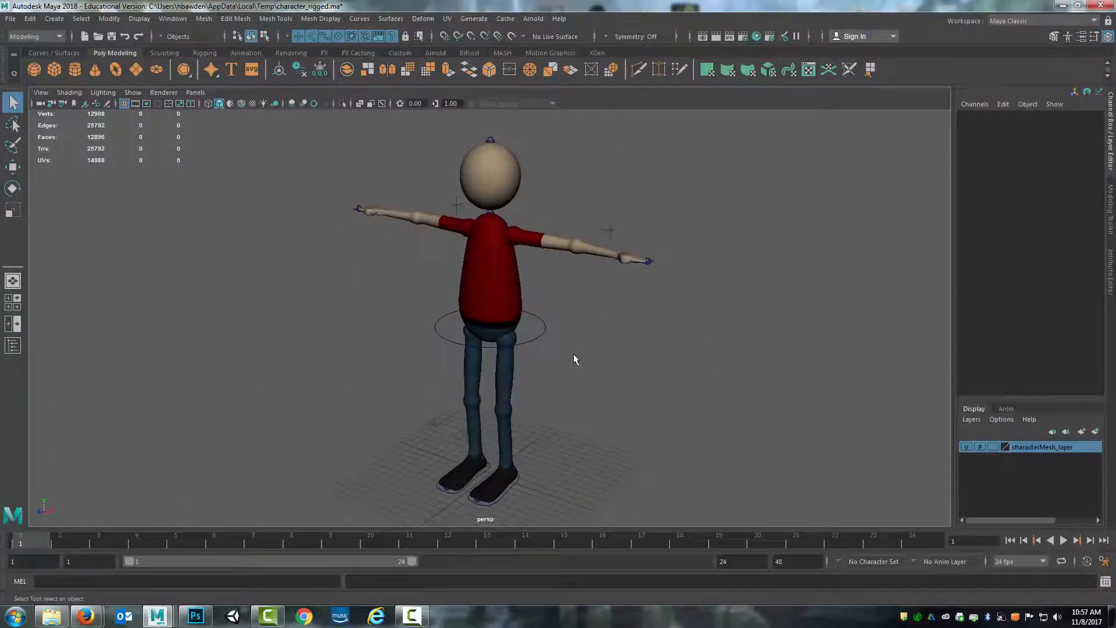
pyautogui.keyDown('alt'); pyautogui.moveTo(573, 355); pyautogui.dragTo(599, 328, button='middle'); pyautogui.keyUp('alt')
pyautogui.keyDown('alt'); pyautogui.moveTo(598, 328); pyautogui.dragTo(623, 310, button='right'); pyautogui.keyUp('alt')
pyautogui.keyDown('alt'); pyautogui.moveTo(623, 310); pyautogui.dragTo(588, 352, button='middle'); pyautogui.keyUp('alt')
pyautogui.keyDown('alt'); pyautogui.moveTo(587, 351); pyautogui.dragTo(553, 352, button='right'); pyautogui.keyUp('alt')
pyautogui.moveTo(552, 351)
pyautogui.keyDown('alt'); pyautogui.mouseDown()
pyautogui.moveTo(536, 352)
pyautogui.moveTo(554, 340)
pyautogui.moveTo(593, 376)
pyautogui.moveTo(622, 372)
pyautogui.moveTo(525, 375)
pyautogui.moveTo(638, 331)
pyautogui.moveTo(544, 365)
pyautogui.moveTo(571, 325)
pyautogui.moveTo(582, 370)
pyautogui.moveTo(558, 368)
pyautogui.mouseUp(); pyautogui.keyUp('alt')
pyautogui.click(542, 336)
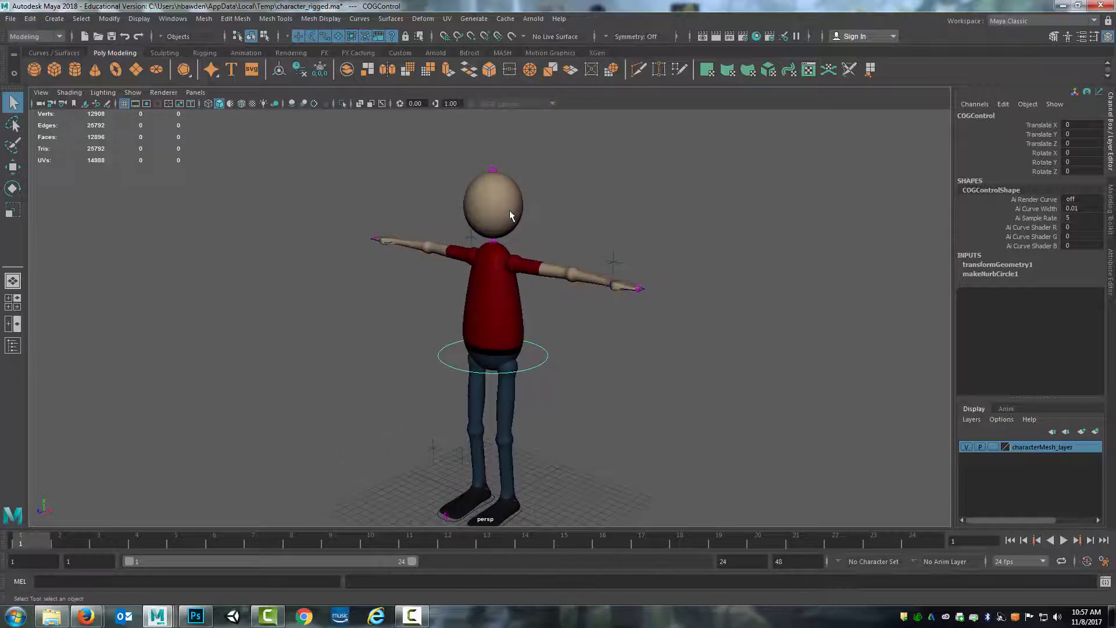
pyautogui.click(411, 243)
pyautogui.keyDown('alt'); pyautogui.moveTo(581, 425); pyautogui.dragTo(579, 373); pyautogui.keyUp('alt')
pyautogui.click(556, 326)
pyautogui.scroll(2, 561, 366)
pyautogui.scroll(-3, 562, 366)
pyautogui.scroll(1, 568, 343)
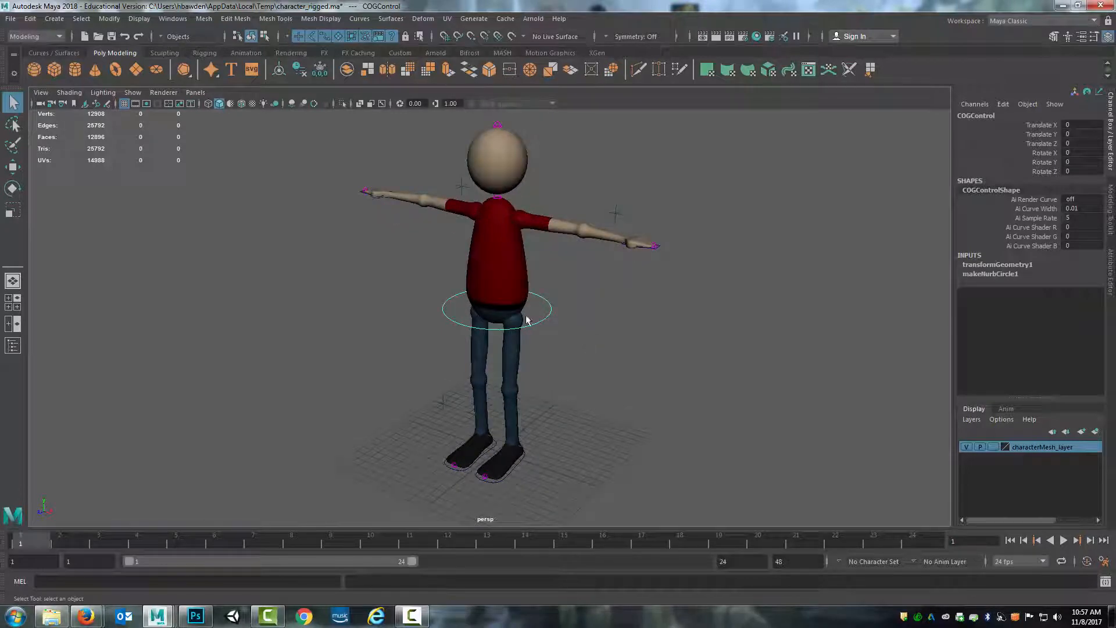
# Show the detailed node attributes of the COG control instead of its channel values.
pyautogui.keyDown('alt'); pyautogui.moveTo(594, 323); pyautogui.dragTo(575, 301); pyautogui.keyUp('alt')
pyautogui.scroll(4, 579, 317)
pyautogui.keyDown('alt'); pyautogui.moveTo(577, 311); pyautogui.dragTo(620, 311, button='middle'); pyautogui.keyUp('alt')
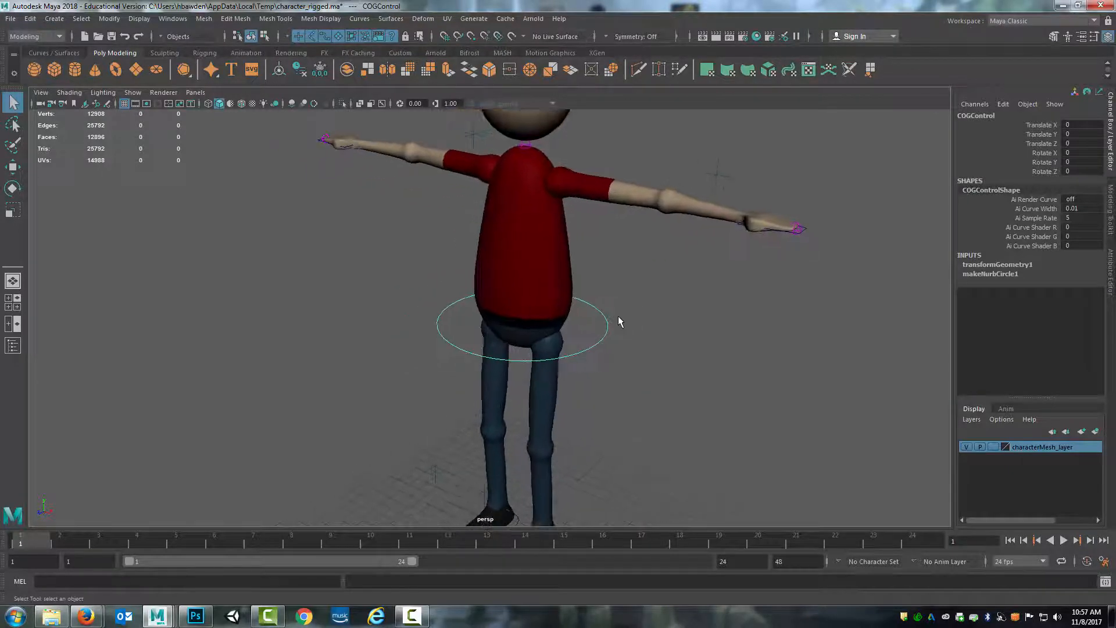
pyautogui.scroll(-3, 620, 316)
pyautogui.click(1108, 37)
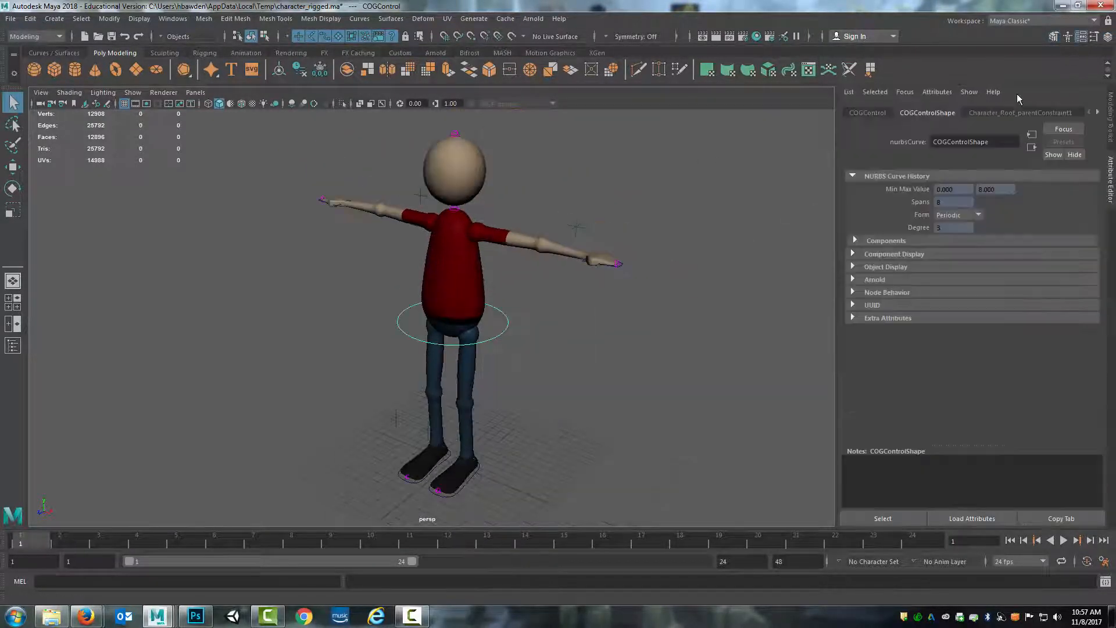
pyautogui.keyDown('alt'); pyautogui.moveTo(547, 307); pyautogui.dragTo(638, 284, button='middle'); pyautogui.keyUp('alt')
pyautogui.scroll(4, 635, 284)
pyautogui.scroll(-4, 637, 284)
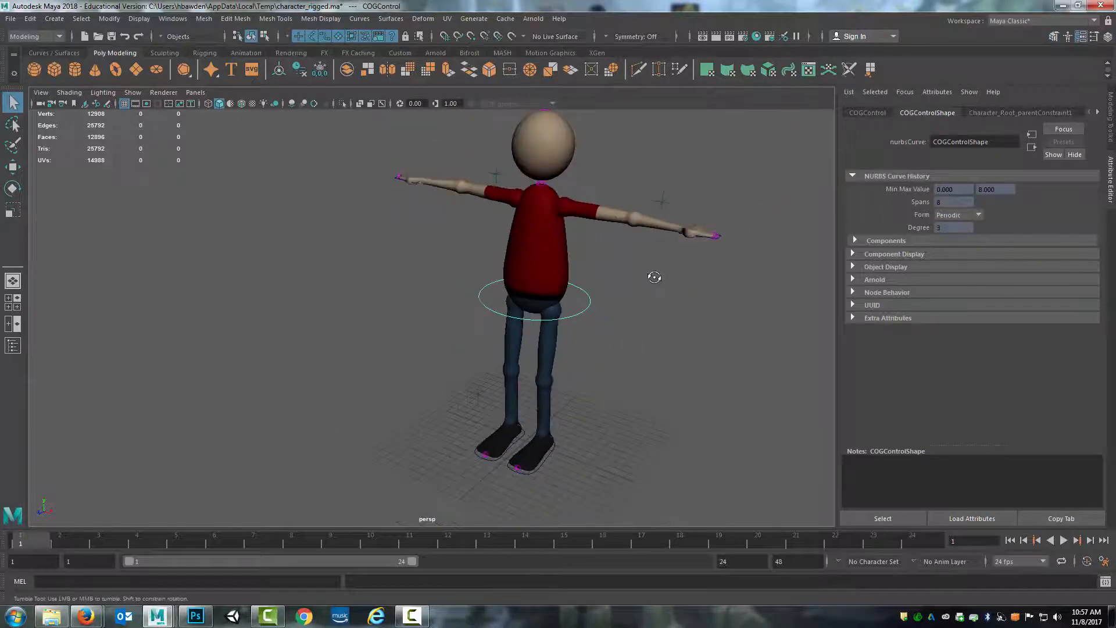
pyautogui.keyDown('alt'); pyautogui.moveTo(653, 277); pyautogui.dragTo(642, 281); pyautogui.keyUp('alt')
pyautogui.keyDown('alt'); pyautogui.moveTo(625, 276); pyautogui.dragTo(562, 284, button='middle'); pyautogui.keyUp('alt')
pyautogui.keyDown('alt'); pyautogui.moveTo(562, 309); pyautogui.dragTo(558, 291); pyautogui.keyUp('alt')
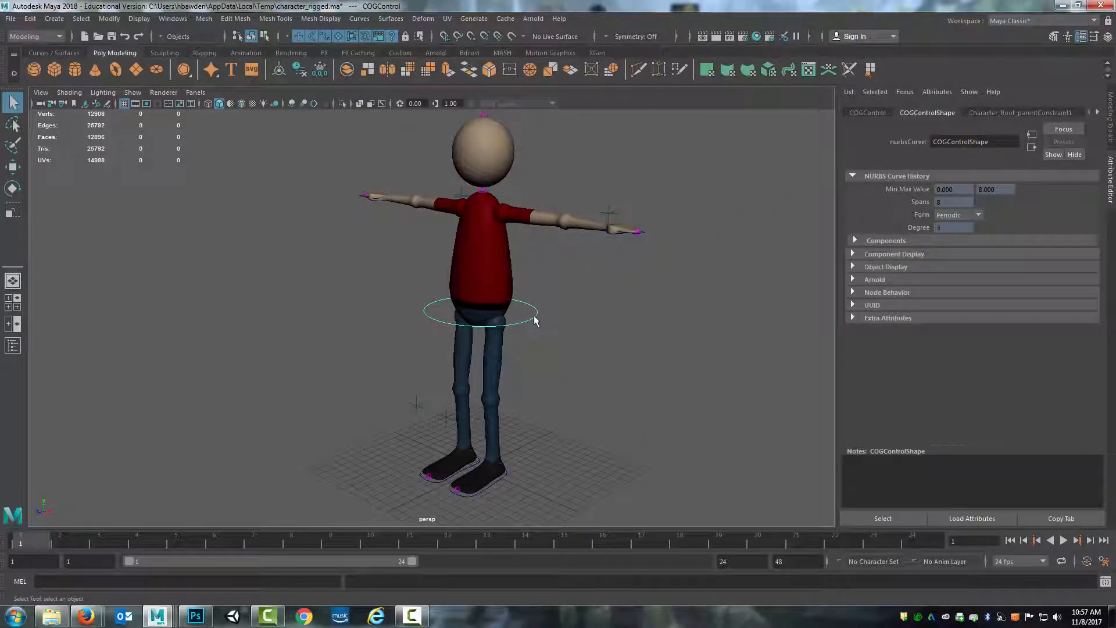
# Try lowering the COG control slightly to bend the character's knees, and undo the move.
pyautogui.press('w')
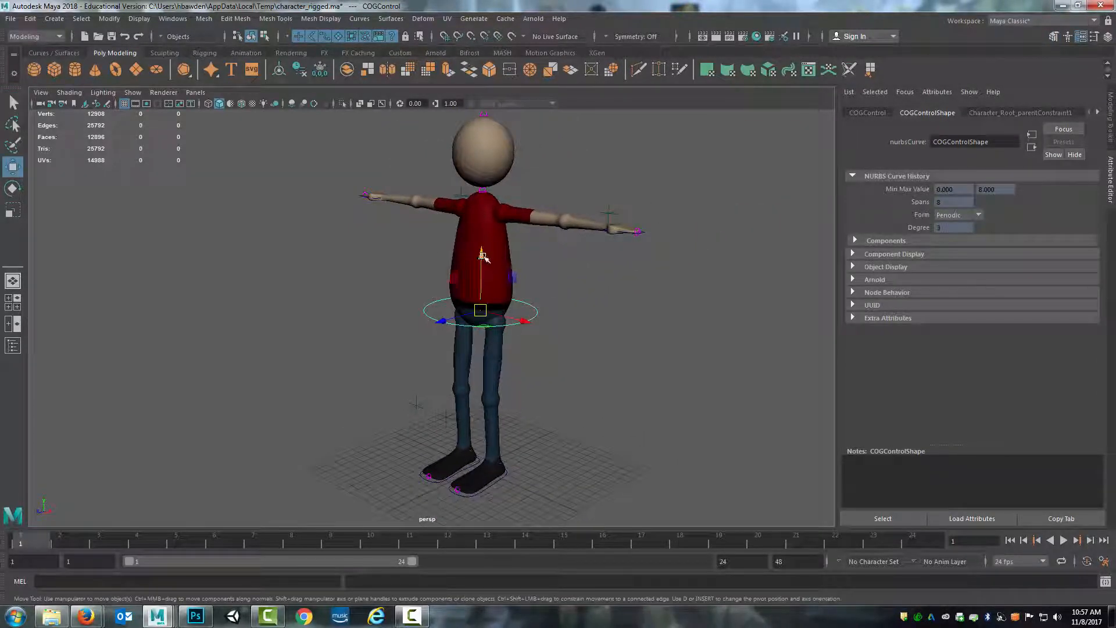
pyautogui.moveTo(483, 256)
pyautogui.mouseDown()
pyautogui.moveTo(480, 325)
pyautogui.moveTo(478, 184)
pyautogui.moveTo(473, 263)
pyautogui.mouseUp()
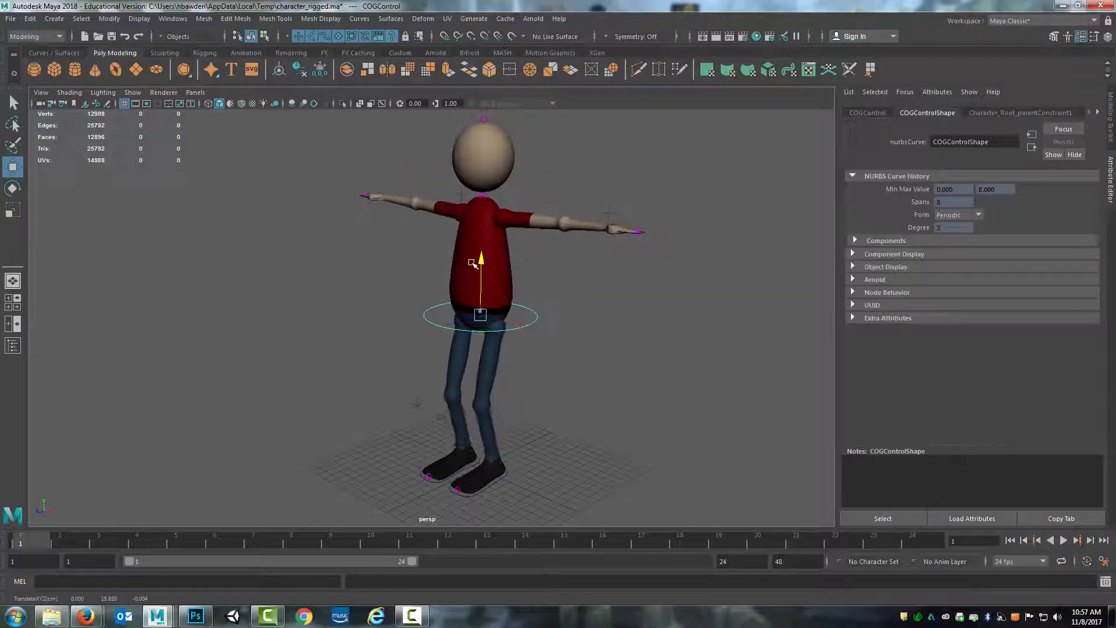
pyautogui.hotkey('ctrl', 'z')
pyautogui.keyDown('alt'); pyautogui.moveTo(561, 268); pyautogui.dragTo(493, 317); pyautogui.keyUp('alt')
pyautogui.hotkey('ctrl', 'z')
pyautogui.keyDown('alt'); pyautogui.moveTo(518, 263); pyautogui.dragTo(545, 274); pyautogui.keyUp('alt')
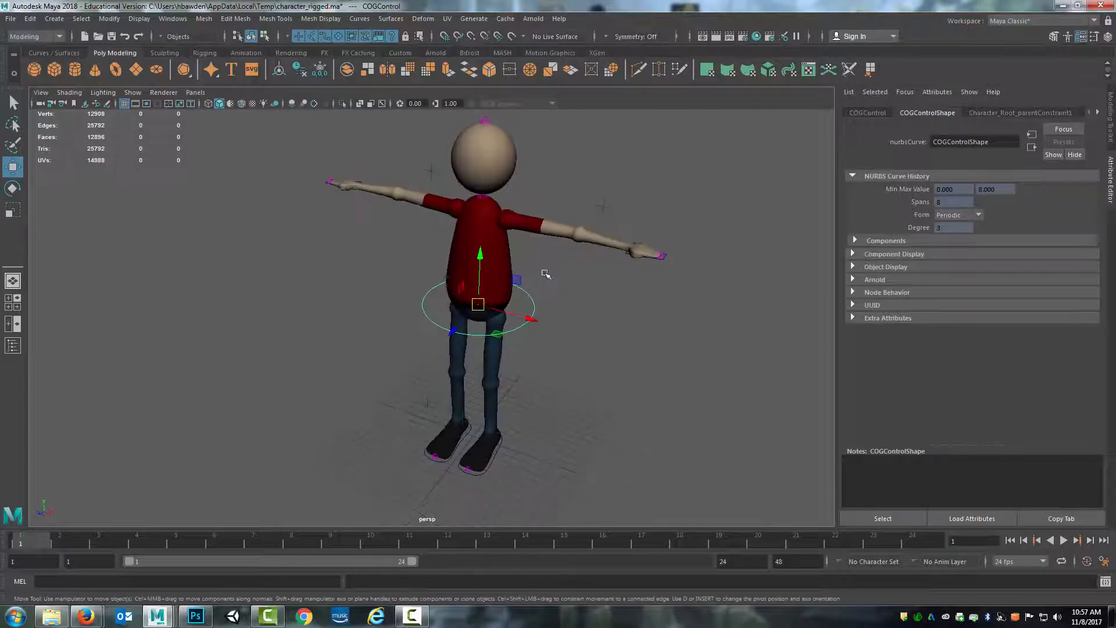
# Select the left arm control curve at the tip of the character's left hand.
pyautogui.click(627, 253)
pyautogui.keyDown('alt'); pyautogui.moveTo(639, 283); pyautogui.dragTo(561, 276); pyautogui.keyUp('alt')
pyautogui.scroll(4, 582, 279)
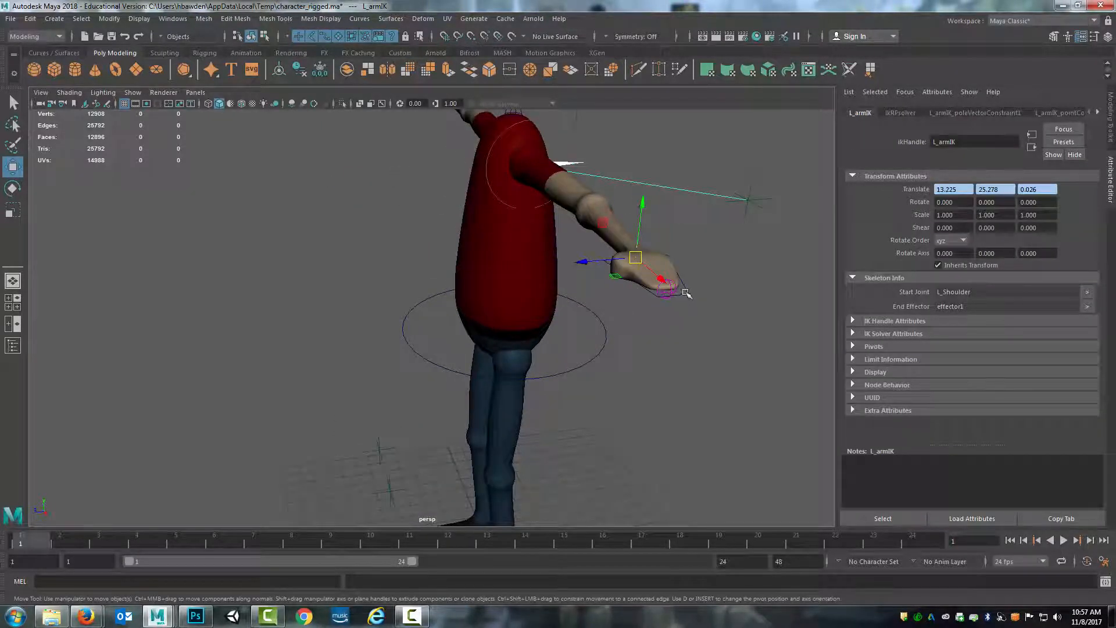
pyautogui.click(686, 292)
pyautogui.keyDown('alt'); pyautogui.moveTo(688, 292); pyautogui.dragTo(623, 292); pyautogui.keyUp('alt')
pyautogui.scroll(-5, 657, 295)
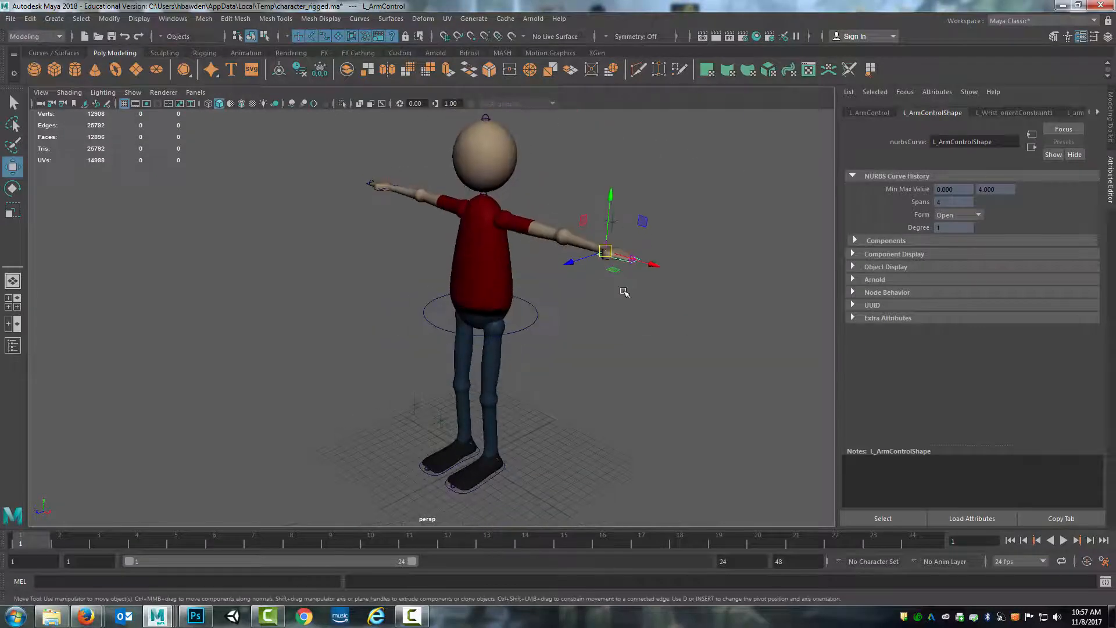
# Rotate the left arm control about -76 in X and -80 in Y, and move it down and inward to bend the elbow.
pyautogui.press('e')
pyautogui.moveTo(582, 228); pyautogui.dragTo(583, 229)
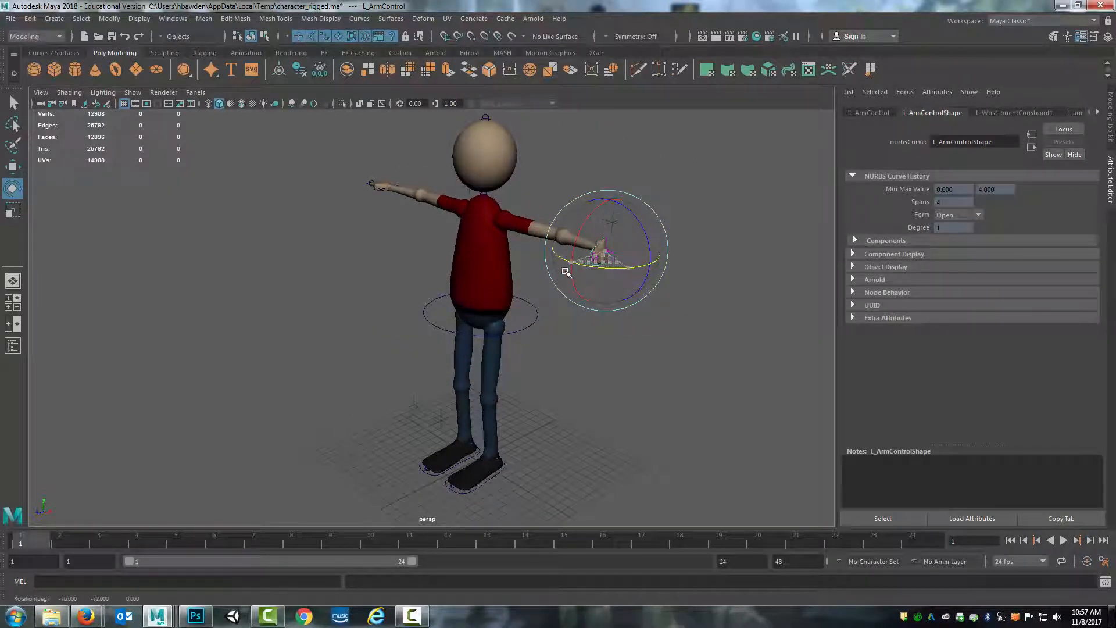
pyautogui.press('w')
pyautogui.moveTo(604, 251); pyautogui.dragTo(548, 326)
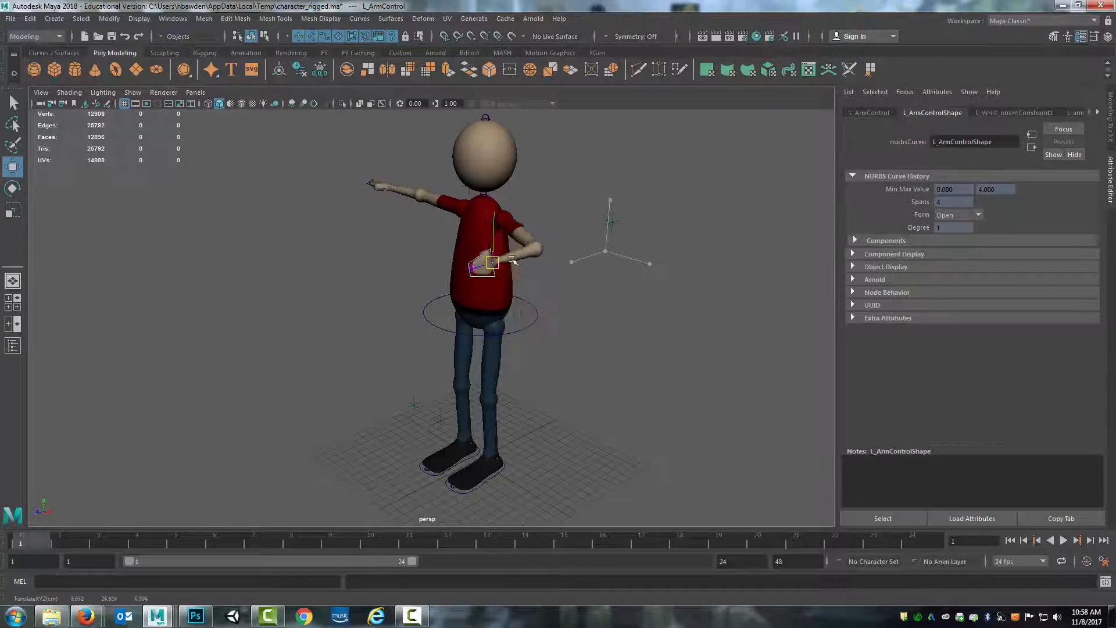
pyautogui.keyDown('alt'); pyautogui.moveTo(481, 269); pyautogui.dragTo(529, 306); pyautogui.keyUp('alt')
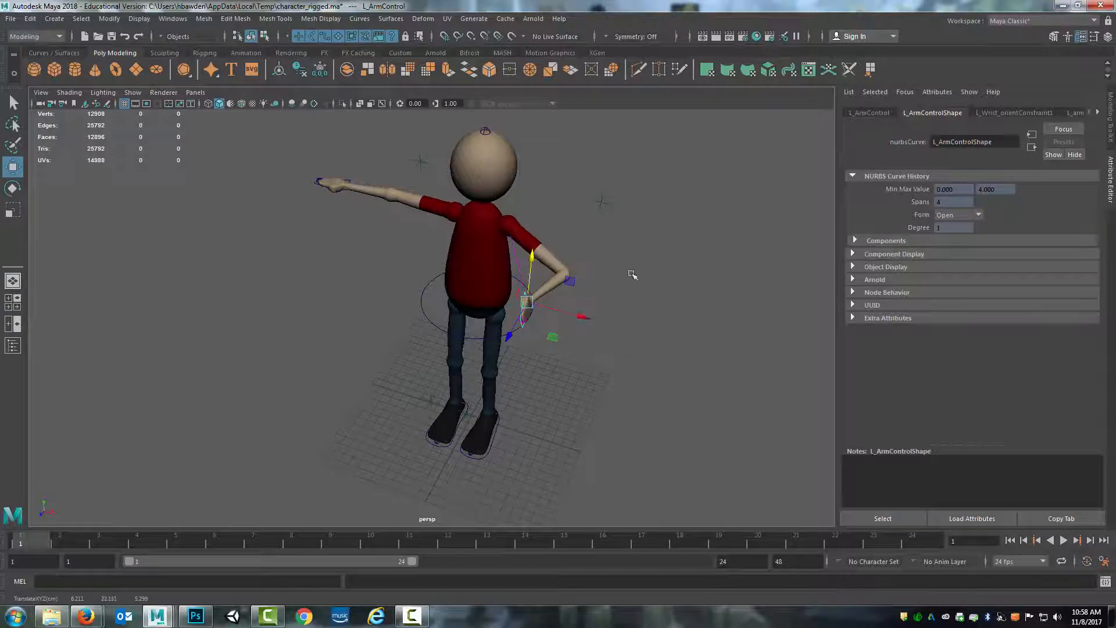
# Examine the bent left arm from behind and select the left elbow locator.
pyautogui.keyDown('alt'); pyautogui.moveTo(630, 274); pyautogui.dragTo(545, 185); pyautogui.keyUp('alt')
pyautogui.scroll(3, 577, 239)
pyautogui.scroll(1, 578, 239)
pyautogui.click(738, 131)
pyautogui.scroll(-3, 683, 215)
pyautogui.keyDown('alt'); pyautogui.moveTo(649, 251); pyautogui.dragTo(540, 249); pyautogui.keyUp('alt')
pyautogui.keyDown('alt'); pyautogui.moveTo(602, 242); pyautogui.dragTo(681, 168, button='middle'); pyautogui.keyUp('alt')
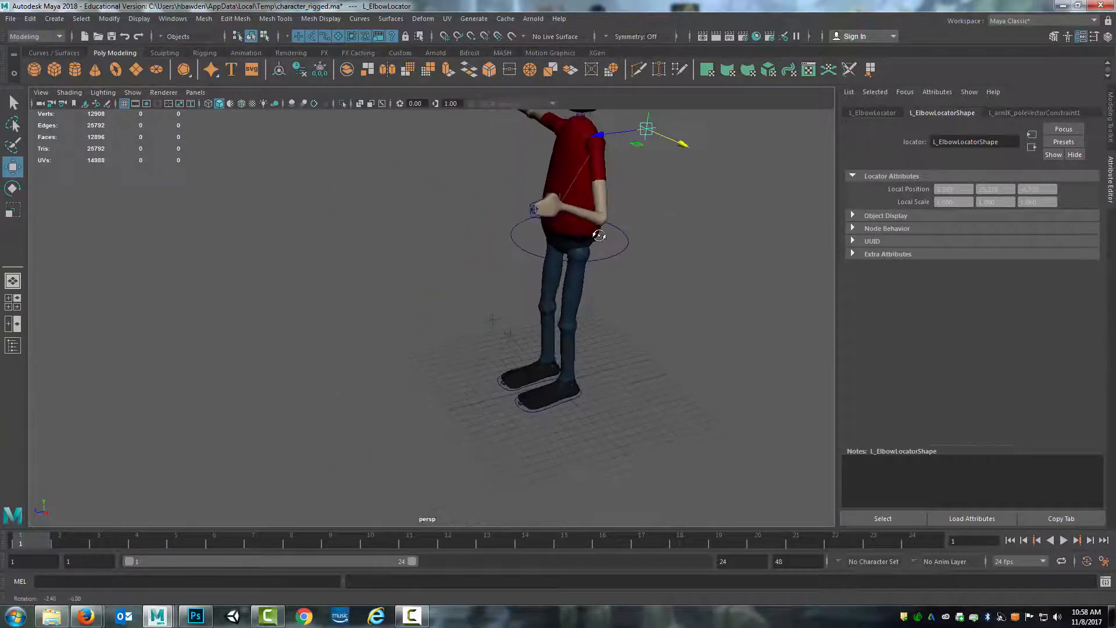
# Raise the left foot control about 3.5 units and rotate it 32 degrees in X.
pyautogui.keyDown('alt'); pyautogui.moveTo(598, 234); pyautogui.dragTo(639, 223); pyautogui.keyUp('alt')
pyautogui.click(549, 373)
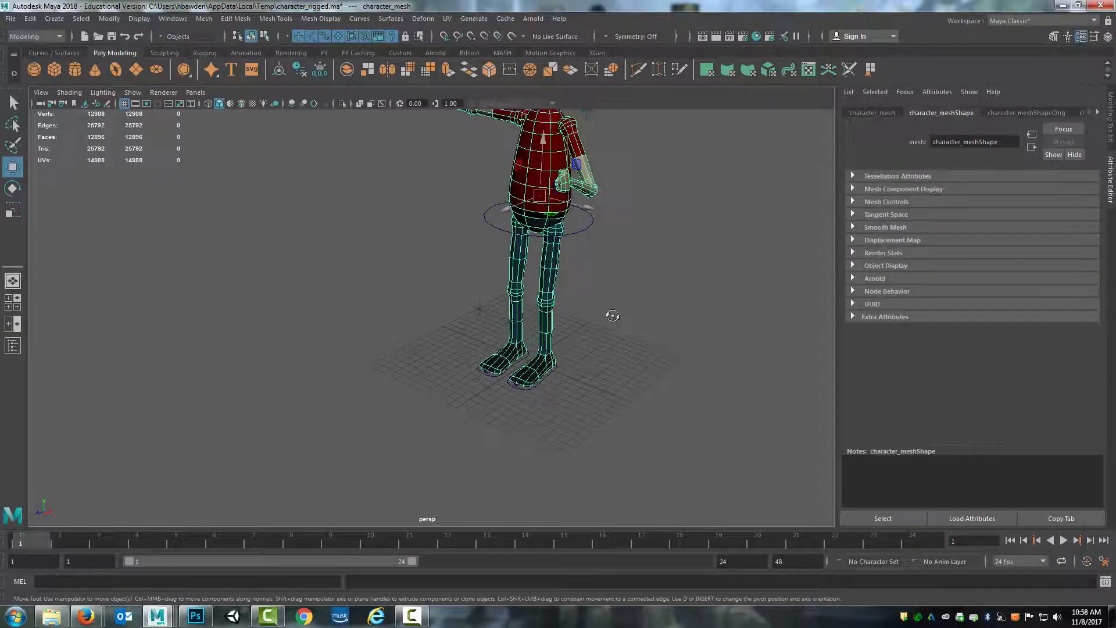
pyautogui.keyDown('alt'); pyautogui.moveTo(610, 316); pyautogui.dragTo(599, 285); pyautogui.keyUp('alt')
pyautogui.click(568, 395)
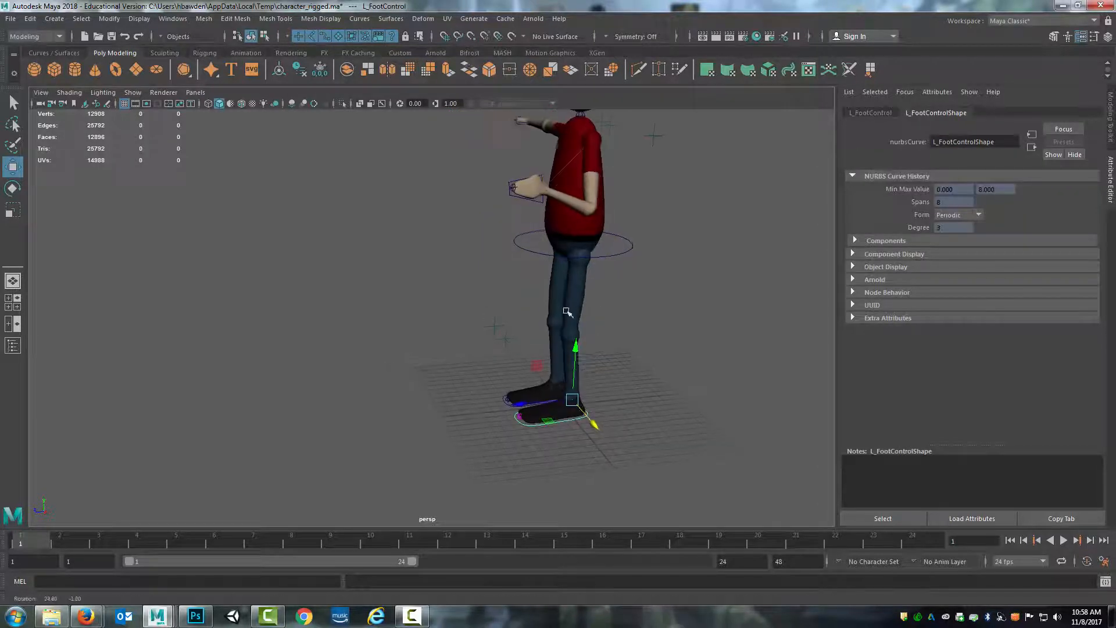
pyautogui.keyDown('alt'); pyautogui.moveTo(616, 302); pyautogui.dragTo(577, 271, button='middle'); pyautogui.keyUp('alt')
pyautogui.keyDown('alt'); pyautogui.moveTo(528, 337); pyautogui.dragTo(520, 243); pyautogui.keyUp('alt')
pyautogui.press('e')
pyautogui.moveTo(503, 282); pyautogui.dragTo(490, 304)
# Reveal the left foot control's extra attributes and set Foot Roll to about -5.9.
pyautogui.click(853, 318)
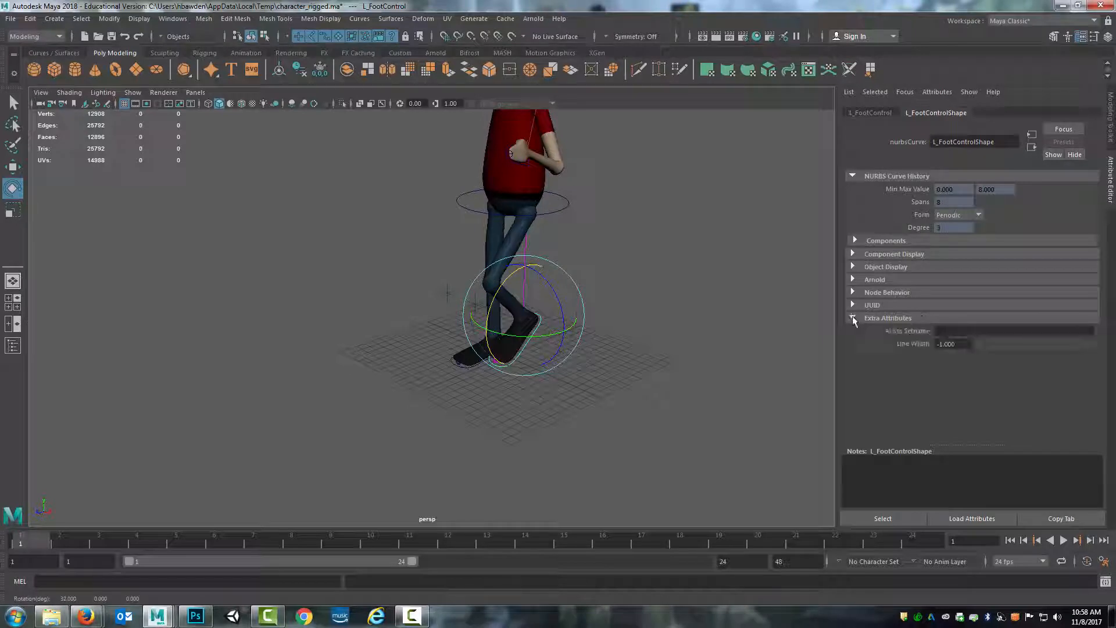
pyautogui.click(853, 319)
pyautogui.click(872, 113)
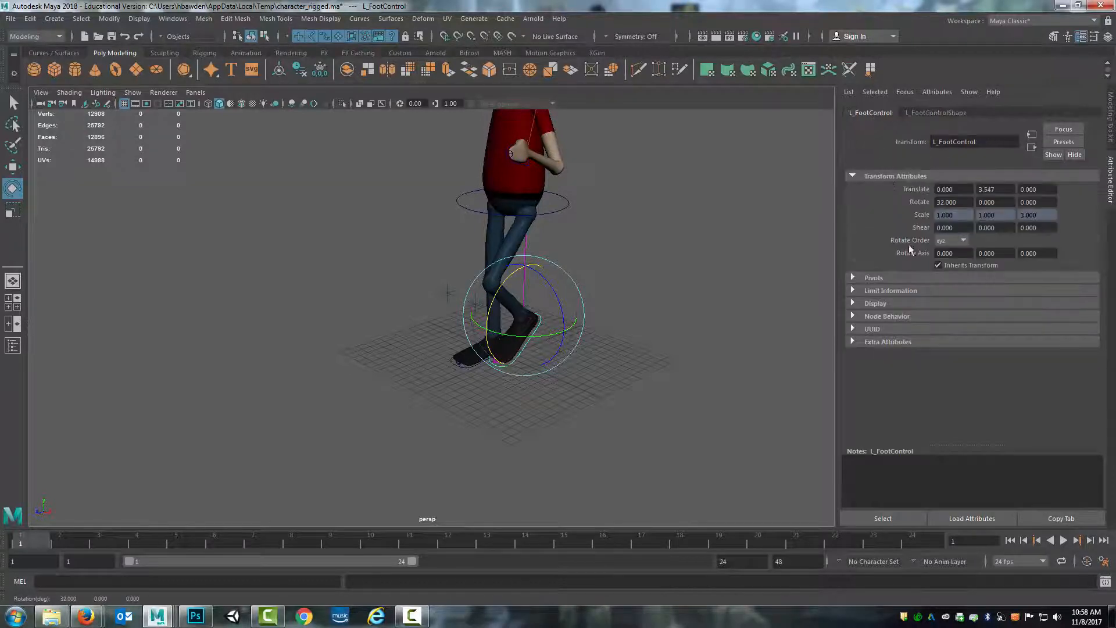
pyautogui.click(853, 343)
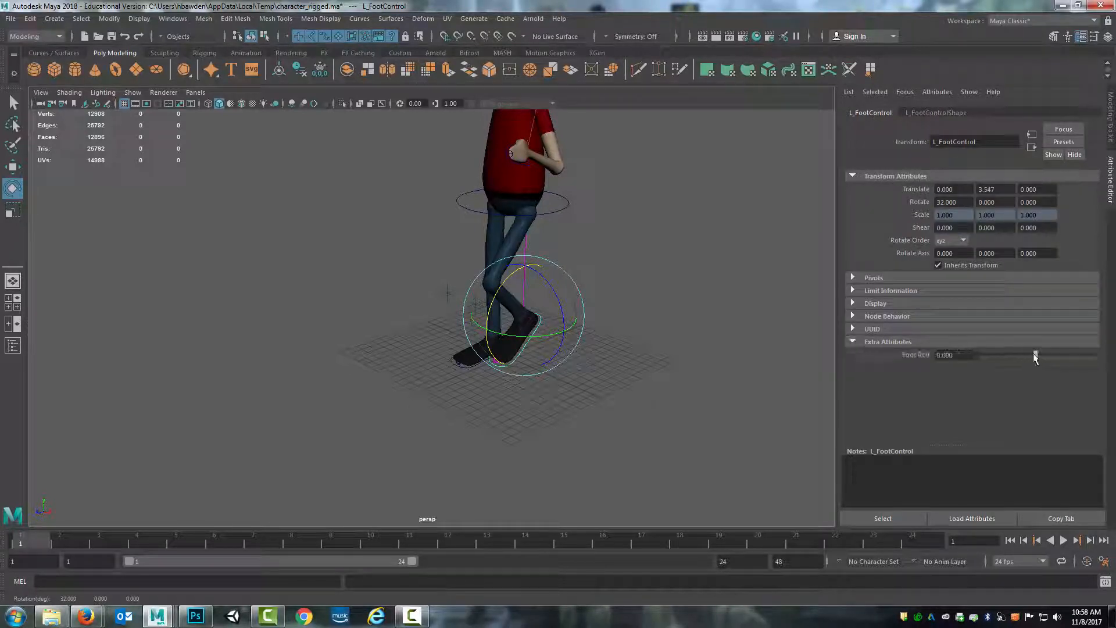
pyautogui.moveTo(1034, 356); pyautogui.dragTo(1007, 371)
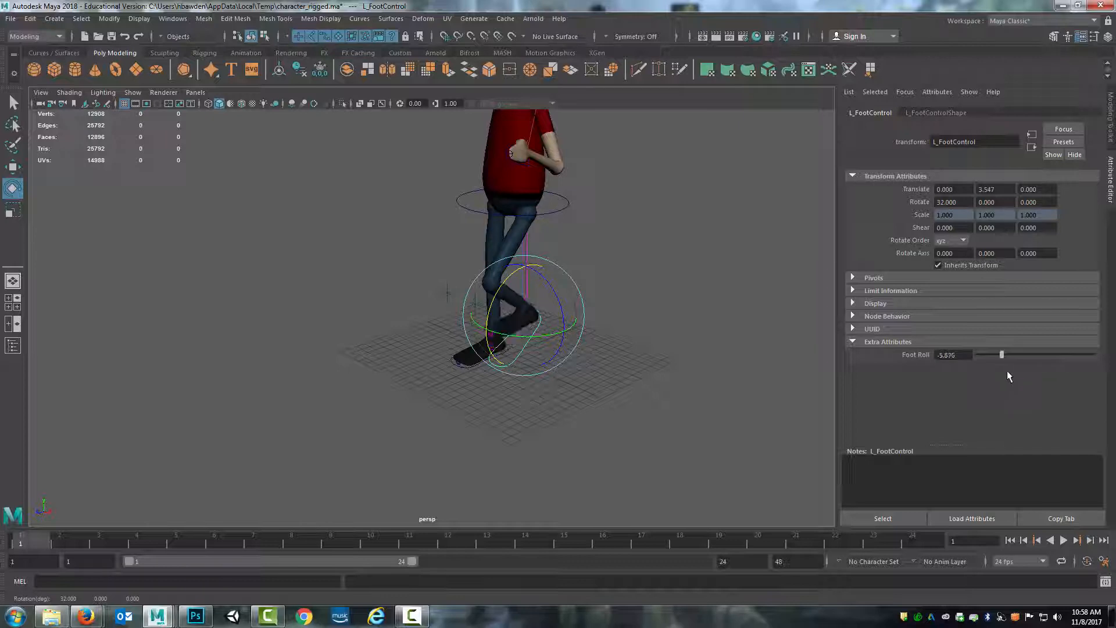
# Undo the foot roll, left foot and left arm pose changes to return the character to its T-pose.
pyautogui.hotkey('ctrl', 'z')
pyautogui.hotkey('ctrl', 'z')
pyautogui.hotkey('ctrl', 'z')
pyautogui.hotkey('ctrl', 'z')
pyautogui.hotkey('ctrl', 'z')
pyautogui.keyDown('alt'); pyautogui.moveTo(570, 197); pyautogui.dragTo(623, 192); pyautogui.keyUp('alt')
pyautogui.hotkey('ctrl', 'z')
pyautogui.hotkey('ctrl', 'z')
pyautogui.hotkey('ctrl', 'z')
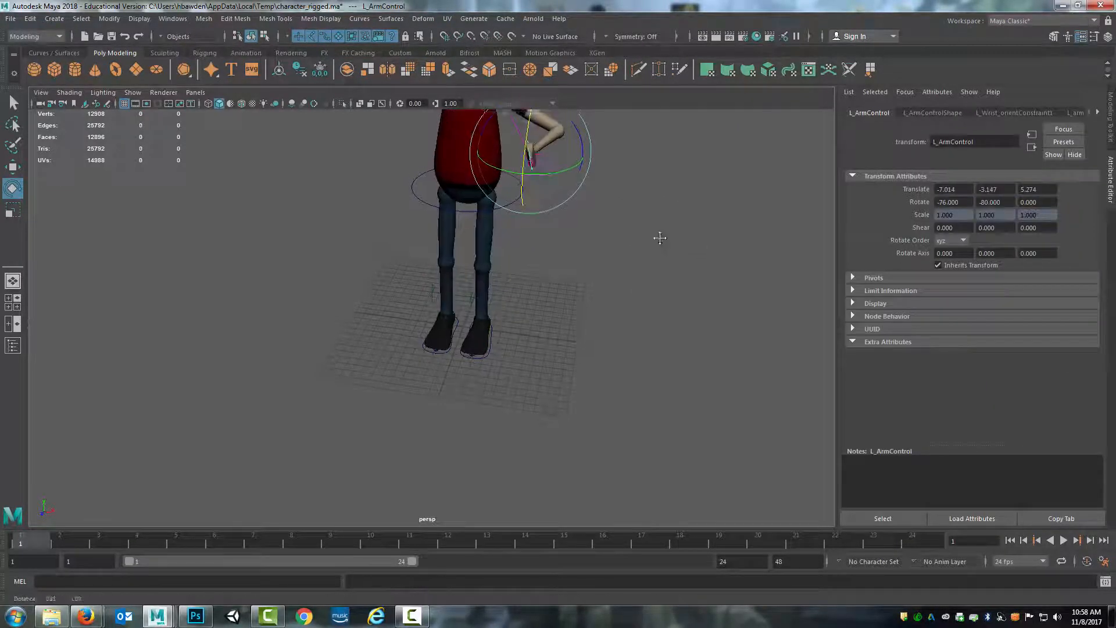
pyautogui.keyDown('alt'); pyautogui.moveTo(659, 237); pyautogui.dragTo(655, 304, button='middle'); pyautogui.keyUp('alt')
pyautogui.hotkey('ctrl', 'z')
pyautogui.hotkey('ctrl', 'z')
pyautogui.hotkey('ctrl', 'z')
pyautogui.hotkey('ctrl', 'z')
pyautogui.hotkey('ctrl', 'z')
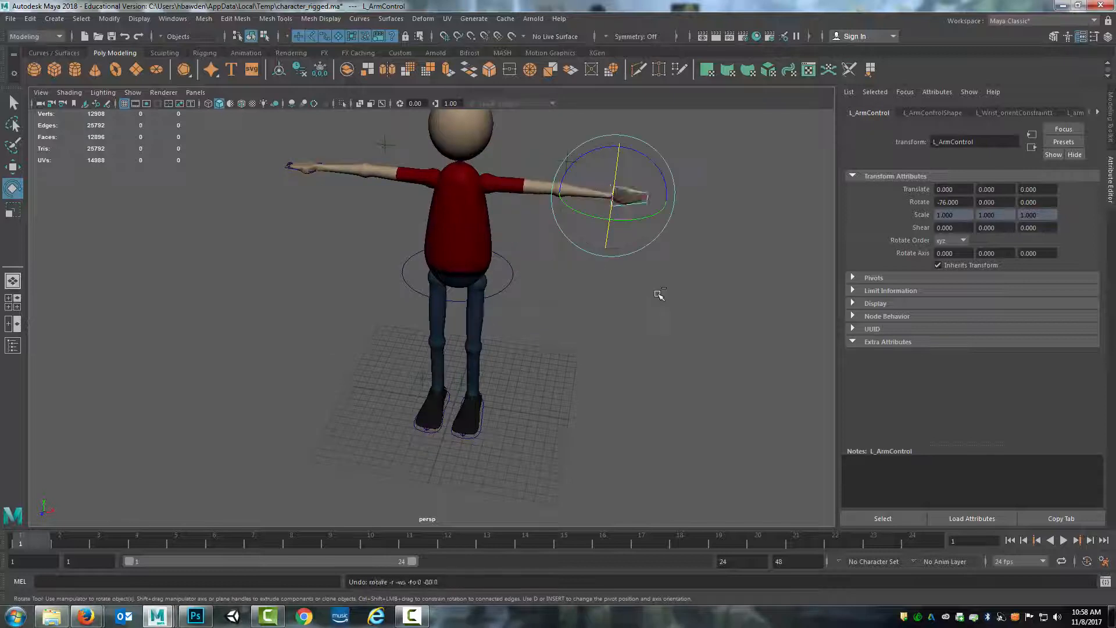
# Reselect the left arm control to check its transform attributes, collapse its extra attributes, and clear the selection.
pyautogui.keyDown('alt'); pyautogui.moveTo(660, 293); pyautogui.dragTo(676, 229); pyautogui.keyUp('alt')
pyautogui.click(642, 265)
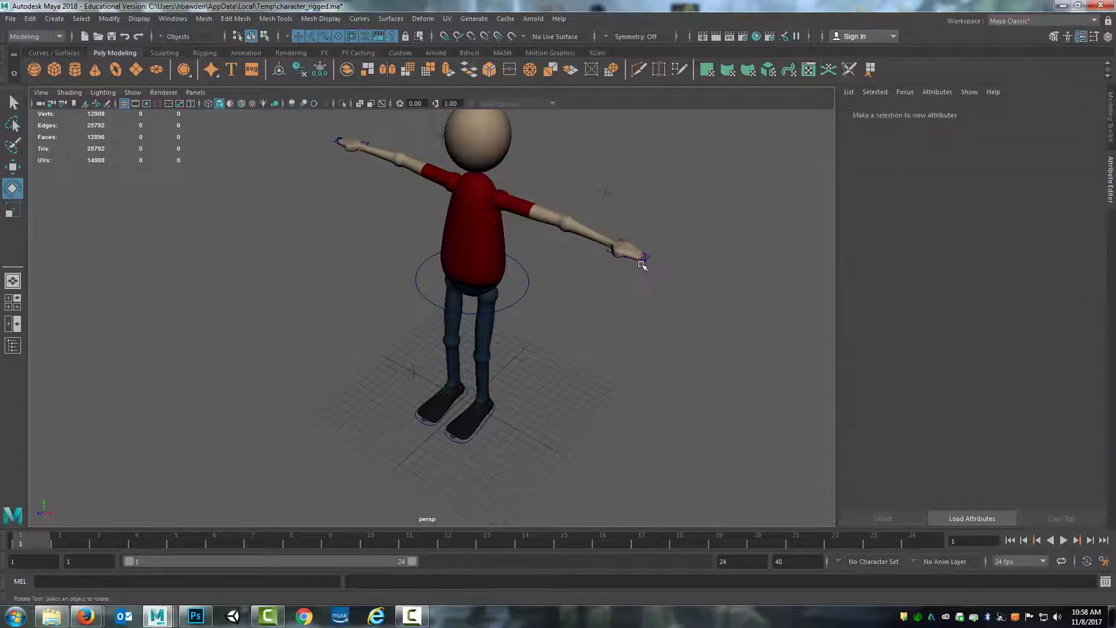
pyautogui.click(650, 257)
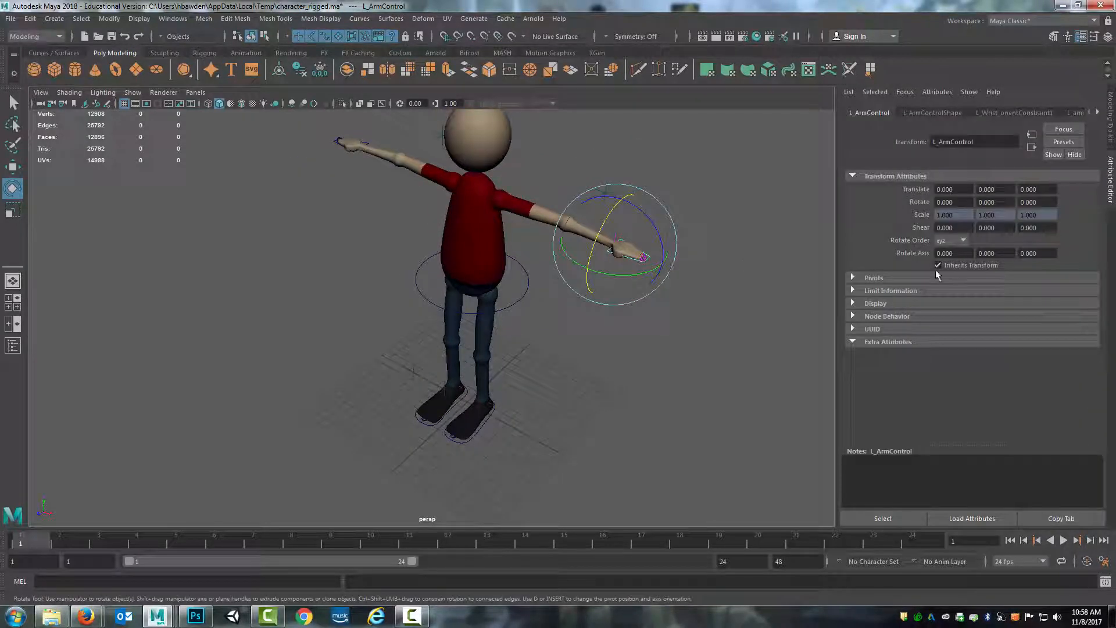
pyautogui.click(853, 341)
pyautogui.keyDown('alt'); pyautogui.moveTo(556, 317); pyautogui.dragTo(656, 331, button='middle'); pyautogui.keyUp('alt')
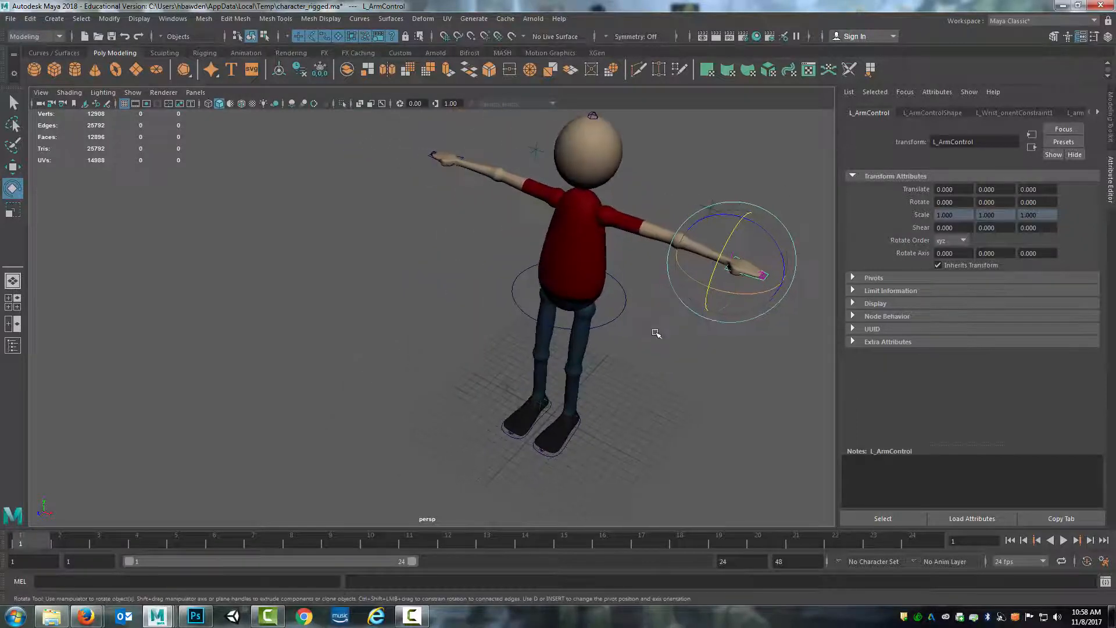
pyautogui.scroll(3, 646, 334)
pyautogui.click(641, 335)
pyautogui.click(720, 395)
pyautogui.scroll(-5, 720, 395)
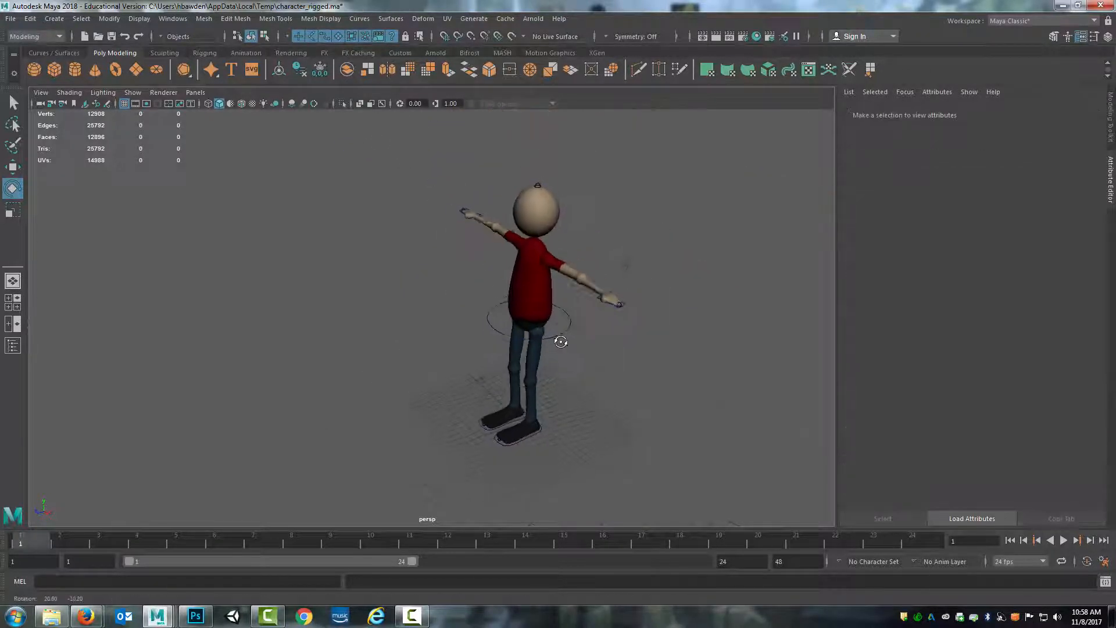
pyautogui.moveTo(559, 317)
pyautogui.keyDown('alt'); pyautogui.mouseDown()
pyautogui.moveTo(592, 323)
pyautogui.moveTo(541, 320)
pyautogui.moveTo(573, 317)
pyautogui.mouseUp(); pyautogui.keyUp('alt')
pyautogui.scroll(3, 542, 322)
pyautogui.keyDown('alt'); pyautogui.moveTo(573, 317); pyautogui.dragTo(541, 315, button='middle'); pyautogui.keyUp('alt')
pyautogui.scroll(-3, 581, 322)
pyautogui.keyDown('alt'); pyautogui.moveTo(580, 321); pyautogui.dragTo(523, 319); pyautogui.keyUp('alt')
pyautogui.keyDown('alt'); pyautogui.moveTo(580, 354); pyautogui.dragTo(609, 332, button='middle'); pyautogui.keyUp('alt')
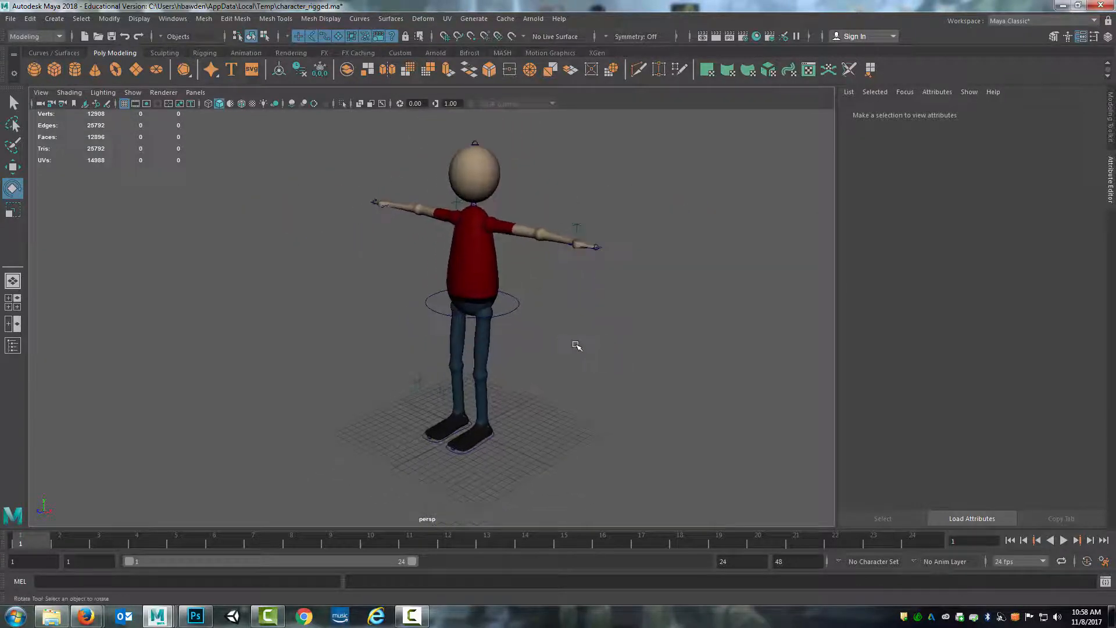
pyautogui.keyDown('alt'); pyautogui.moveTo(577, 346); pyautogui.dragTo(573, 344); pyautogui.keyUp('alt')
pyautogui.keyDown('alt'); pyautogui.moveTo(519, 325); pyautogui.dragTo(545, 328, button='middle'); pyautogui.keyUp('alt')
pyautogui.keyDown('alt'); pyautogui.moveTo(544, 328); pyautogui.dragTo(565, 346); pyautogui.keyUp('alt')
pyautogui.keyDown('alt'); pyautogui.moveTo(565, 346); pyautogui.dragTo(572, 347, button='middle'); pyautogui.keyUp('alt')
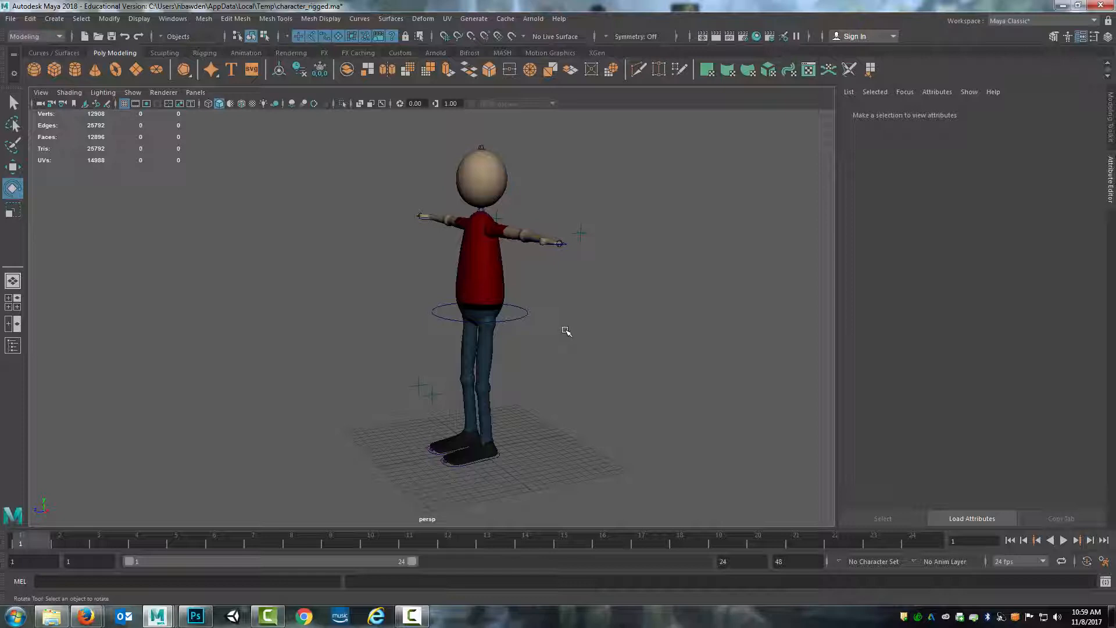
pyautogui.keyDown('alt'); pyautogui.moveTo(510, 372); pyautogui.dragTo(551, 347, button='middle'); pyautogui.keyUp('alt')
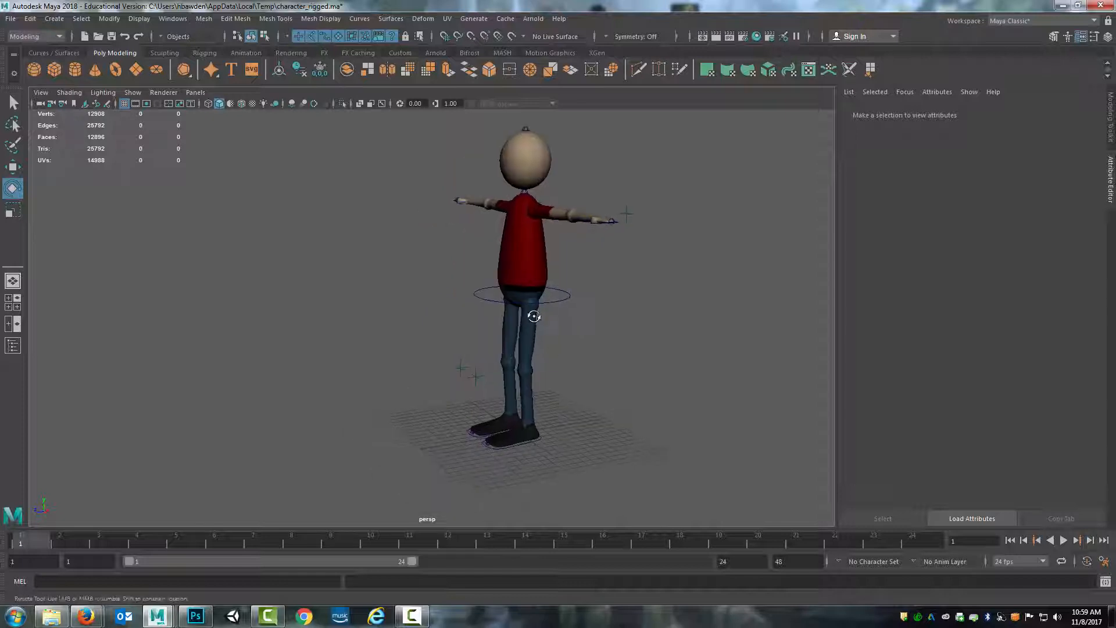
# Select the hip control around the waist and lower it about 1.6 units in Y to bend the knees.
pyautogui.moveTo(533, 316)
pyautogui.keyDown('alt'); pyautogui.mouseDown()
pyautogui.moveTo(541, 341)
pyautogui.moveTo(531, 332)
pyautogui.mouseUp(); pyautogui.keyUp('alt')
pyautogui.keyDown('alt'); pyautogui.moveTo(573, 352); pyautogui.dragTo(566, 351, button='middle'); pyautogui.keyUp('alt')
pyautogui.keyDown('alt'); pyautogui.moveTo(566, 351); pyautogui.dragTo(496, 350); pyautogui.keyUp('alt')
pyautogui.keyDown('alt'); pyautogui.moveTo(503, 414); pyautogui.dragTo(508, 347, button='middle'); pyautogui.keyUp('alt')
pyautogui.scroll(4, 510, 285)
pyautogui.keyDown('alt'); pyautogui.moveTo(511, 282); pyautogui.dragTo(498, 317, button='middle'); pyautogui.keyUp('alt')
pyautogui.keyDown('alt'); pyautogui.moveTo(499, 317); pyautogui.dragTo(514, 320); pyautogui.keyUp('alt')
pyautogui.click(531, 260)
pyautogui.keyDown('alt'); pyautogui.moveTo(436, 319); pyautogui.dragTo(447, 319); pyautogui.keyUp('alt')
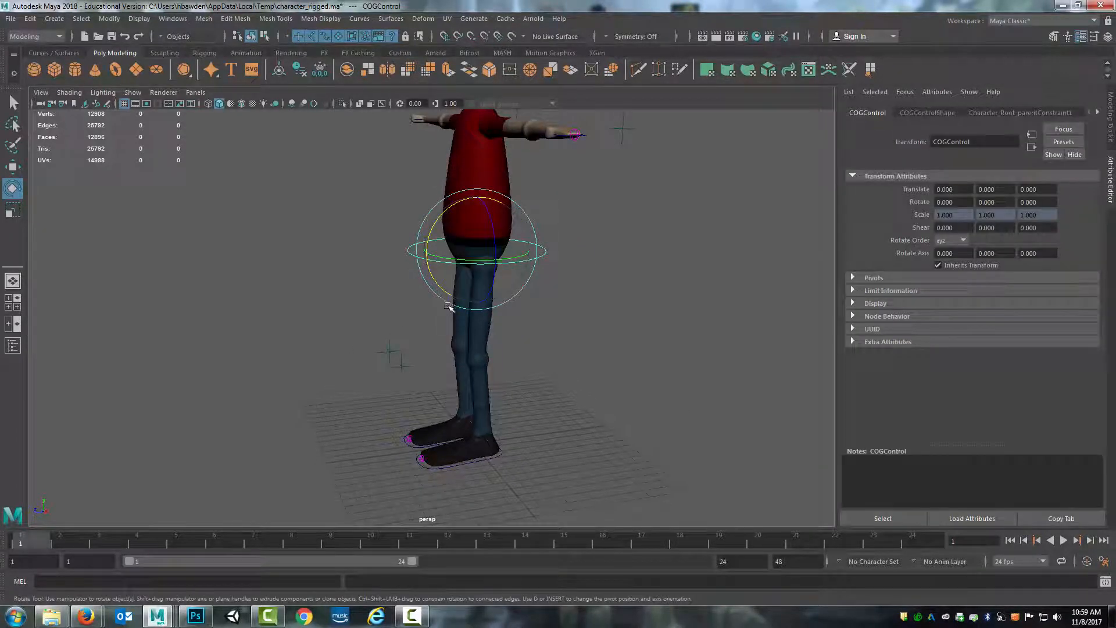
pyautogui.press('w')
pyautogui.moveTo(479, 199); pyautogui.dragTo(479, 216)
pyautogui.scroll(2, 525, 396)
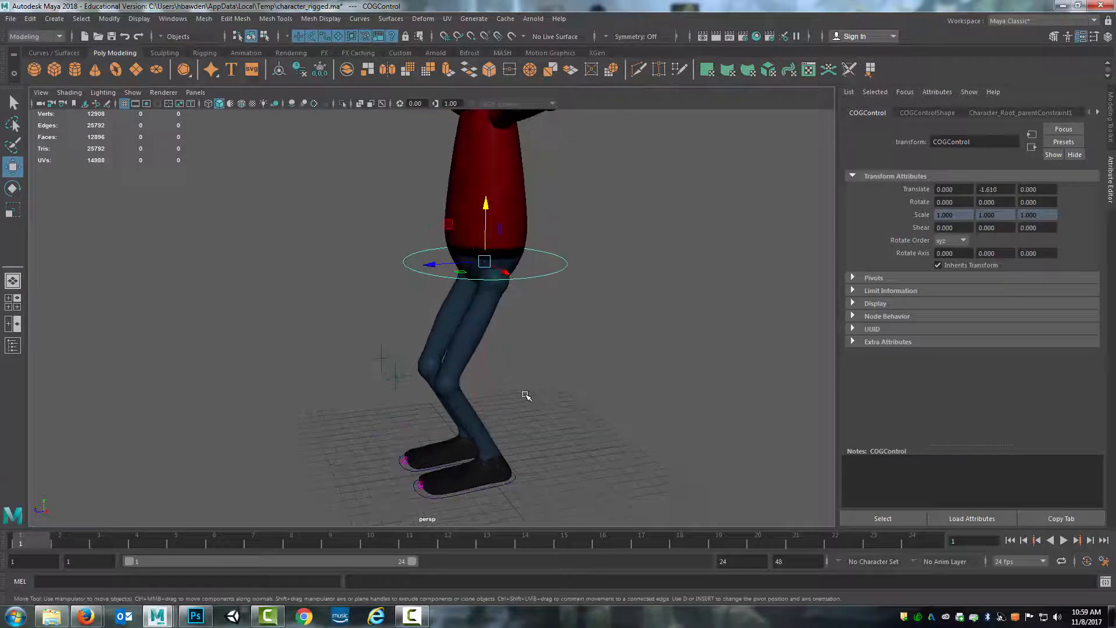
# Raise the hip control slightly to about -0.98 in Y for a gentler knee bend.
pyautogui.keyDown('alt'); pyautogui.moveTo(526, 412); pyautogui.dragTo(517, 349, button='middle'); pyautogui.keyUp('alt')
pyautogui.scroll(-3, 500, 352)
pyautogui.keyDown('alt'); pyautogui.moveTo(498, 354); pyautogui.dragTo(475, 302); pyautogui.keyUp('alt')
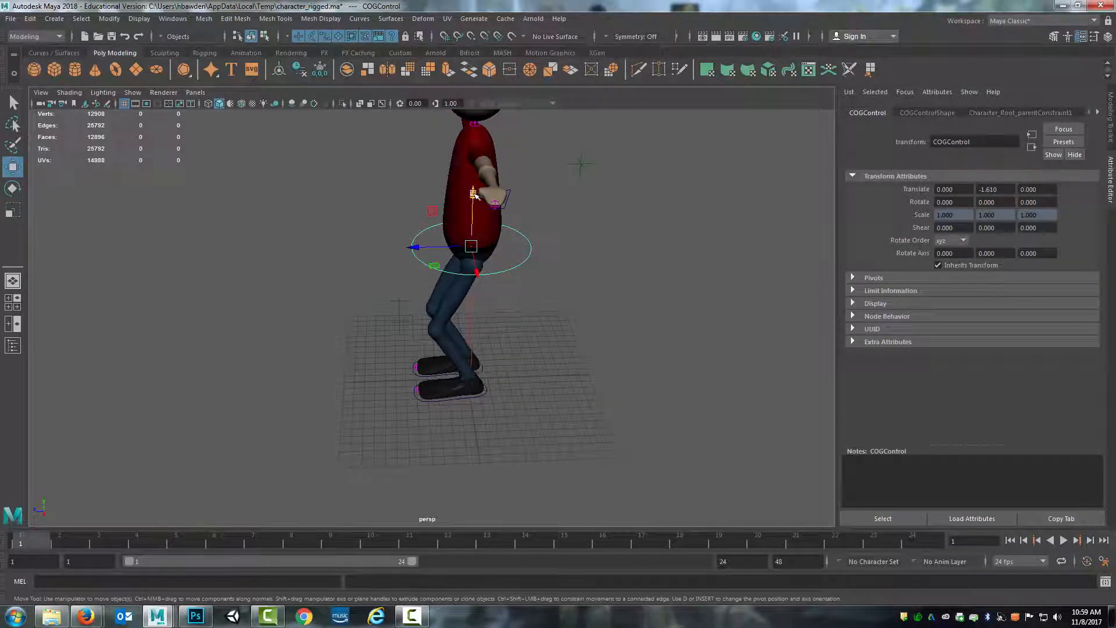
pyautogui.moveTo(473, 194)
pyautogui.mouseDown()
pyautogui.moveTo(473, 170)
pyautogui.moveTo(473, 186)
pyautogui.mouseUp()
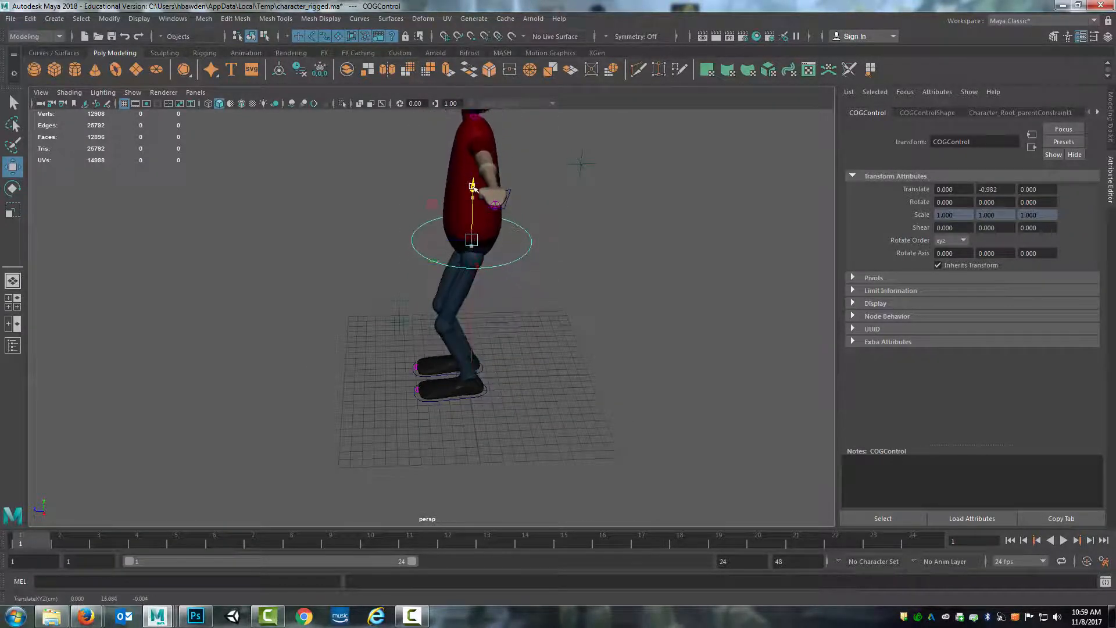
# Switch to wireframe display and move the right foot control forward to about 3.17 in Z.
pyautogui.keyDown('alt'); pyautogui.moveTo(470, 379); pyautogui.dragTo(435, 338); pyautogui.keyUp('alt')
pyautogui.scroll(3, 467, 409)
pyautogui.scroll(-2, 480, 399)
pyautogui.click(399, 343)
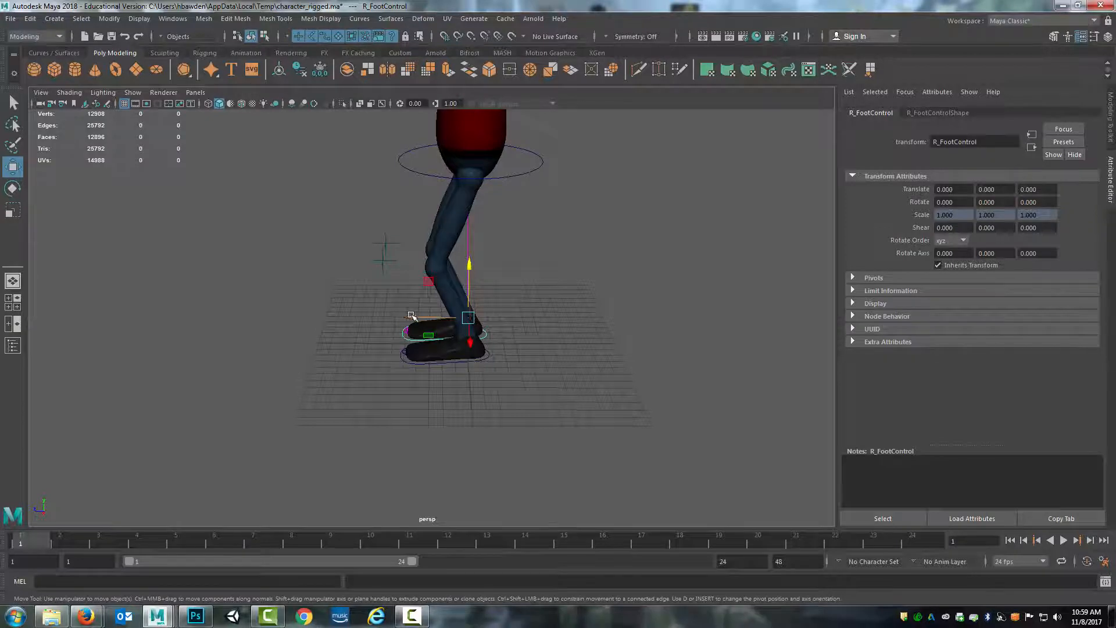
pyautogui.press('4')
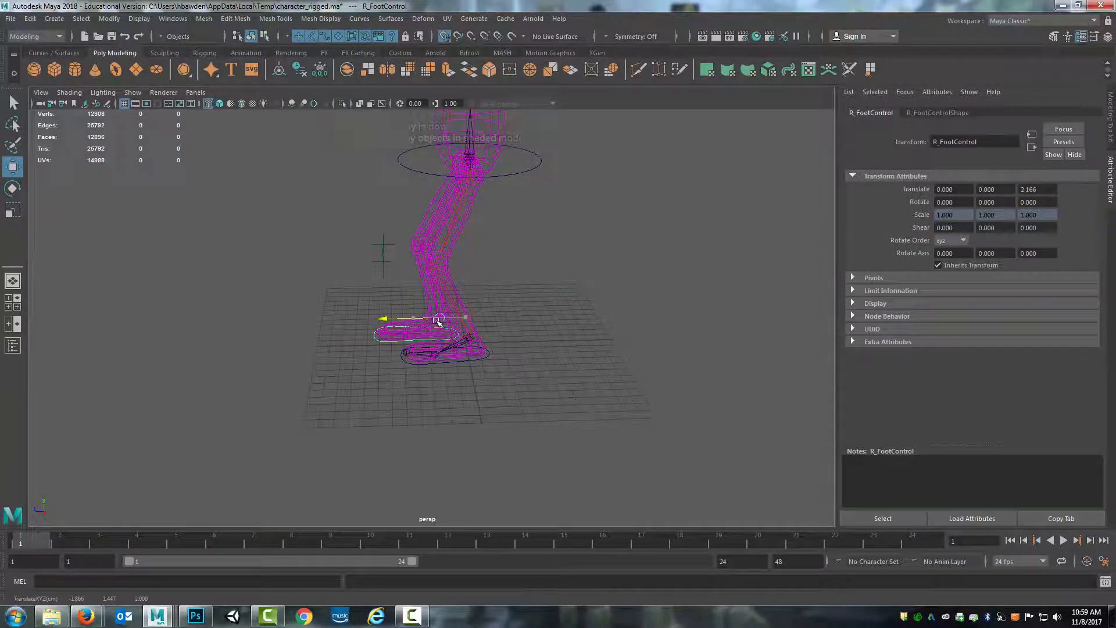
pyautogui.keyDown('alt'); pyautogui.moveTo(453, 346); pyautogui.dragTo(518, 339); pyautogui.keyUp('alt')
# Move the left foot control backward to about -2.83 in Z.
pyautogui.click(483, 359)
pyautogui.hotkey('ctrl', 'z')
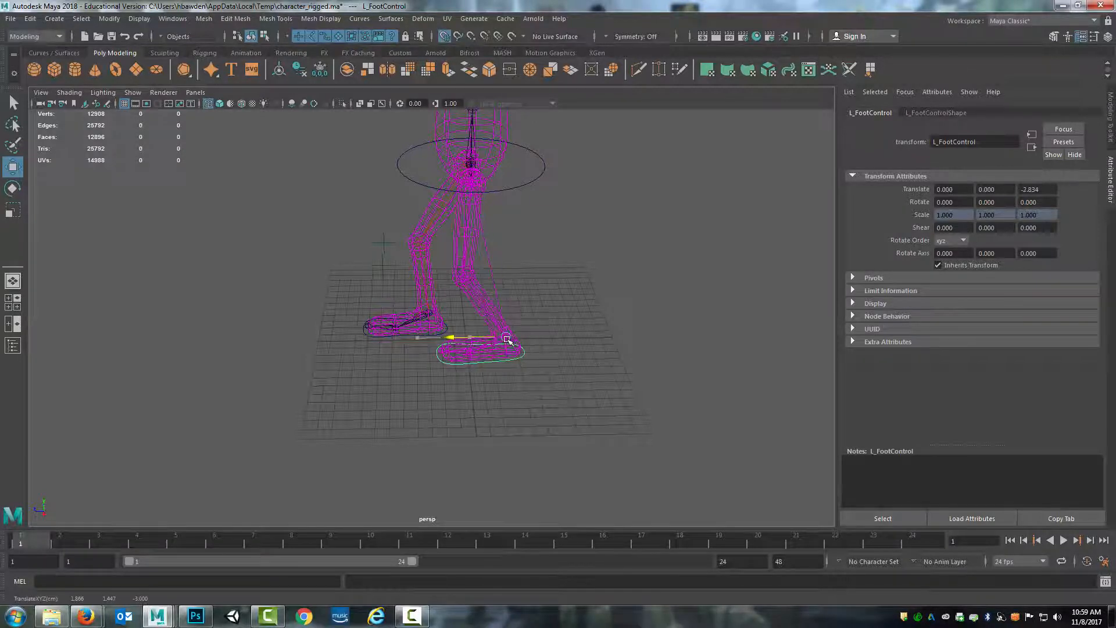
pyautogui.moveTo(457, 365)
pyautogui.keyDown('alt'); pyautogui.mouseDown()
pyautogui.moveTo(451, 353)
pyautogui.moveTo(469, 343)
pyautogui.moveTo(469, 369)
pyautogui.mouseUp(); pyautogui.keyUp('alt')
# Select both foot controls together and set a key on them at frame 1.
pyautogui.click(447, 355)
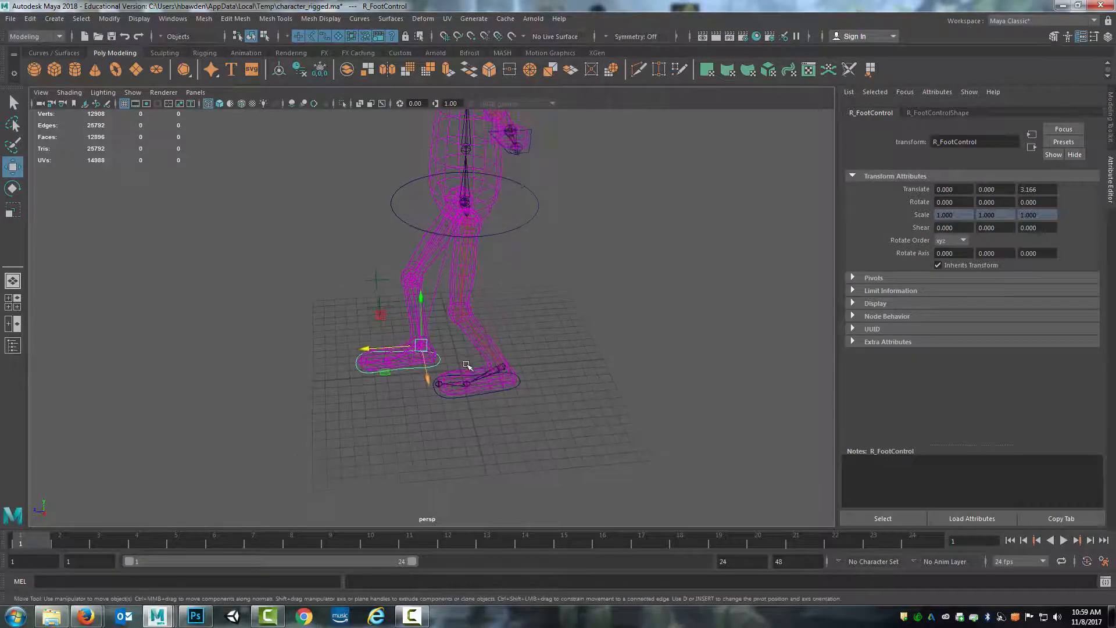
pyautogui.click(519, 385)
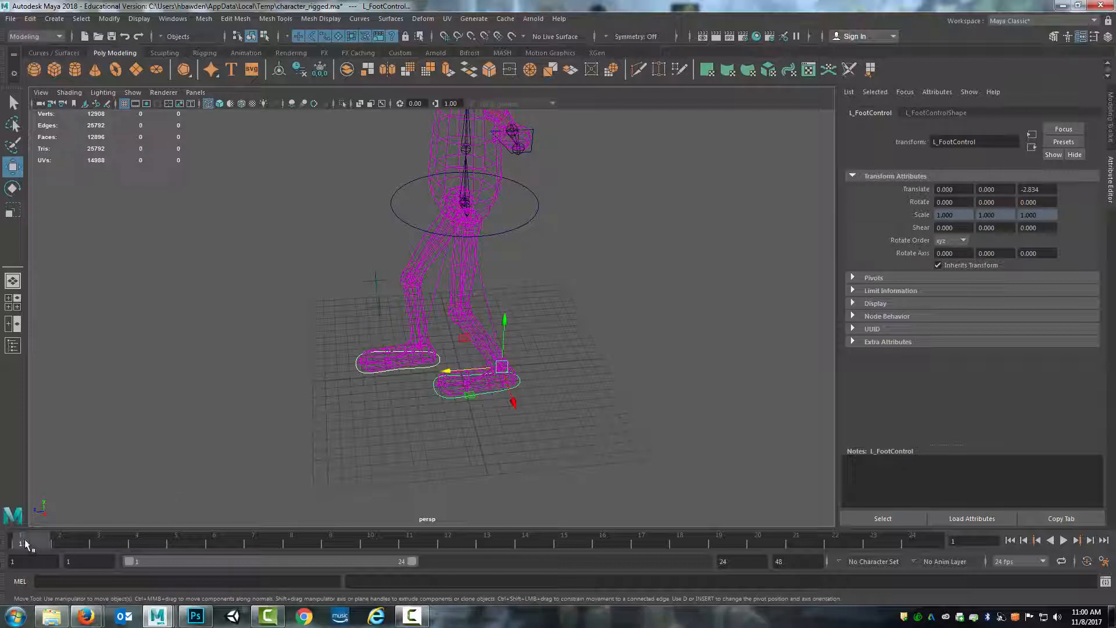
pyautogui.press('s')
pyautogui.keyDown('alt'); pyautogui.moveTo(406, 425); pyautogui.dragTo(399, 419); pyautogui.keyUp('alt')
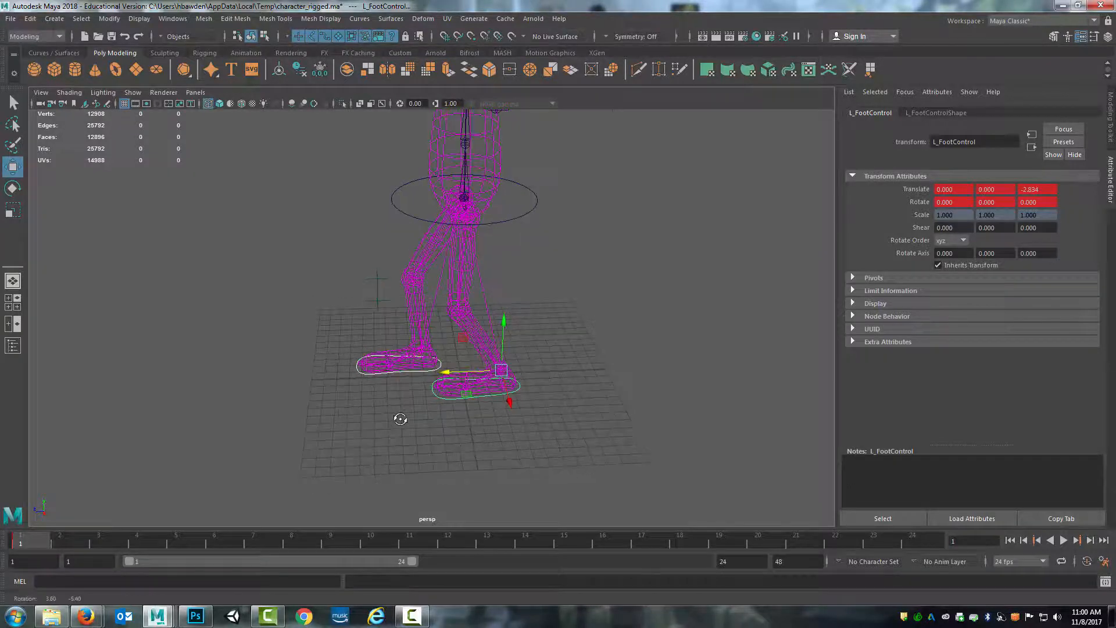
# Extend the playback range to frame 48 and start playback.
pyautogui.click(424, 542)
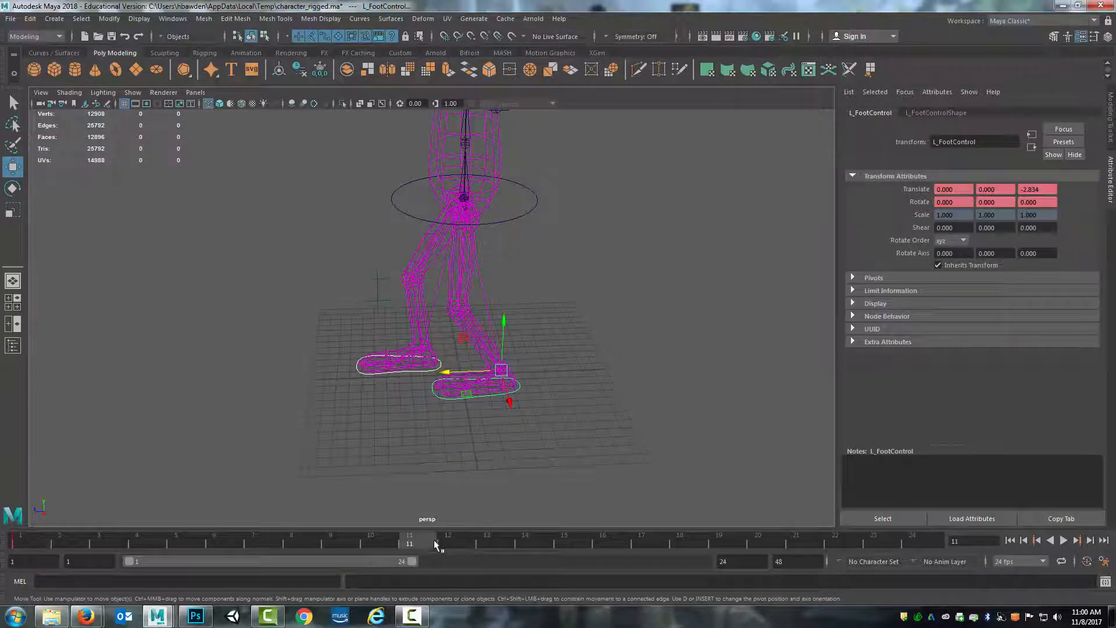
pyautogui.moveTo(413, 562); pyautogui.dragTo(709, 561)
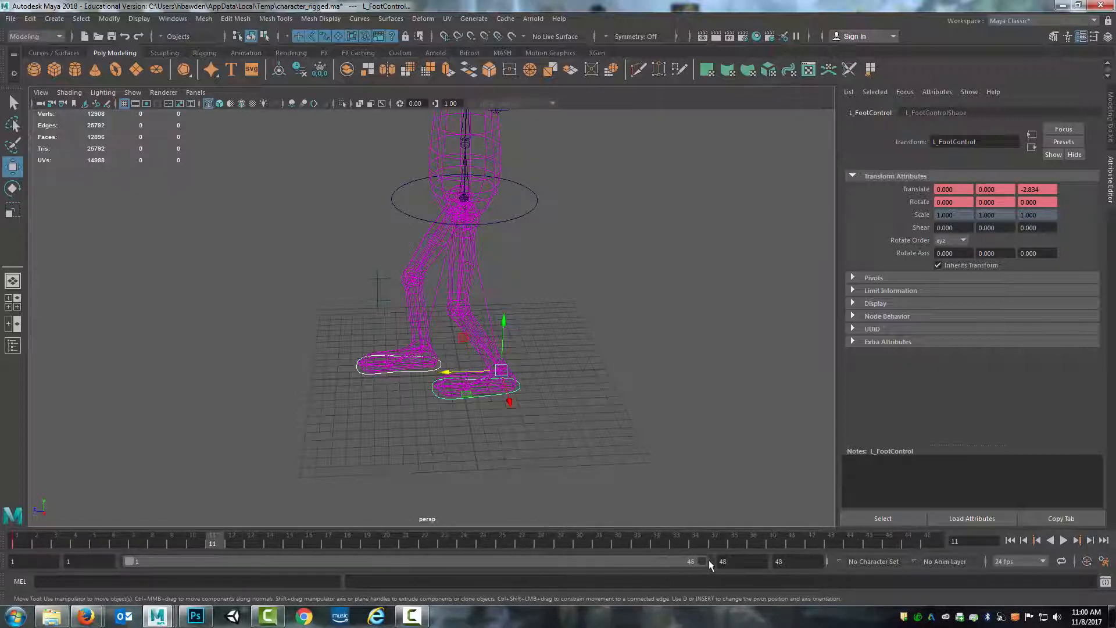
pyautogui.hotkey('alt', 'v')
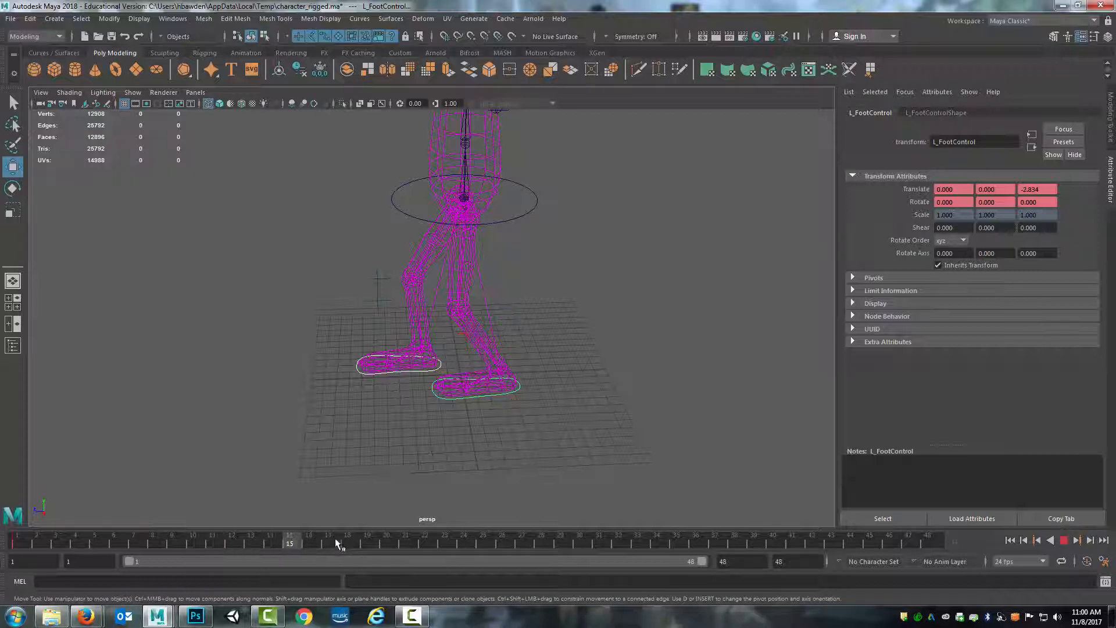
# At frame 24, move the left foot control forward to about 3.17 in Z.
pyautogui.click(450, 384)
pyautogui.click(490, 396)
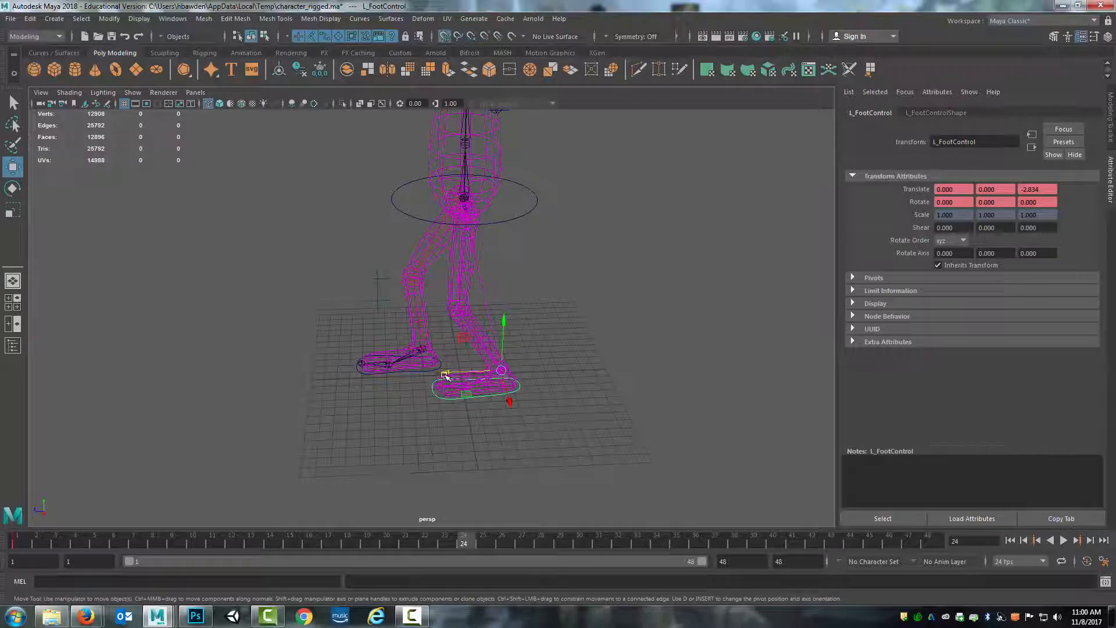
pyautogui.moveTo(445, 376); pyautogui.dragTo(424, 389)
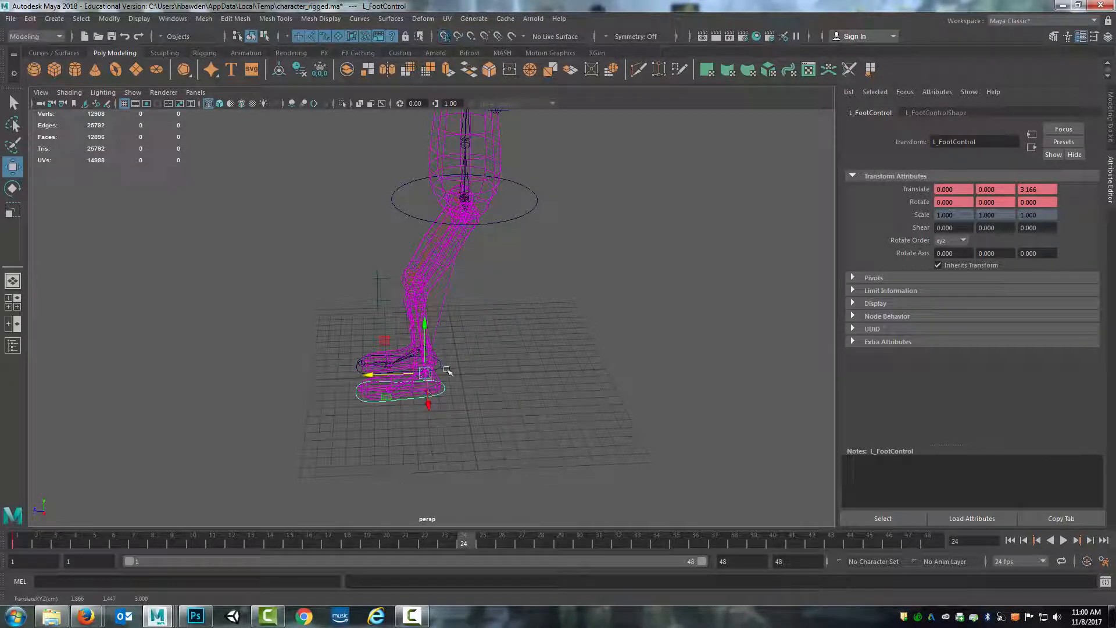
# Move the right foot control backward to about -2.83 in Z and key both foot controls at frame 24.
pyautogui.click(439, 370)
pyautogui.moveTo(370, 344); pyautogui.dragTo(495, 362)
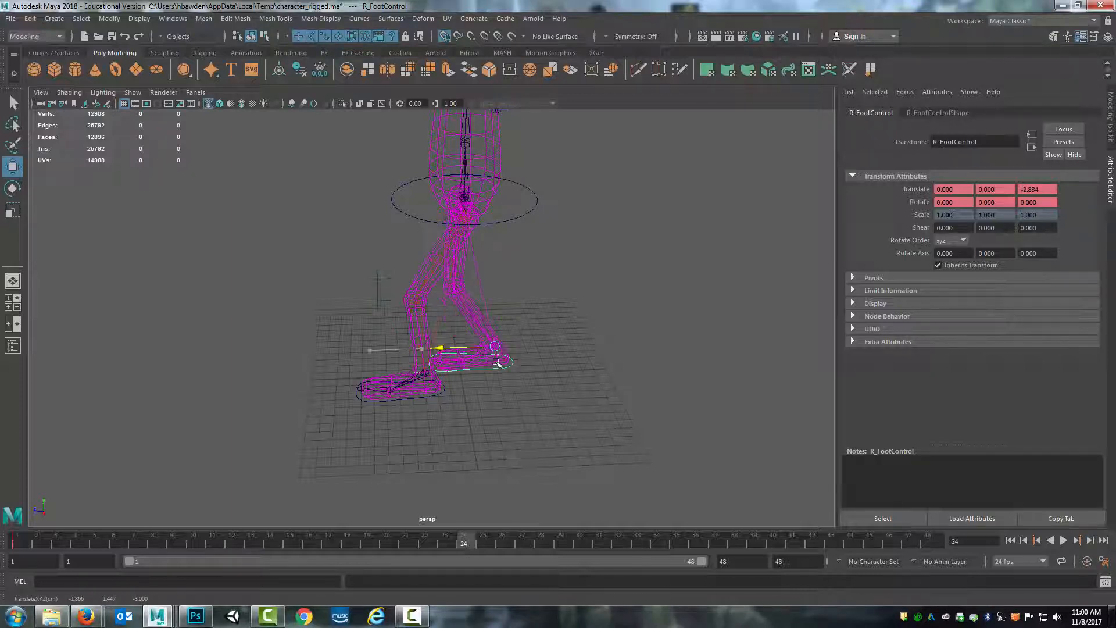
pyautogui.click(446, 392)
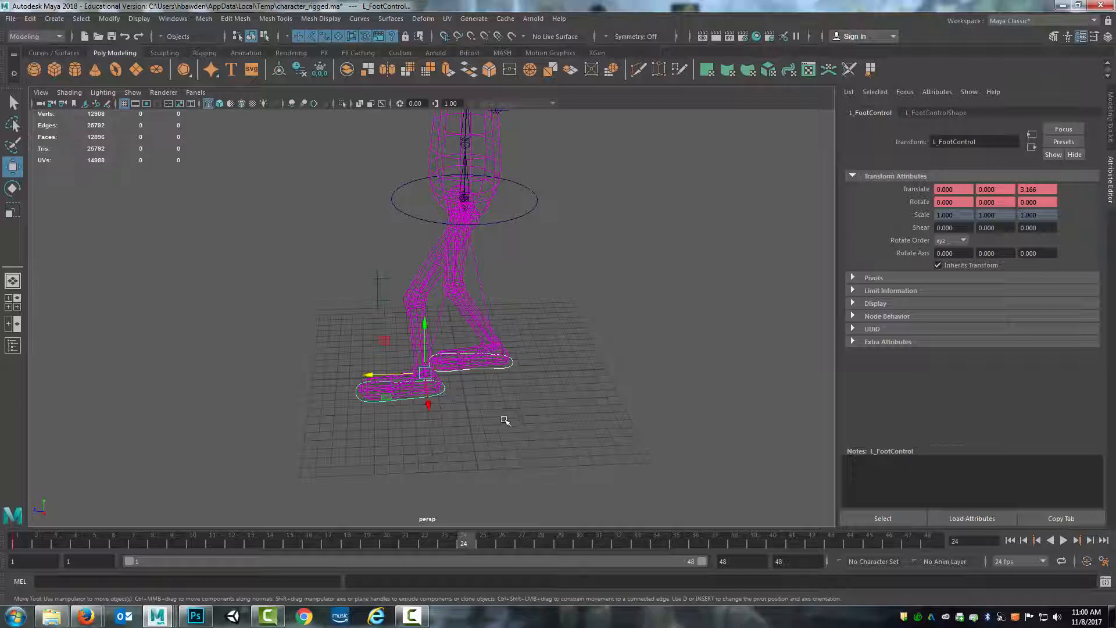
pyautogui.press('s')
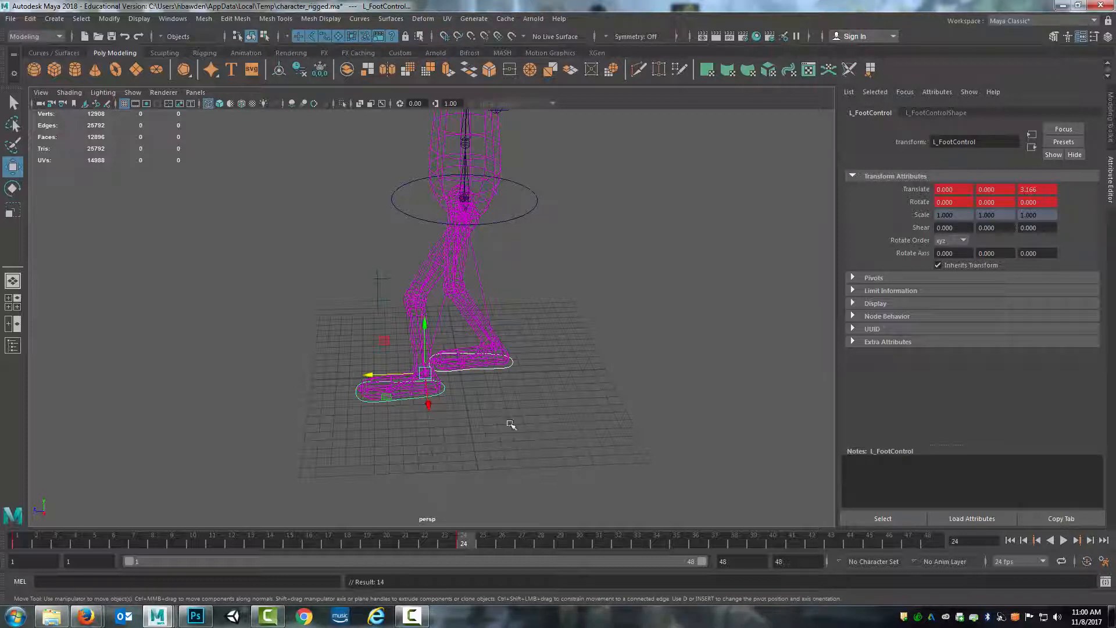
# Copy the foot controls' keys from frame 1 and paste them at frame 48.
pyautogui.click(15, 542)
pyautogui.rightClick(15, 542)
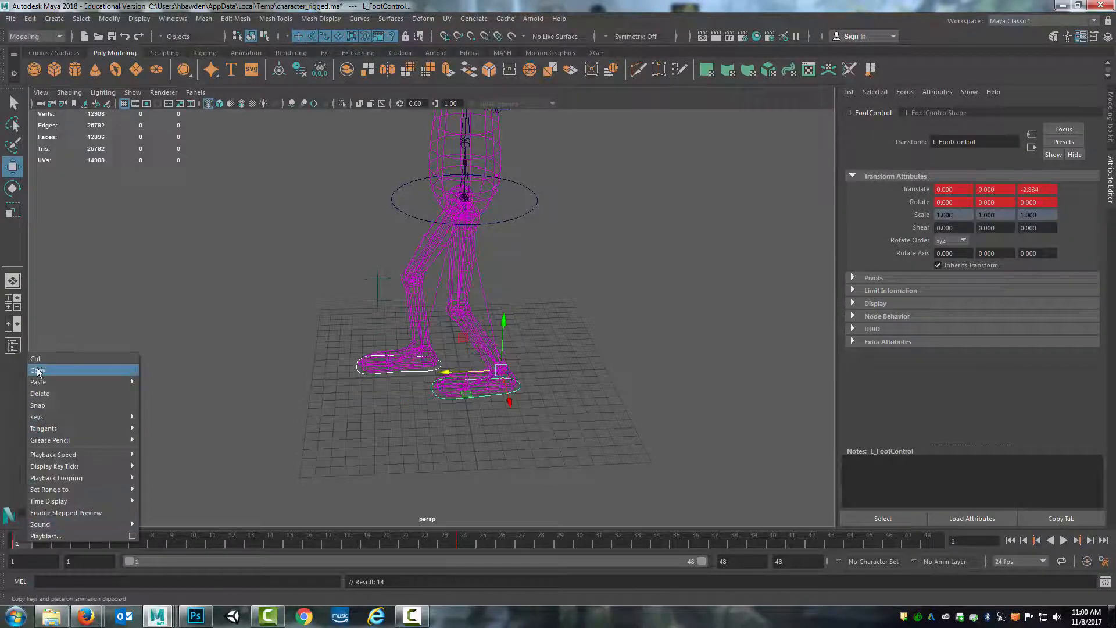
pyautogui.click(37, 371)
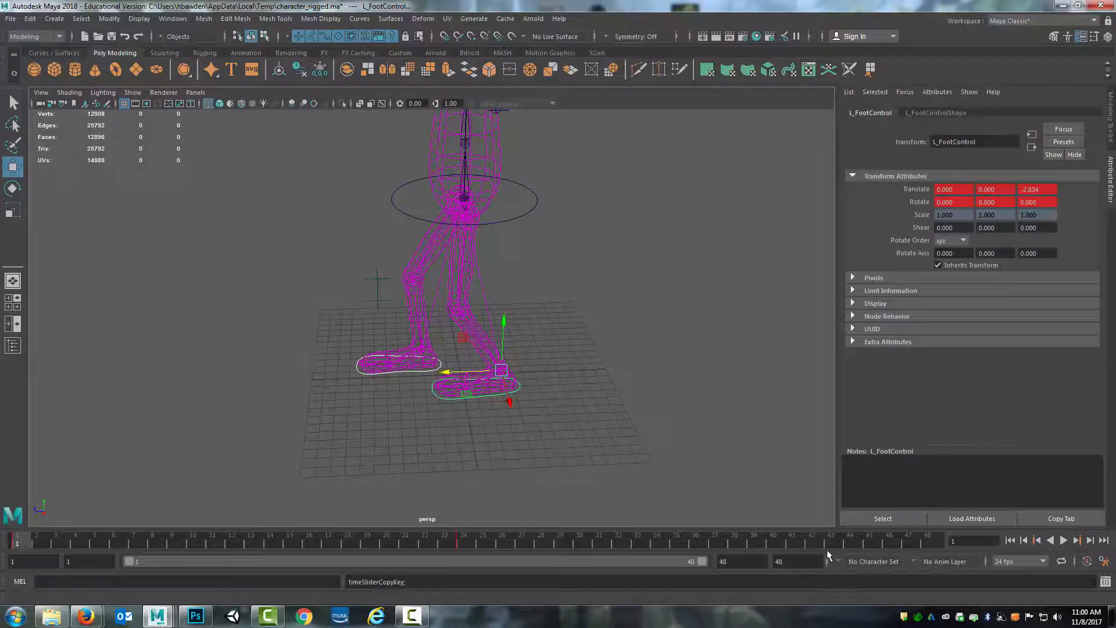
pyautogui.click(927, 541)
pyautogui.rightClick(928, 540)
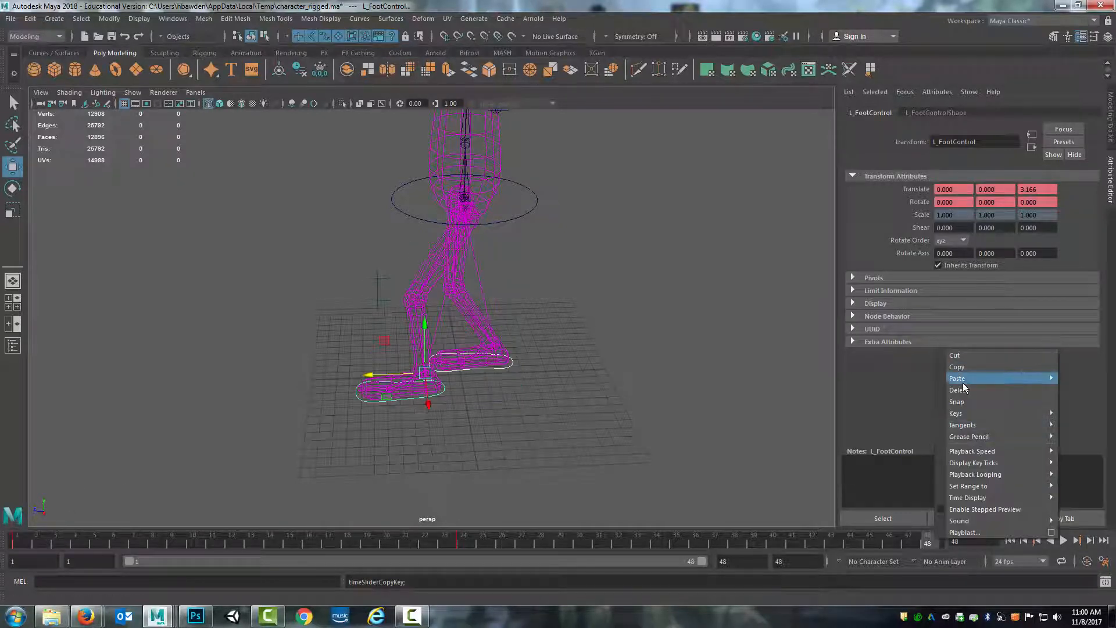
pyautogui.moveTo(977, 379)
pyautogui.click(892, 387)
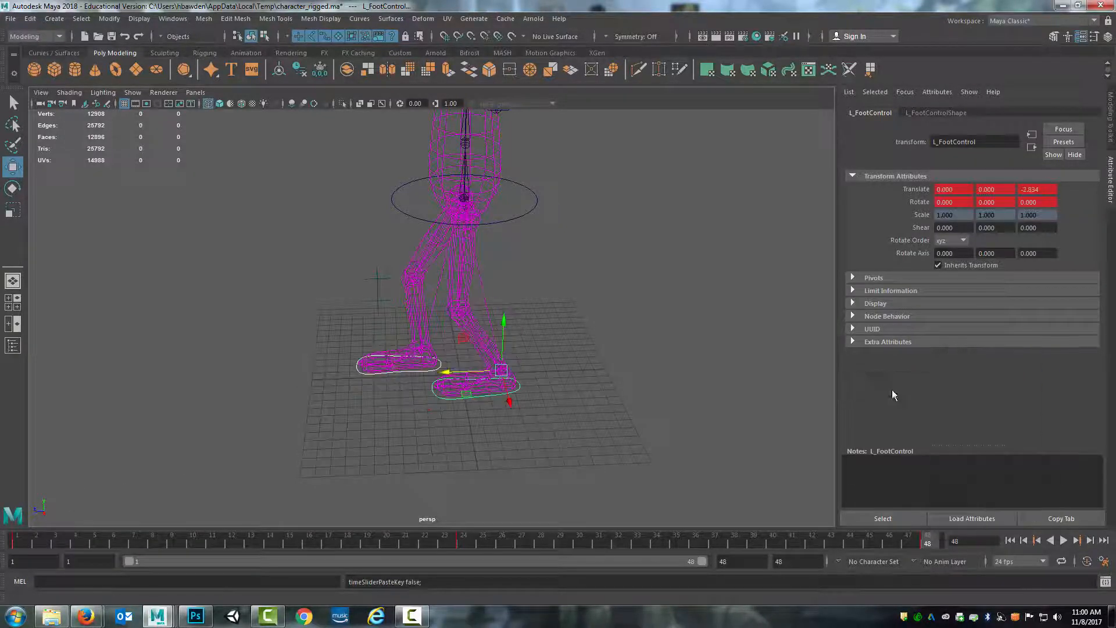
# Play the foot animation in textured shaded display, examine the stride from several angles, and stop playback.
pyautogui.click(1064, 541)
pyautogui.press('6')
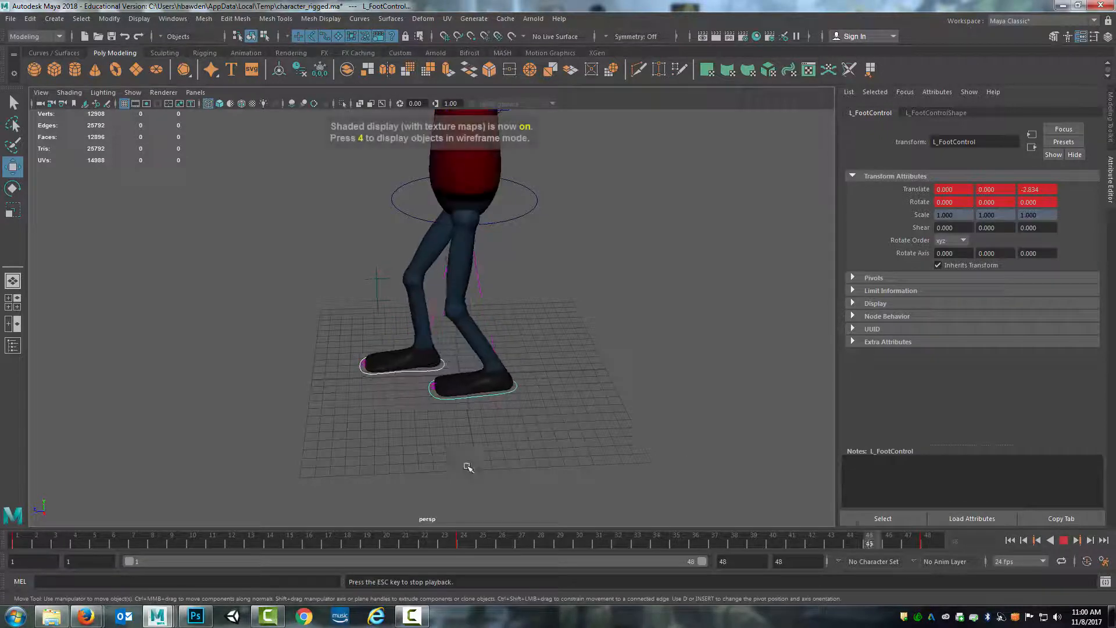
pyautogui.moveTo(465, 463)
pyautogui.keyDown('alt'); pyautogui.mouseDown()
pyautogui.moveTo(498, 466)
pyautogui.moveTo(404, 458)
pyautogui.moveTo(470, 453)
pyautogui.moveTo(404, 452)
pyautogui.moveTo(434, 433)
pyautogui.mouseUp(); pyautogui.keyUp('alt')
pyautogui.moveTo(503, 433)
pyautogui.keyDown('alt'); pyautogui.mouseDown()
pyautogui.moveTo(553, 441)
pyautogui.moveTo(468, 424)
pyautogui.moveTo(445, 446)
pyautogui.moveTo(528, 444)
pyautogui.moveTo(523, 434)
pyautogui.moveTo(401, 445)
pyautogui.moveTo(492, 452)
pyautogui.mouseUp(); pyautogui.keyUp('alt')
pyautogui.keyDown('alt'); pyautogui.moveTo(489, 384); pyautogui.dragTo(489, 417, button='middle'); pyautogui.keyUp('alt')
pyautogui.scroll(-5, 489, 418)
pyautogui.keyDown('alt'); pyautogui.moveTo(552, 420); pyautogui.dragTo(494, 443); pyautogui.keyUp('alt')
pyautogui.keyDown('alt'); pyautogui.moveTo(482, 427); pyautogui.dragTo(480, 351, button='middle'); pyautogui.keyUp('alt')
pyautogui.scroll(4, 489, 392)
pyautogui.keyDown('alt'); pyautogui.moveTo(489, 392); pyautogui.dragTo(498, 351); pyautogui.keyUp('alt')
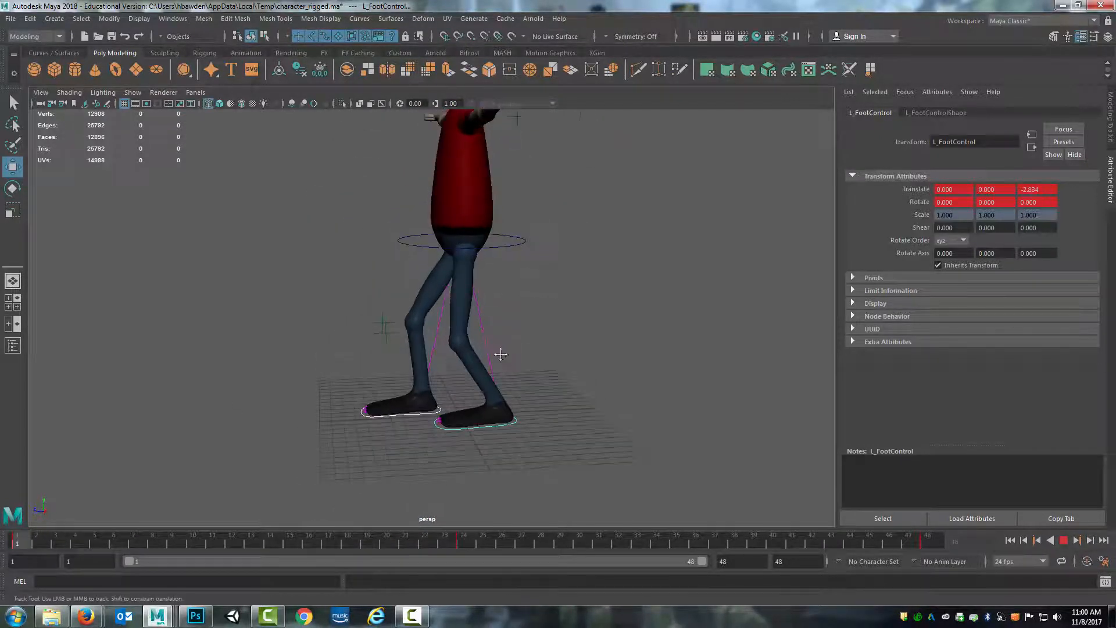
pyautogui.keyDown('alt'); pyautogui.moveTo(498, 351); pyautogui.dragTo(501, 407, button='middle'); pyautogui.keyUp('alt')
pyautogui.keyDown('alt'); pyautogui.moveTo(502, 407); pyautogui.dragTo(518, 394); pyautogui.keyUp('alt')
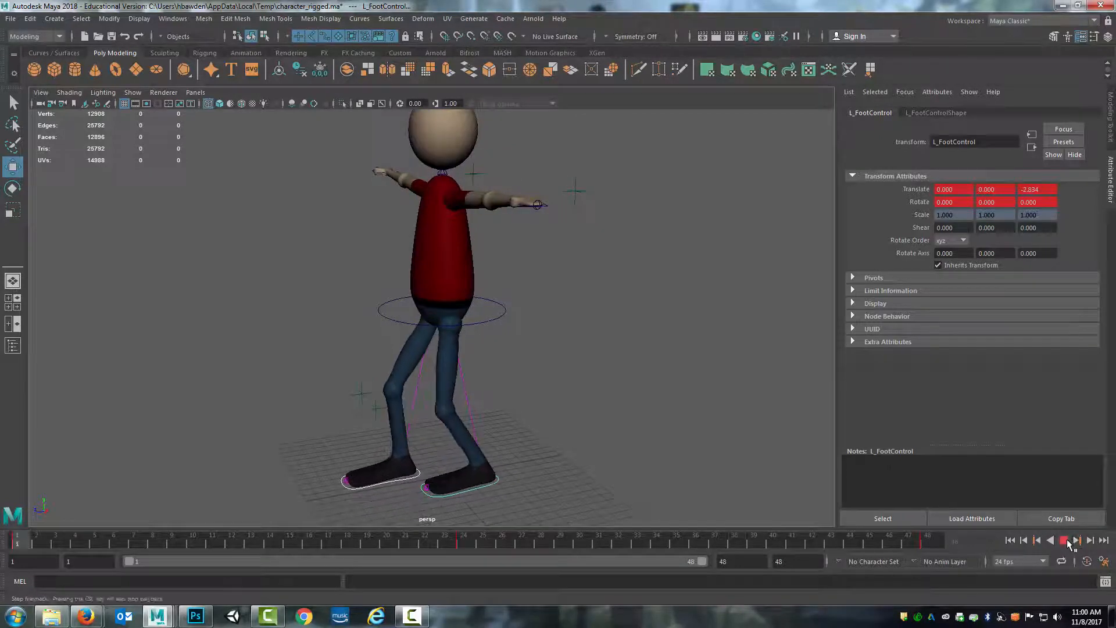
pyautogui.click(1065, 542)
# Select the left arm control and bring it down toward the body, to about -8.92 in X and -5.53 in Y.
pyautogui.keyDown('alt'); pyautogui.moveTo(402, 315); pyautogui.dragTo(511, 272); pyautogui.keyUp('alt')
pyautogui.keyDown('alt'); pyautogui.moveTo(511, 272); pyautogui.dragTo(507, 355, button='middle'); pyautogui.keyUp('alt')
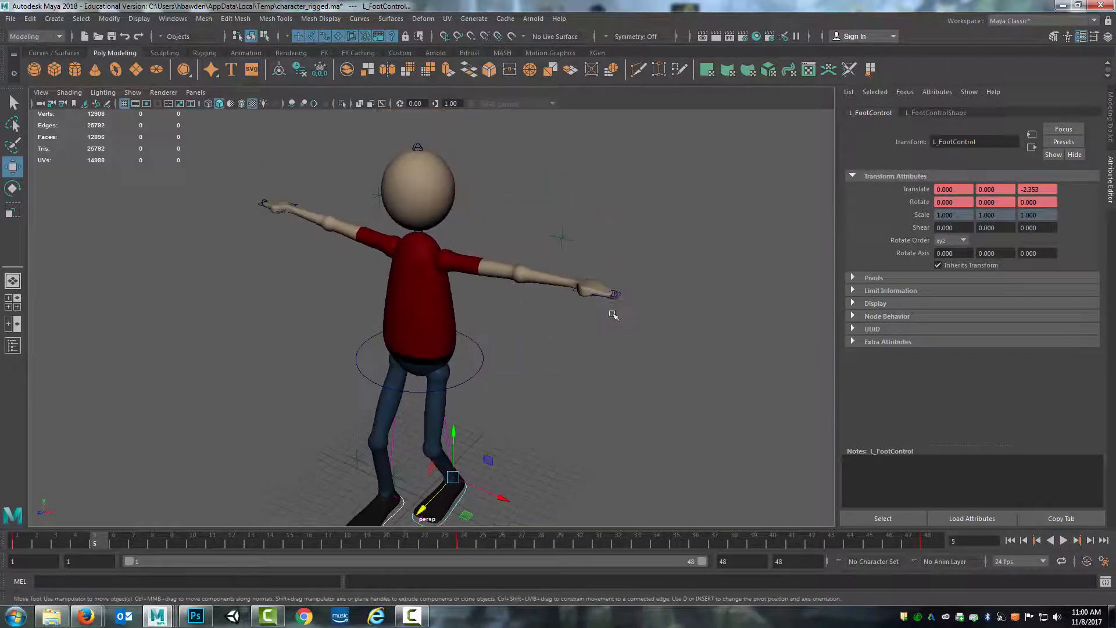
pyautogui.click(616, 294)
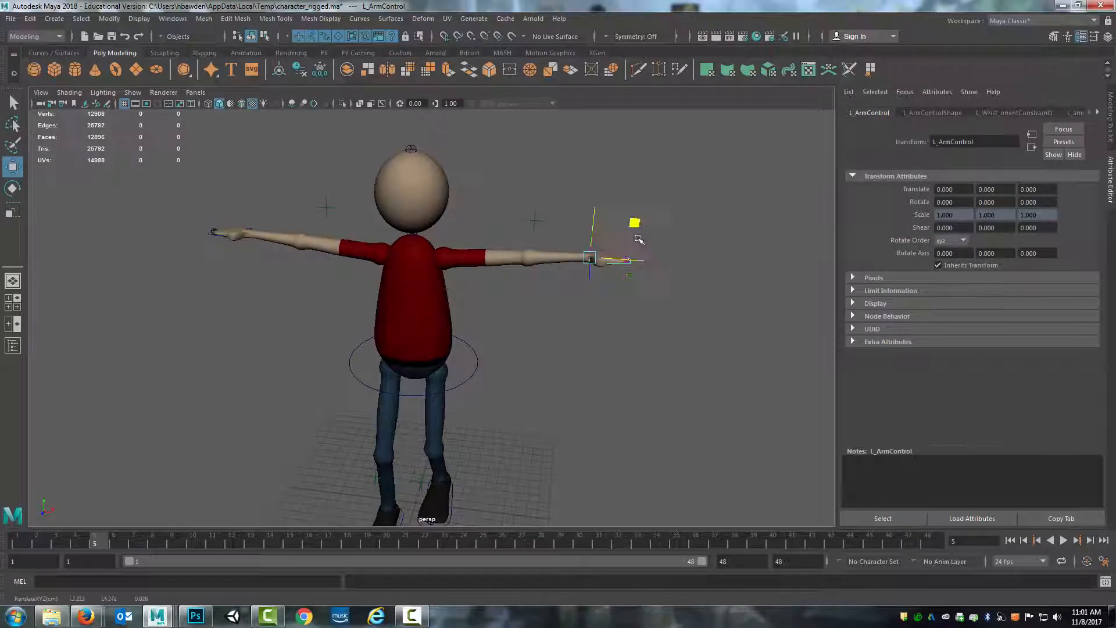
pyautogui.moveTo(634, 221); pyautogui.dragTo(372, 349)
# Rotate the left arm control to about 46.5, -73.5 and -135 degrees in X, Y and Z.
pyautogui.press('e')
pyautogui.moveTo(465, 366); pyautogui.dragTo(391, 364)
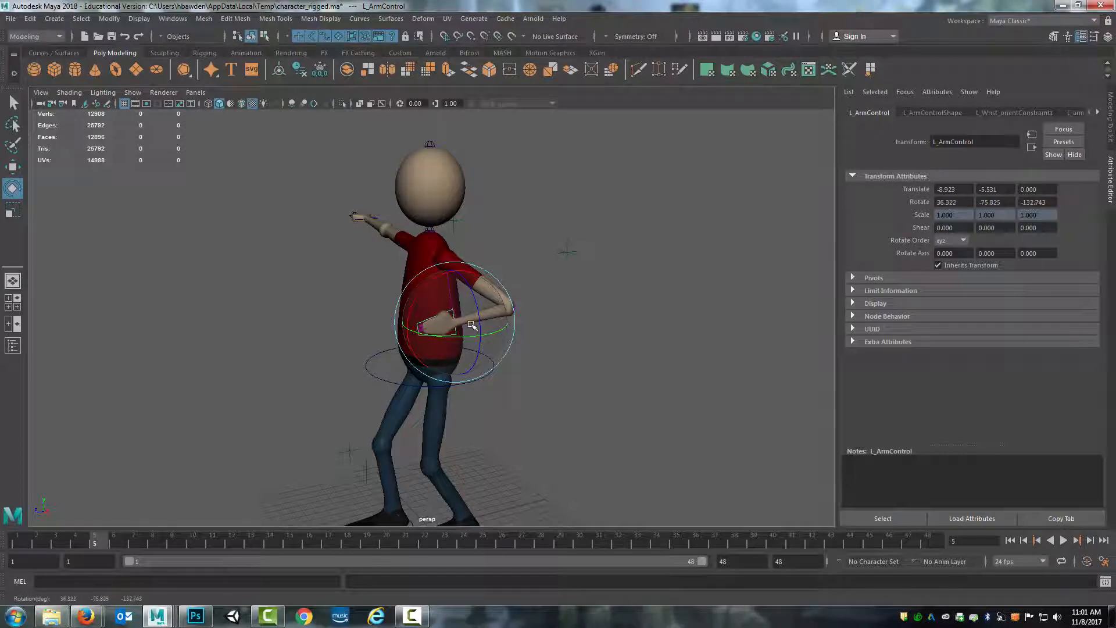
pyautogui.moveTo(471, 324); pyautogui.dragTo(467, 326)
# Move the left arm control forward to about 4.57 in Z.
pyautogui.press('w')
pyautogui.keyDown('alt'); pyautogui.moveTo(356, 375); pyautogui.dragTo(522, 385); pyautogui.keyUp('alt')
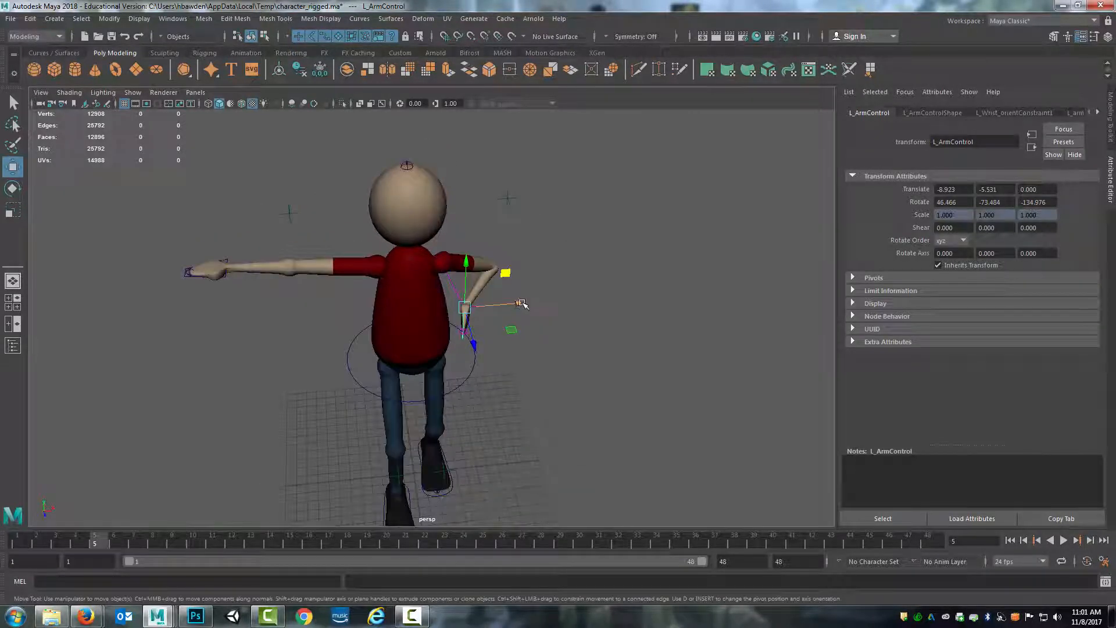
pyautogui.moveTo(521, 303); pyautogui.dragTo(523, 311)
pyautogui.moveTo(478, 376); pyautogui.dragTo(73, 475)
# At frame 1, lower the left arm control to about -9.5 in Y and rotate it to about 14.5, -45 and -106.5 degrees.
pyautogui.click(18, 541)
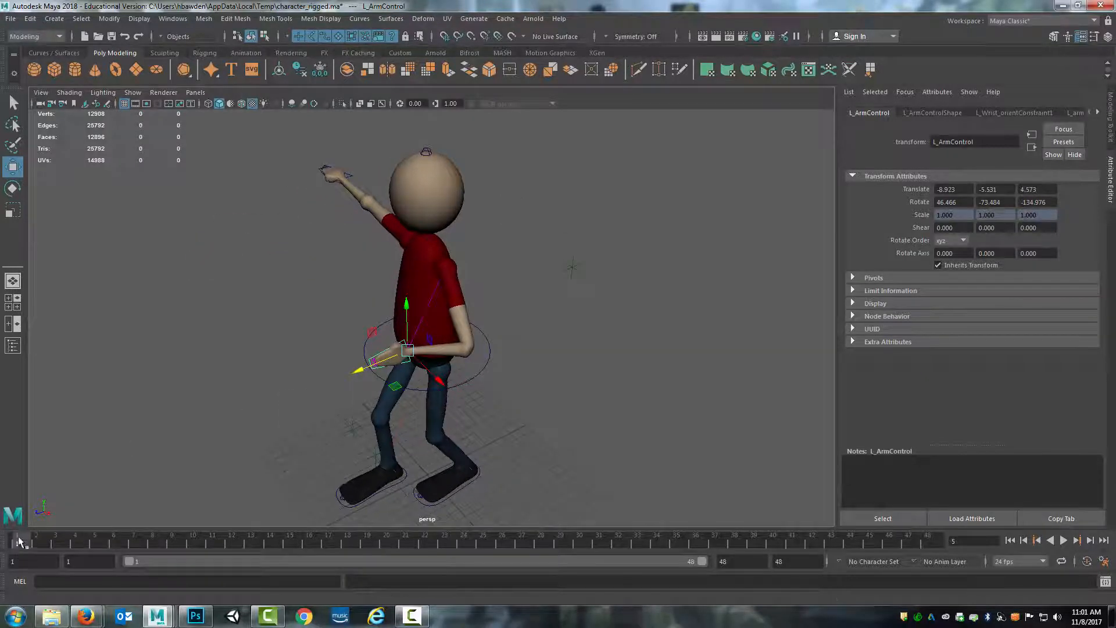
pyautogui.keyDown('alt'); pyautogui.moveTo(429, 429); pyautogui.dragTo(456, 409); pyautogui.keyUp('alt')
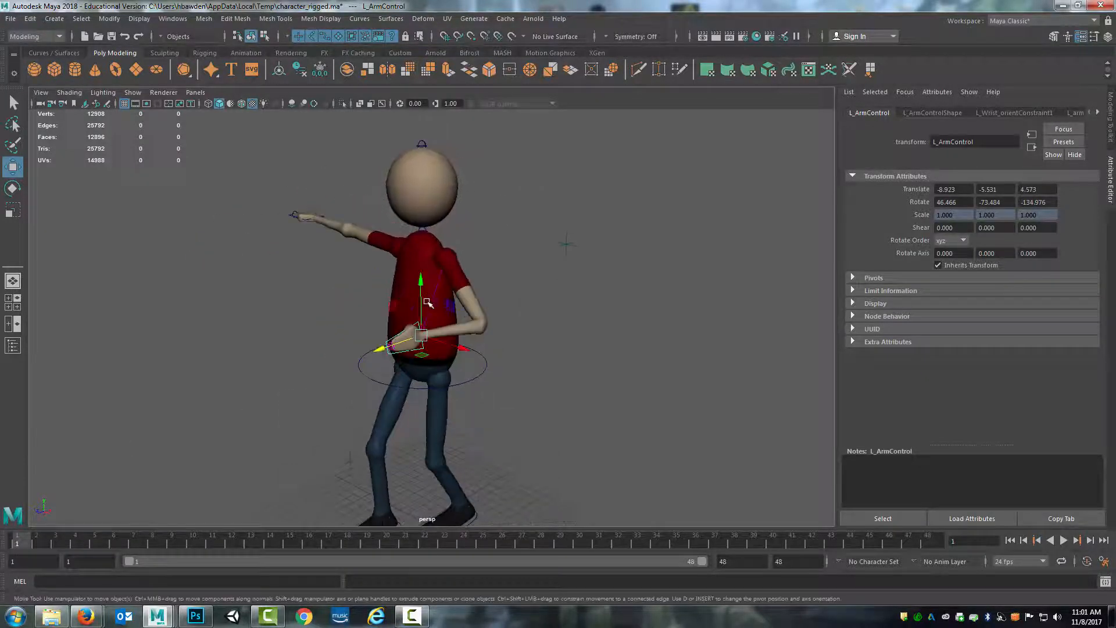
pyautogui.moveTo(421, 280); pyautogui.dragTo(421, 334)
pyautogui.press('e')
pyautogui.moveTo(449, 388); pyautogui.dragTo(541, 379)
# Position the left arm control at about -7.81 in X and -9.43 in Y and key it at frame 1.
pyautogui.press('w')
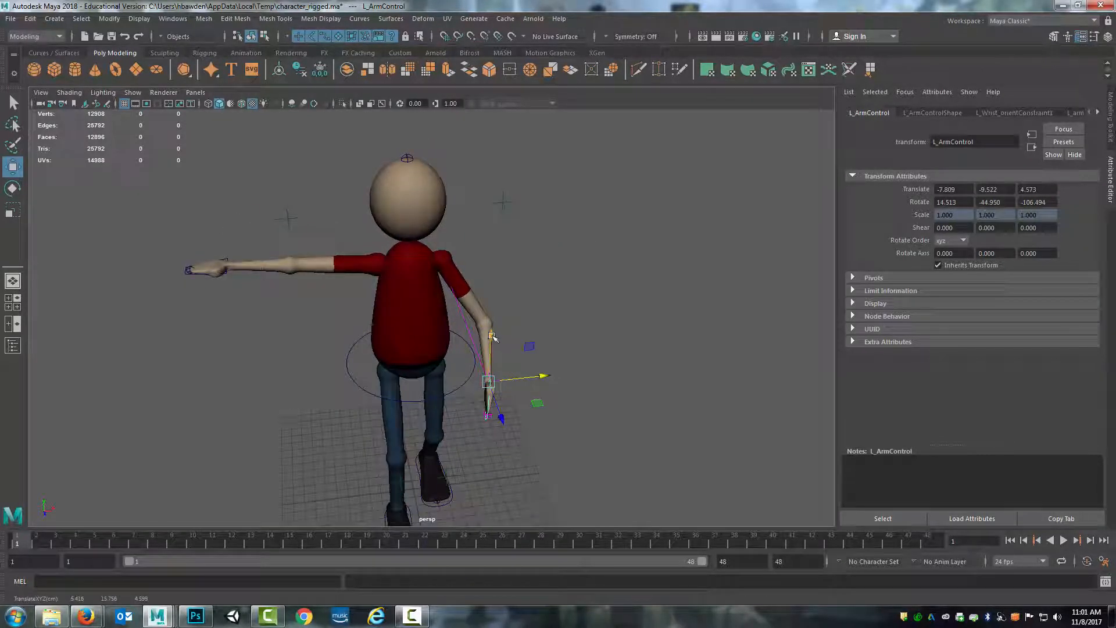
pyautogui.moveTo(492, 336); pyautogui.dragTo(378, 350)
pyautogui.press('s')
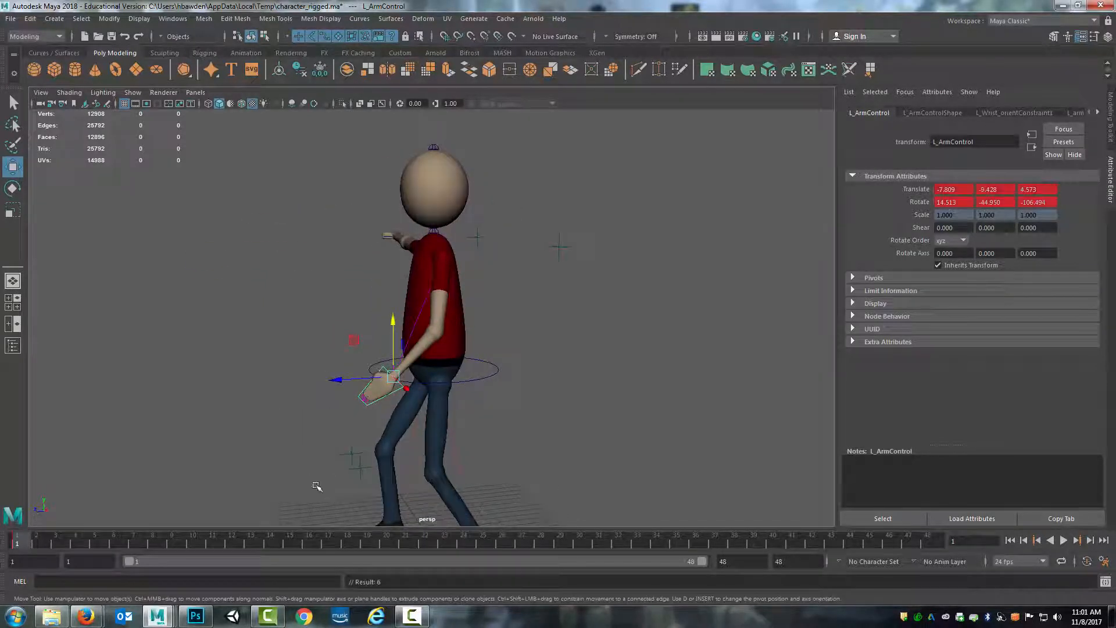
# At frame 24, swing the left arm control behind the body to about -3.69 in Z.
pyautogui.keyDown('alt'); pyautogui.moveTo(314, 488); pyautogui.dragTo(399, 416); pyautogui.keyUp('alt')
pyautogui.click(388, 544)
pyautogui.moveTo(389, 544); pyautogui.dragTo(463, 544)
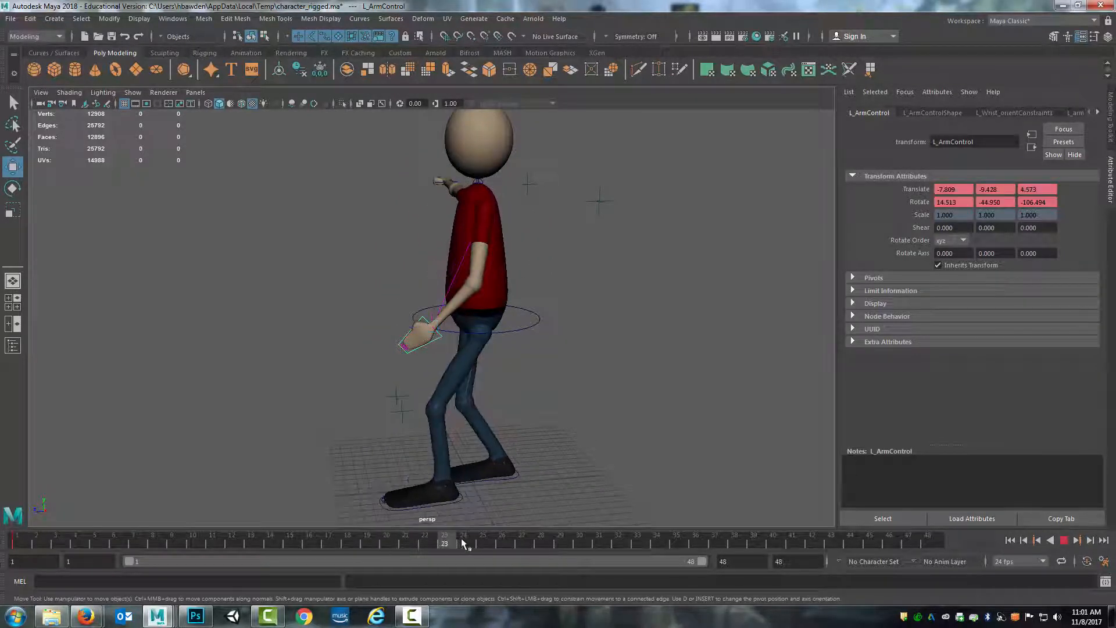
pyautogui.keyDown('alt'); pyautogui.moveTo(484, 388); pyautogui.dragTo(480, 423); pyautogui.keyUp('alt')
pyautogui.moveTo(382, 340); pyautogui.dragTo(509, 331)
# Rotate the left arm control to about -6.2, 36.9 and -104.6 degrees and adjust its height to about -10.01 in Y.
pyautogui.press('e')
pyautogui.moveTo(517, 294); pyautogui.dragTo(535, 340)
pyautogui.press('w')
pyautogui.moveTo(538, 286); pyautogui.dragTo(539, 287)
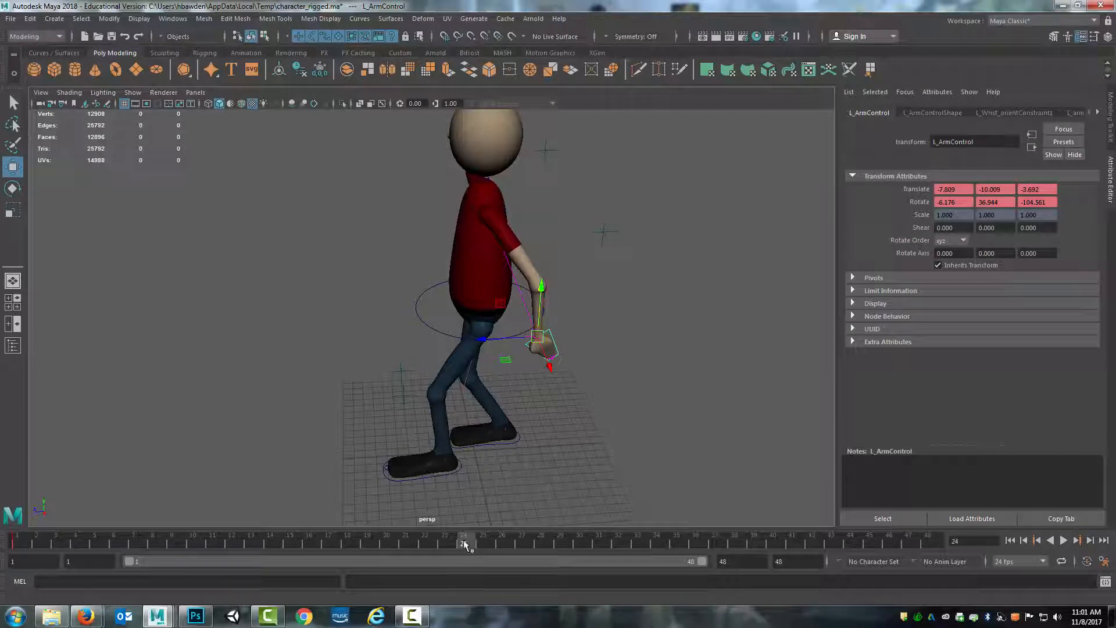
# Key the left arm control at frame 24, paste its frame 1 key at frame 48, and preview the arm swing.
pyautogui.press('s')
pyautogui.click(19, 544)
pyautogui.rightClick(19, 540)
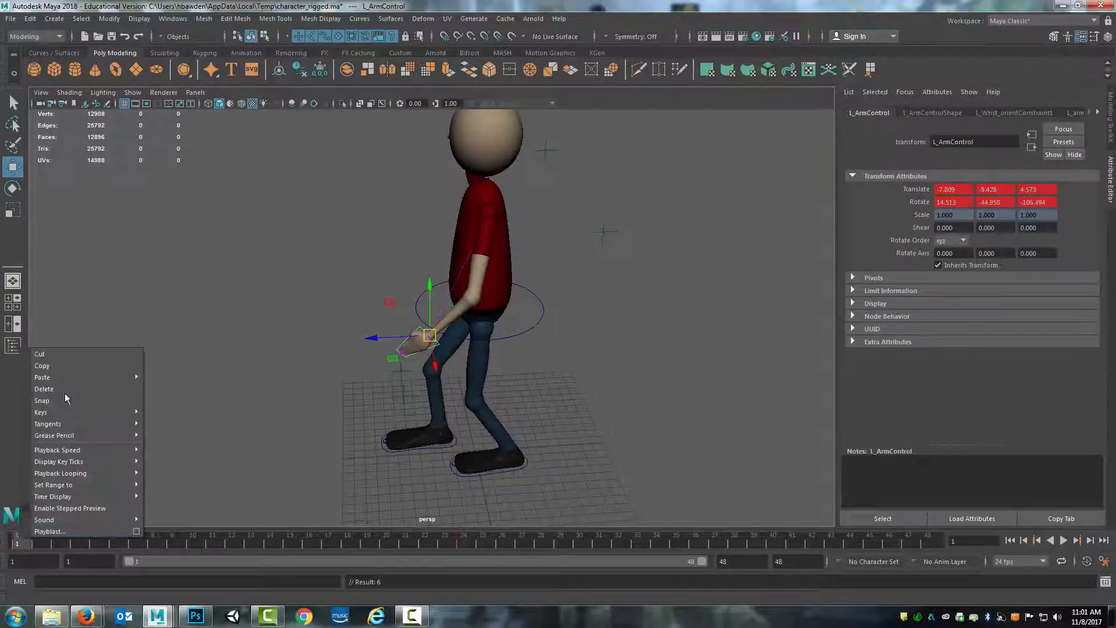
pyautogui.click(67, 366)
pyautogui.click(926, 542)
pyautogui.rightClick(925, 542)
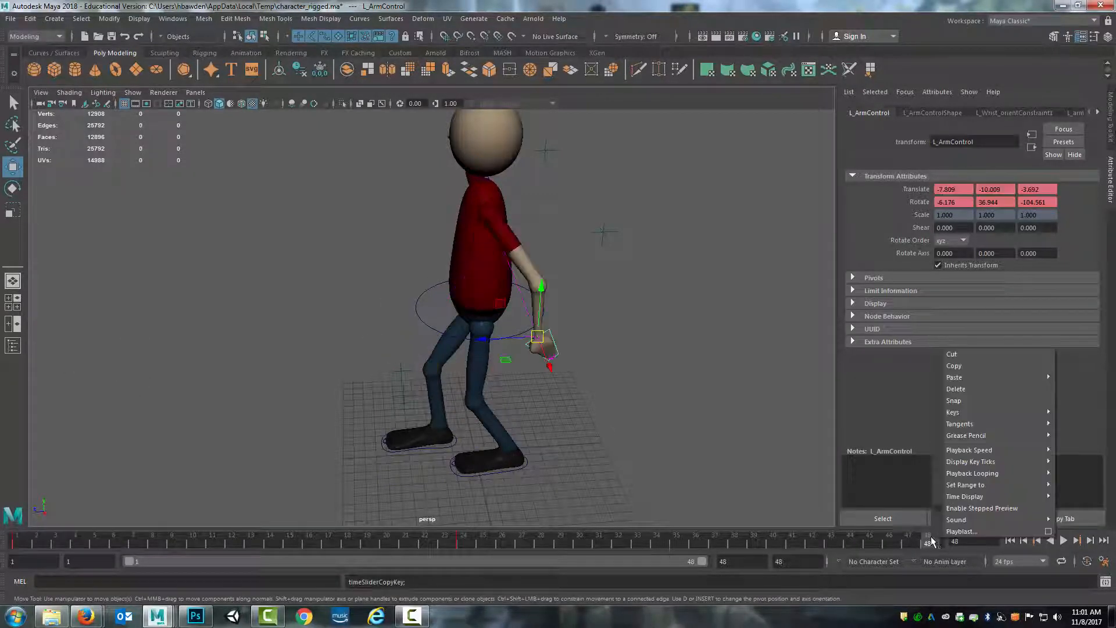
pyautogui.moveTo(965, 378)
pyautogui.click(892, 385)
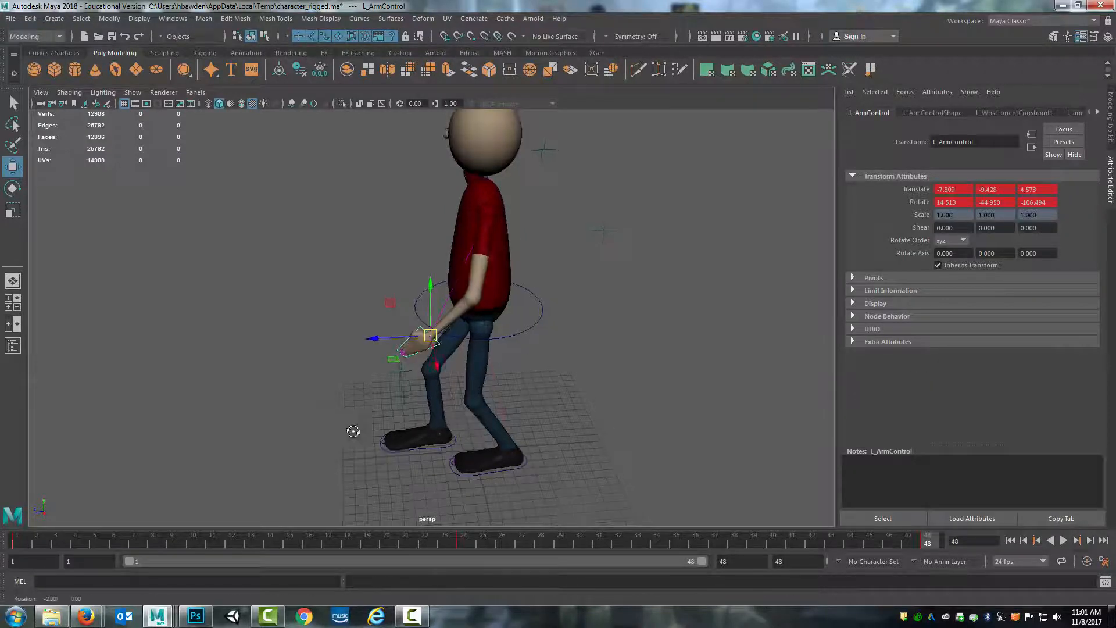
pyautogui.click(1063, 541)
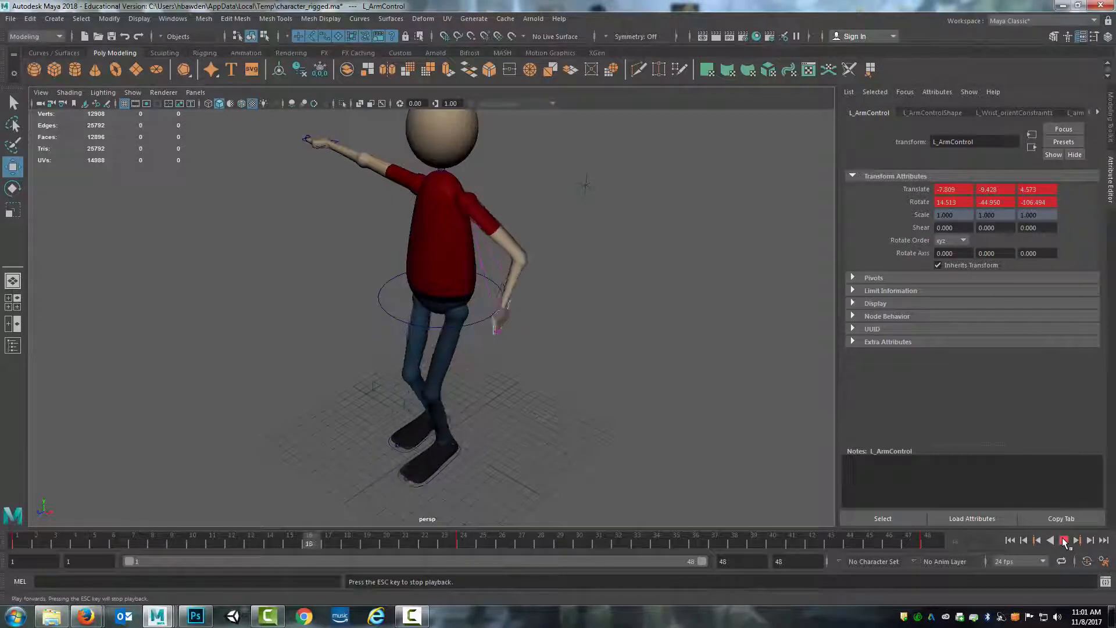
pyautogui.click(1065, 543)
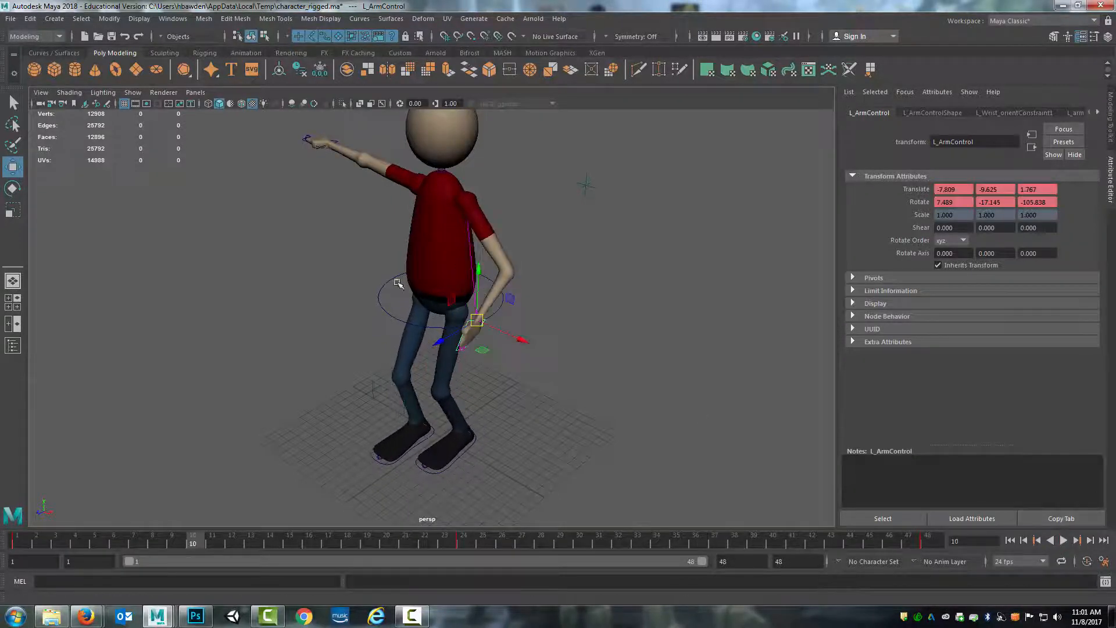
# Lower the right arm control to about 9.55 in X and -7.45 in Y and rotate it to about 27, 11 and 83.8 degrees.
pyautogui.keyDown('alt'); pyautogui.moveTo(399, 284); pyautogui.dragTo(413, 299); pyautogui.keyUp('alt')
pyautogui.keyDown('alt'); pyautogui.moveTo(244, 314); pyautogui.dragTo(376, 353, button='middle'); pyautogui.keyUp('alt')
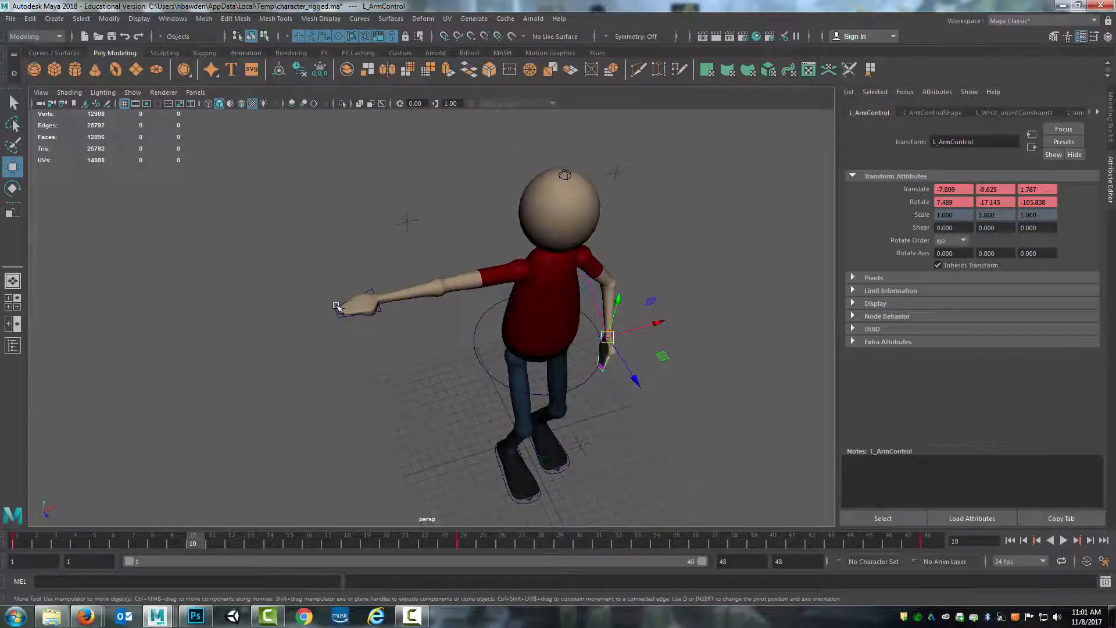
pyautogui.click(336, 307)
pyautogui.keyDown('alt'); pyautogui.moveTo(287, 369); pyautogui.dragTo(287, 340); pyautogui.keyUp('alt')
pyautogui.moveTo(416, 211); pyautogui.dragTo(472, 303)
pyautogui.press('e')
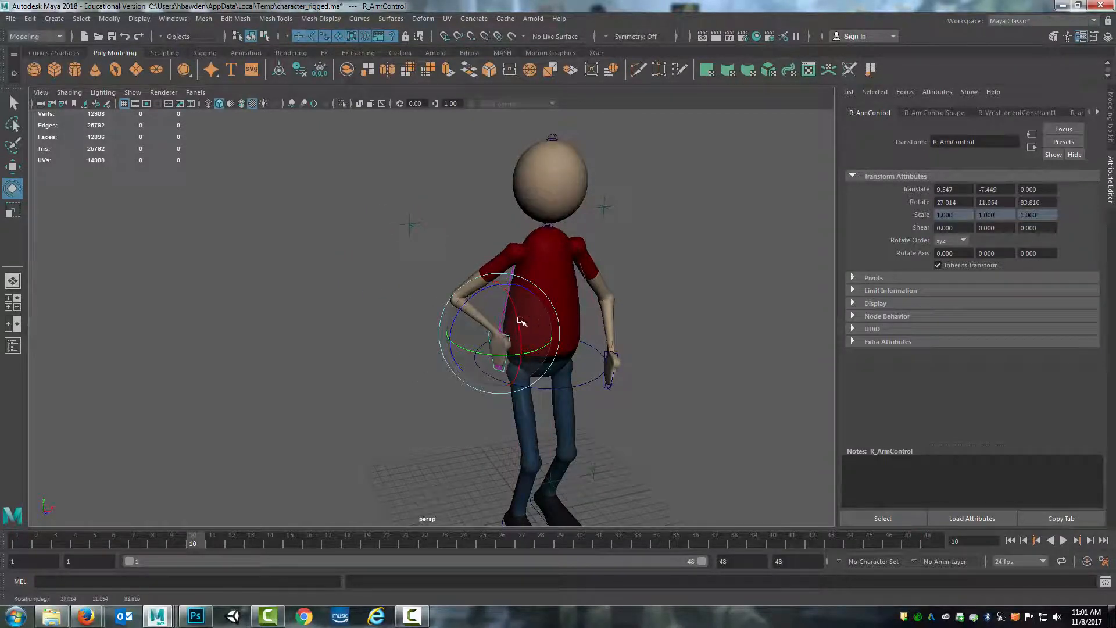
pyautogui.press('w')
# Pose and key the right arm control at frame 1 at about 8.43, -10.05, -3.86, rotated to about -17.4, 7.8, 72.8 degrees.
pyautogui.keyDown('alt'); pyautogui.moveTo(407, 363); pyautogui.dragTo(412, 280); pyautogui.keyUp('alt')
pyautogui.click(22, 540)
pyautogui.keyDown('alt'); pyautogui.moveTo(479, 328); pyautogui.dragTo(574, 333); pyautogui.keyUp('alt')
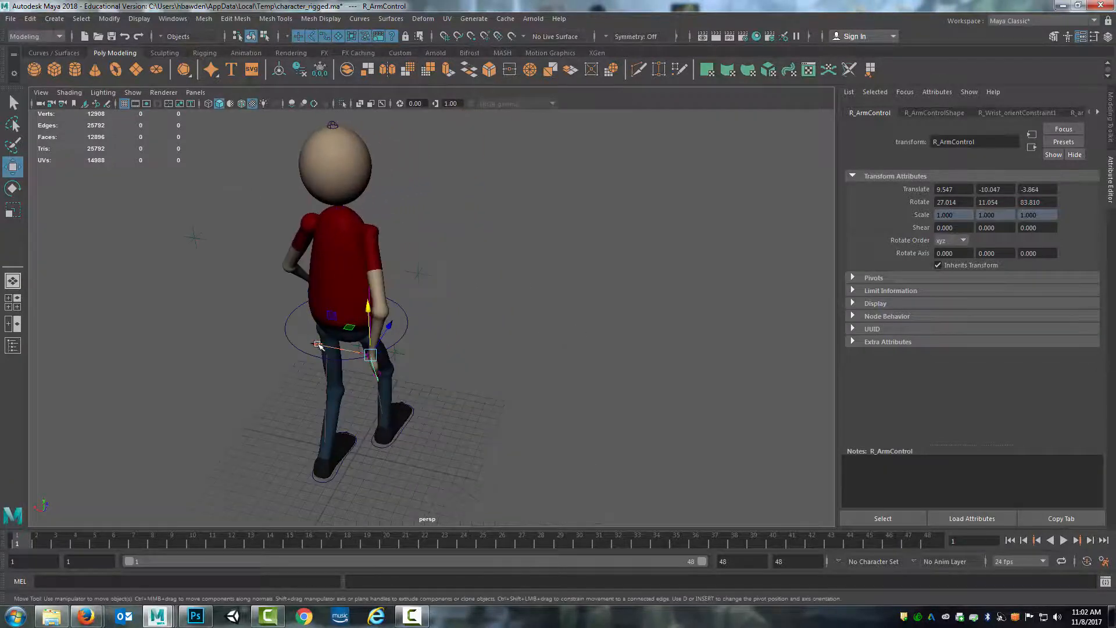
pyautogui.moveTo(317, 343); pyautogui.dragTo(330, 347)
pyautogui.press('e')
pyautogui.moveTo(411, 376); pyautogui.dragTo(377, 384)
pyautogui.keyDown('alt'); pyautogui.moveTo(567, 330); pyautogui.dragTo(471, 309); pyautogui.keyUp('alt')
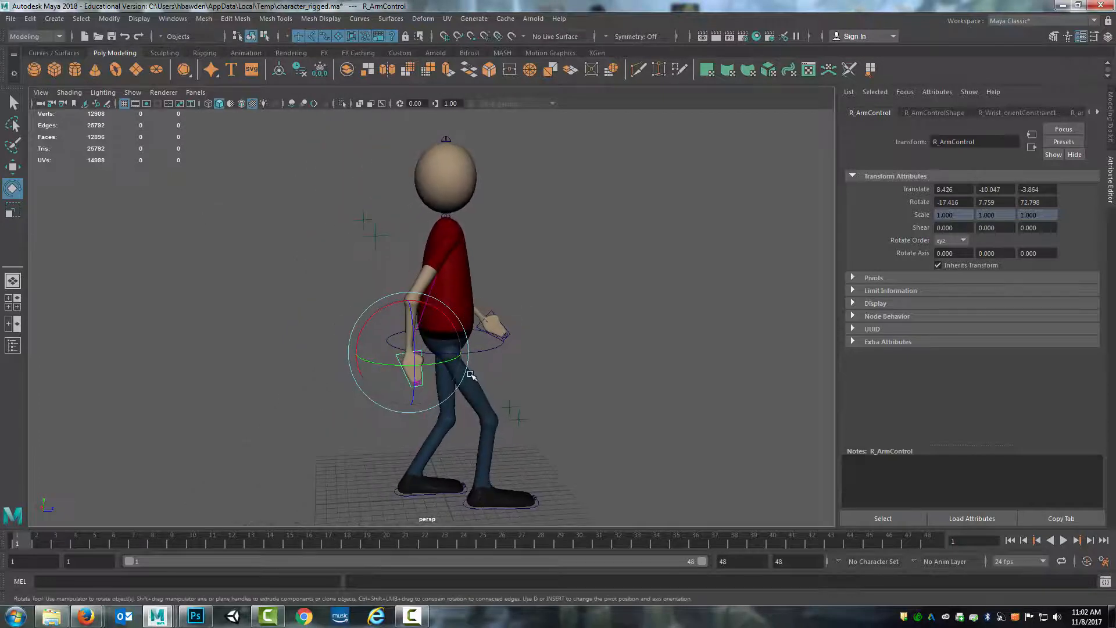
pyautogui.press('s')
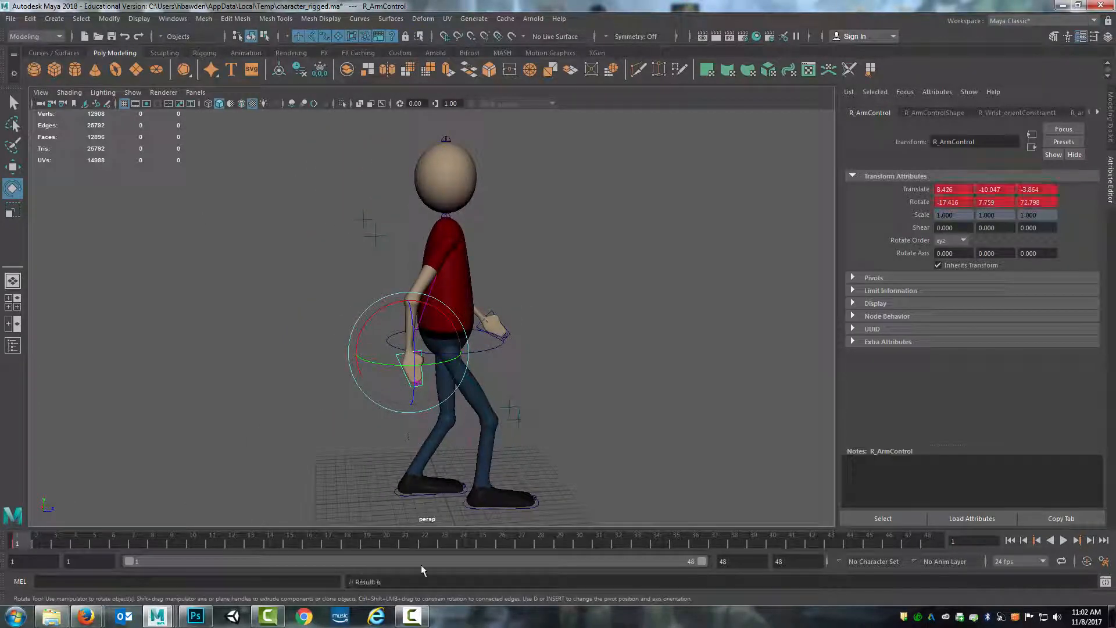
# At frame 24, swing the right arm control forward to about 5.5 in Z and rotate it to about -28.9, 38 and 68.2 degrees.
pyautogui.click(468, 544)
pyautogui.keyDown('alt'); pyautogui.moveTo(526, 378); pyautogui.dragTo(500, 382); pyautogui.keyUp('alt')
pyautogui.press('w')
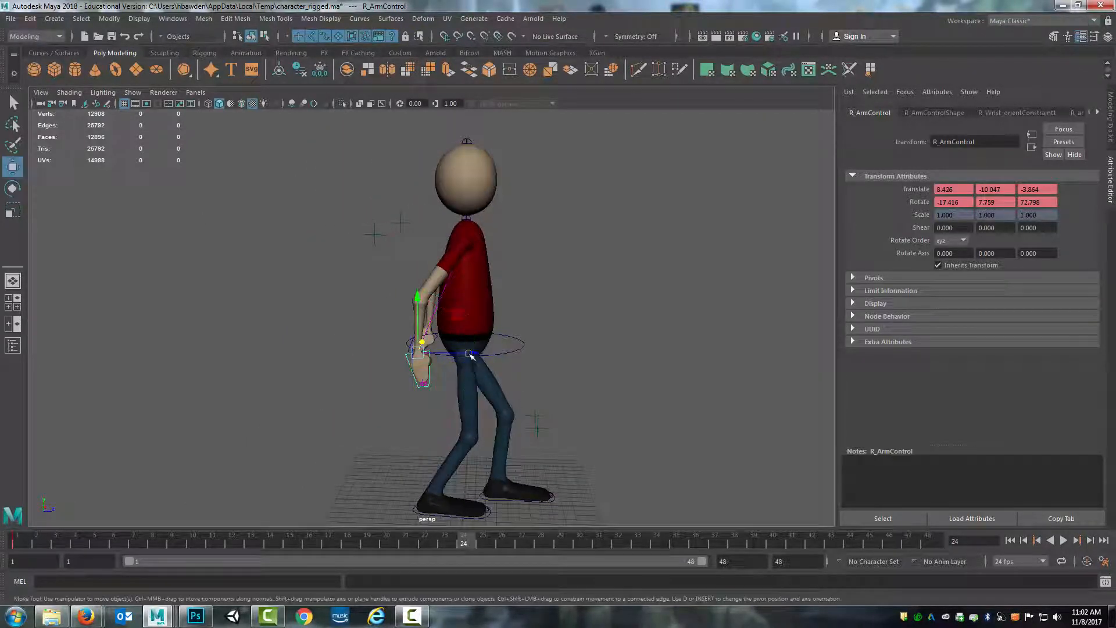
pyautogui.moveTo(475, 354); pyautogui.dragTo(587, 354)
pyautogui.press('e')
pyautogui.moveTo(562, 310); pyautogui.dragTo(557, 349)
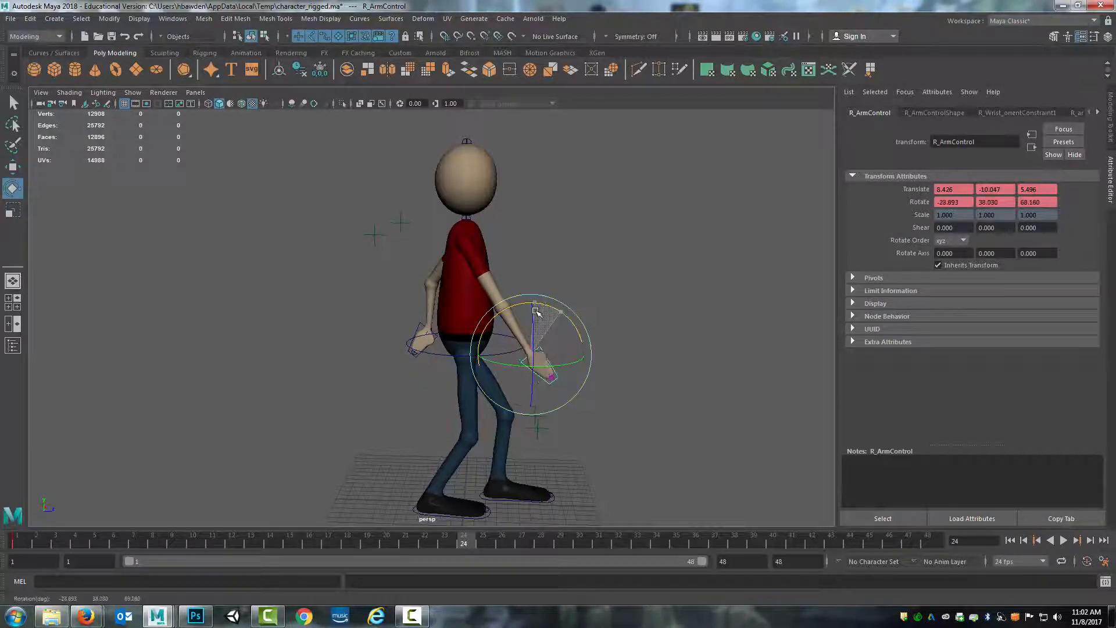
# Refine the right arm control to about -8.95 in Y and 4.36 in Z, rotated about -38.6, 52.5 and 61.2 degrees, and key frame 24.
pyautogui.press('w')
pyautogui.moveTo(535, 308)
pyautogui.mouseDown()
pyautogui.moveTo(531, 294)
pyautogui.moveTo(535, 306)
pyautogui.mouseUp()
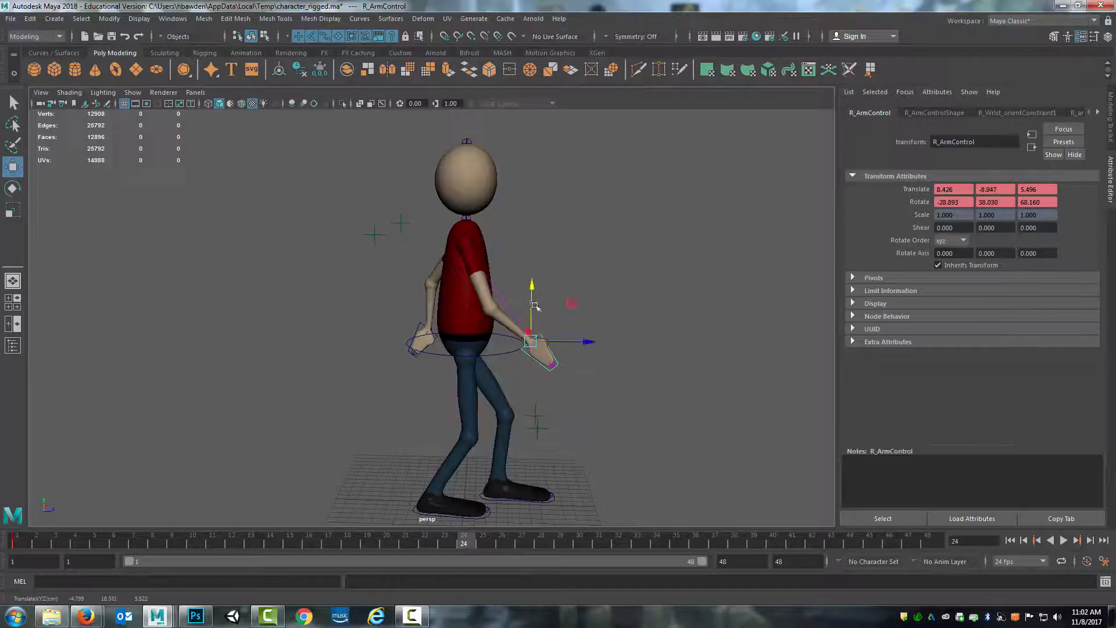
pyautogui.moveTo(588, 342); pyautogui.dragTo(567, 344)
pyautogui.press('e')
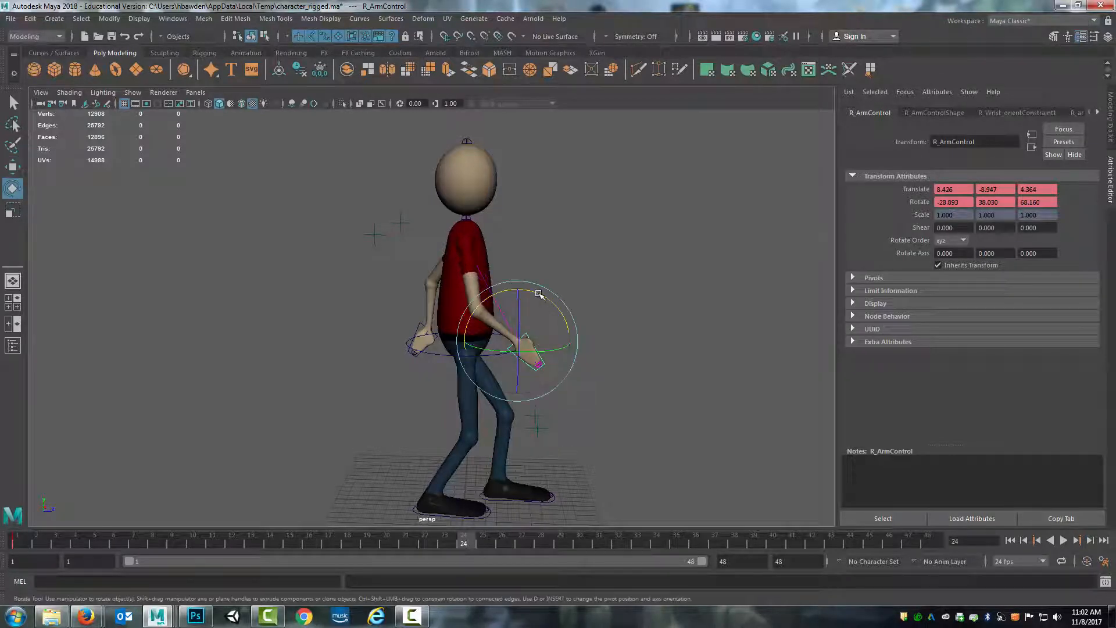
pyautogui.moveTo(536, 298); pyautogui.dragTo(525, 294)
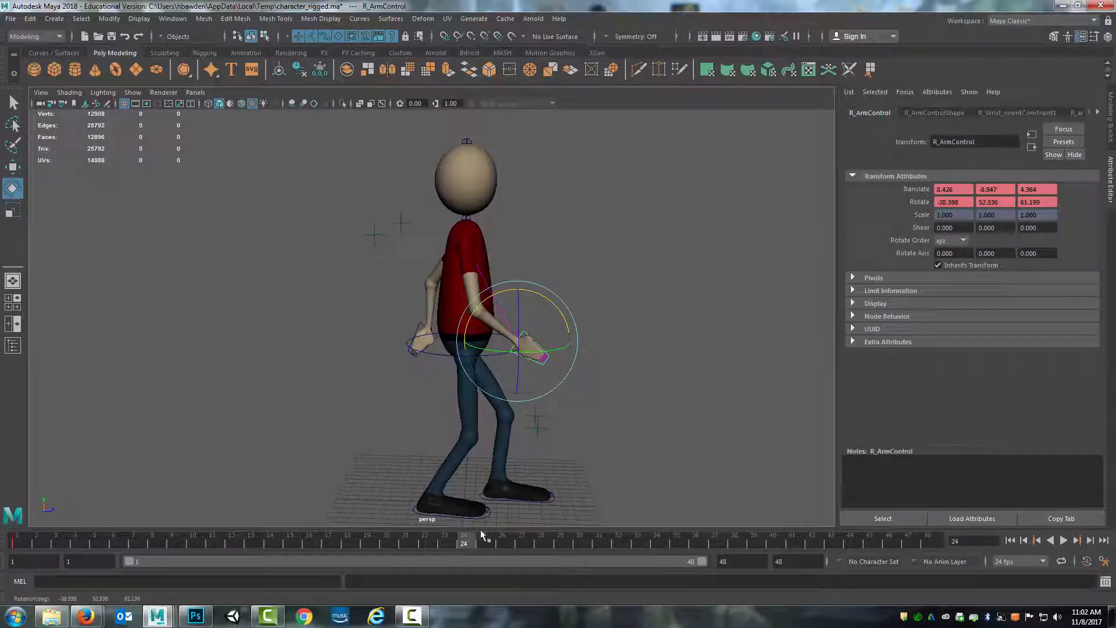
pyautogui.press('s')
# Copy the right arm control's frame 1 key and paste it at frame 48.
pyautogui.click(16, 544)
pyautogui.rightClick(16, 543)
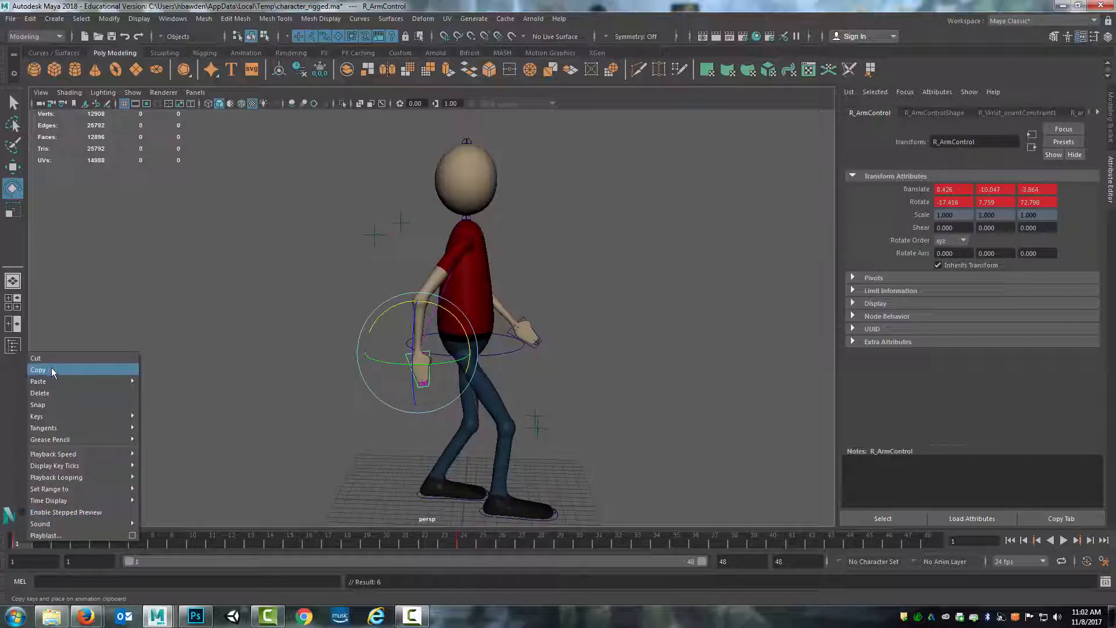
pyautogui.click(51, 370)
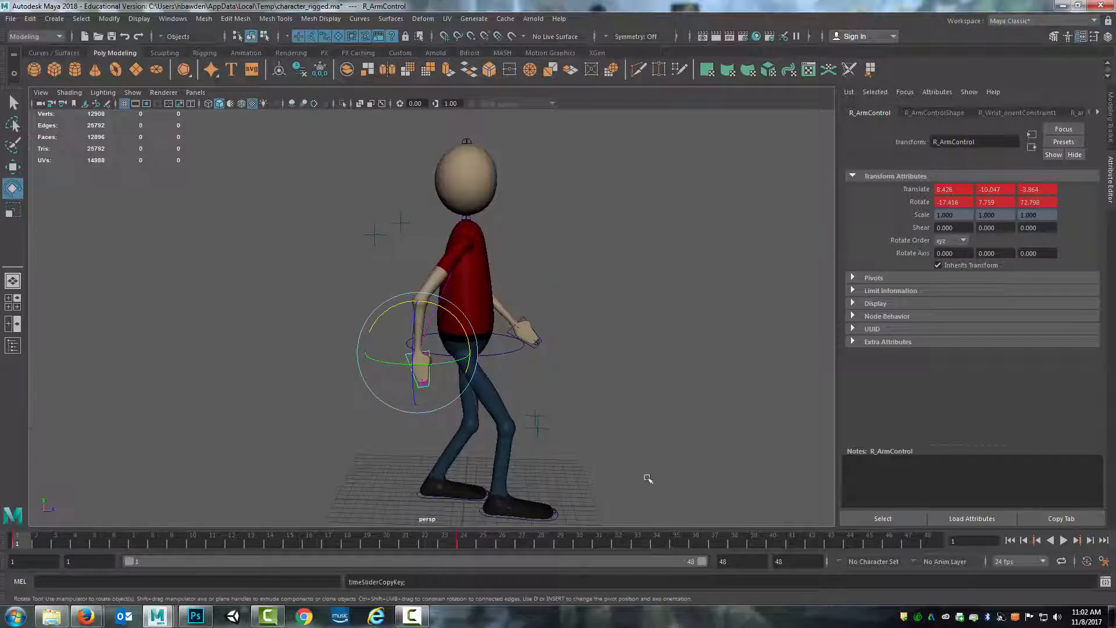
pyautogui.click(927, 541)
pyautogui.rightClick(928, 541)
pyautogui.moveTo(959, 382)
pyautogui.click(861, 379)
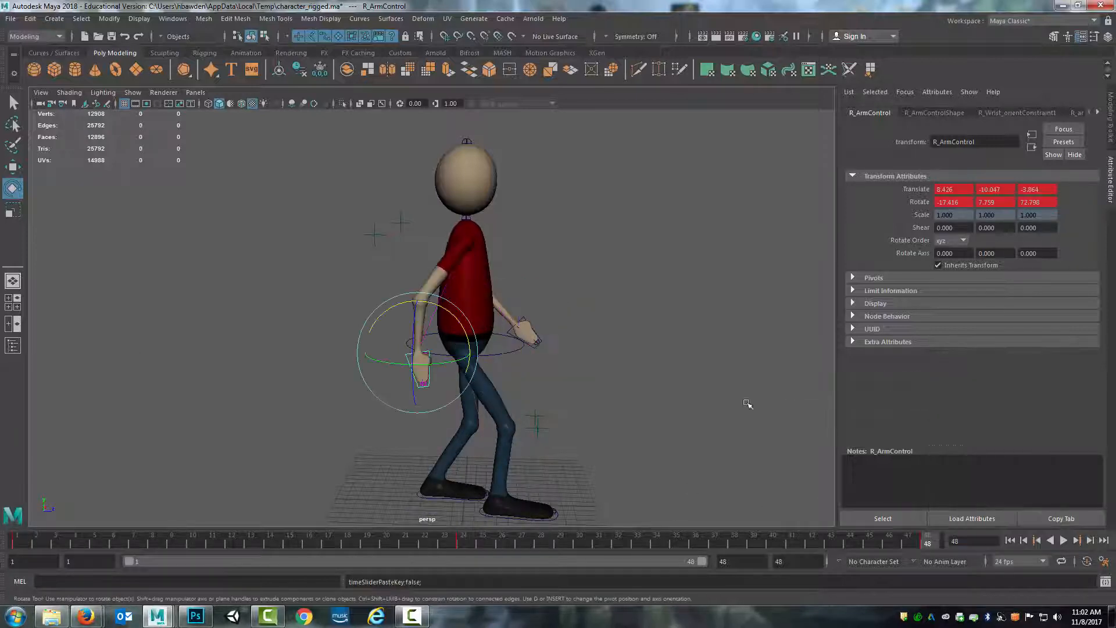
# Play back the walk cycle from a front three-quarter view to check both arm swings, and stop it.
pyautogui.keyDown('alt'); pyautogui.moveTo(518, 431); pyautogui.dragTo(369, 441); pyautogui.keyUp('alt')
pyautogui.keyDown('alt'); pyautogui.moveTo(369, 441); pyautogui.dragTo(661, 394, button='right'); pyautogui.keyUp('alt')
pyautogui.keyDown('alt'); pyautogui.moveTo(661, 393); pyautogui.dragTo(563, 417); pyautogui.keyUp('alt')
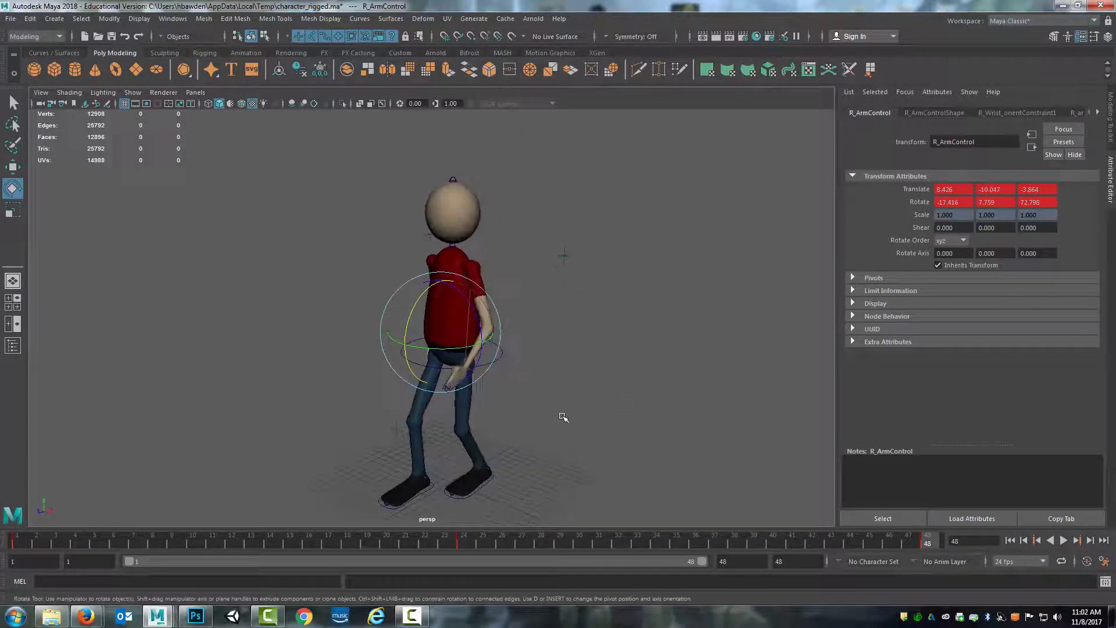
pyautogui.click(1064, 541)
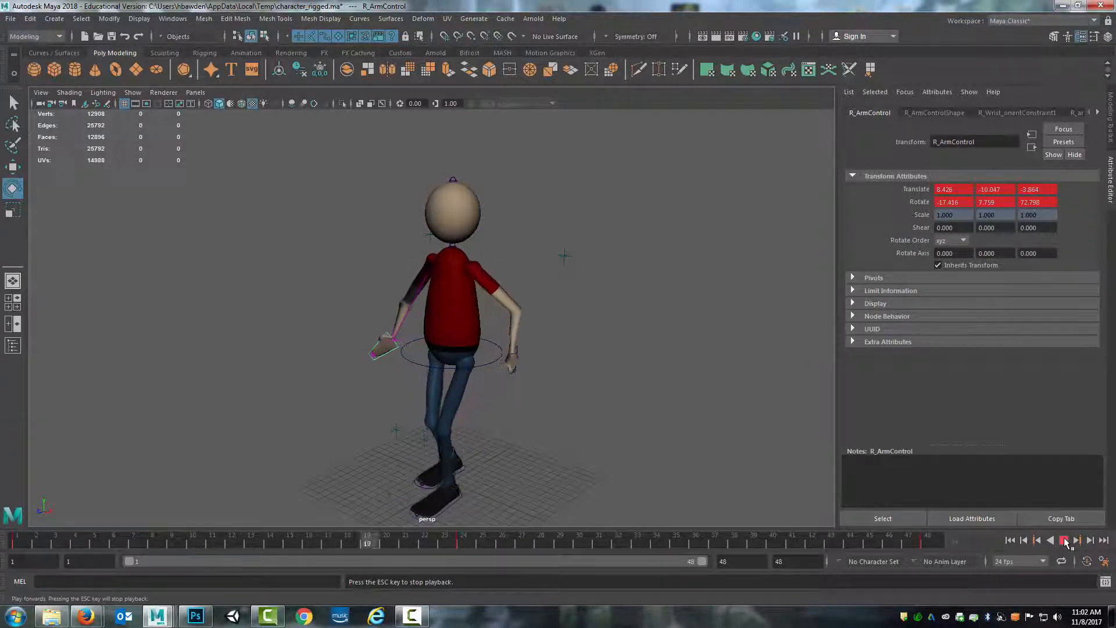
pyautogui.click(1064, 541)
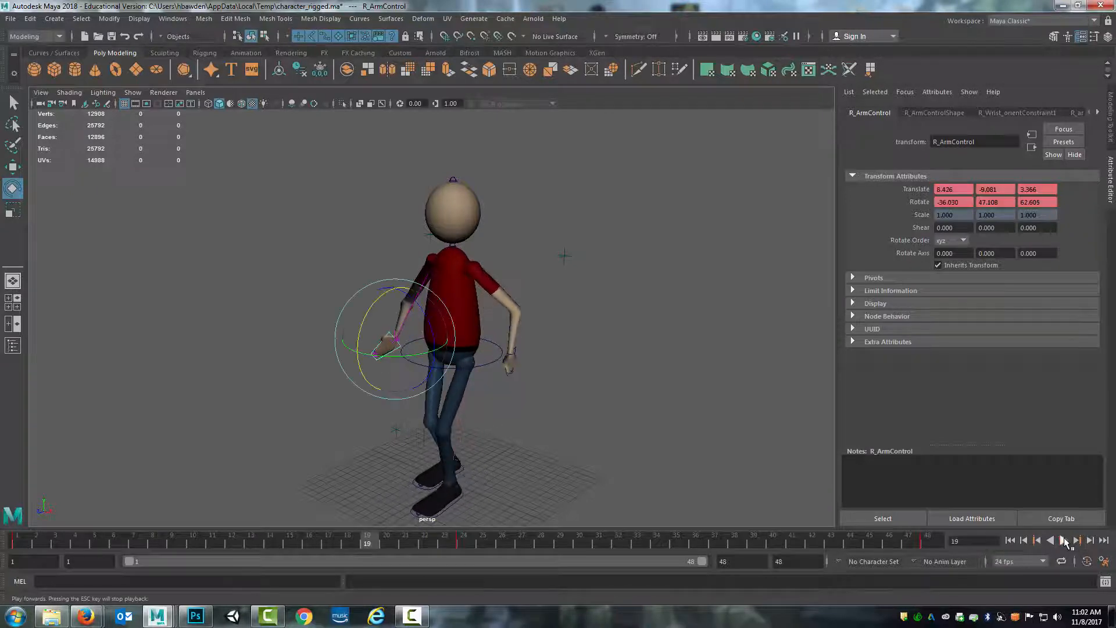
# At frame 1, set the left foot control's Foot Roll to 4 and key it.
pyautogui.keyDown('alt'); pyautogui.moveTo(642, 448); pyautogui.dragTo(667, 426, button='middle'); pyautogui.keyUp('alt')
pyautogui.scroll(3, 667, 426)
pyautogui.keyDown('alt'); pyautogui.moveTo(667, 426); pyautogui.dragTo(542, 468); pyautogui.keyUp('alt')
pyautogui.click(494, 438)
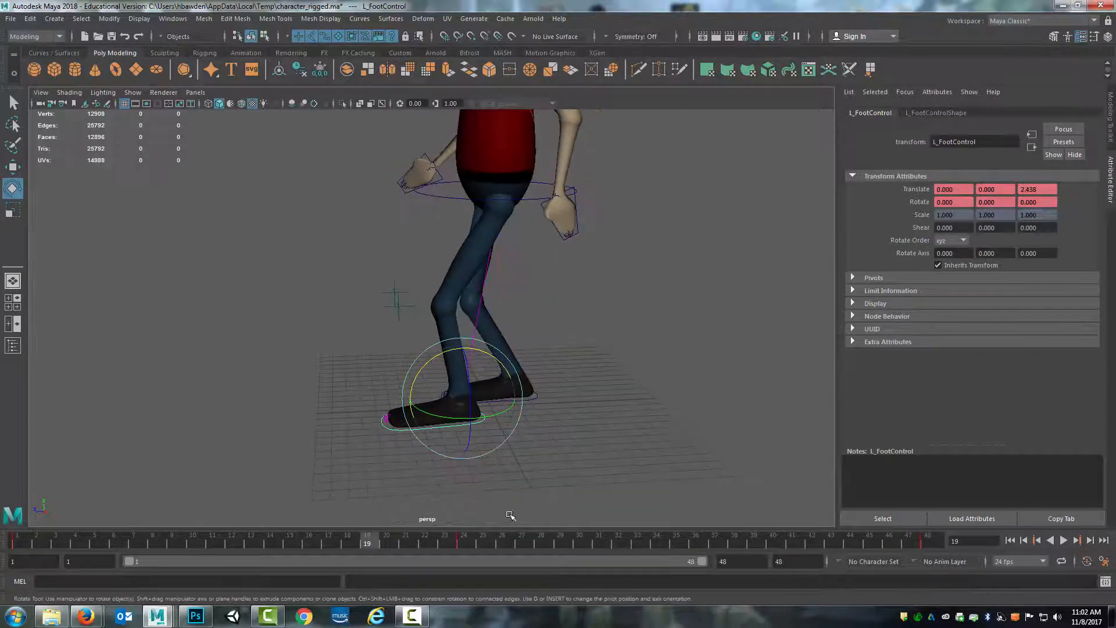
pyautogui.moveTo(313, 540); pyautogui.dragTo(19, 551)
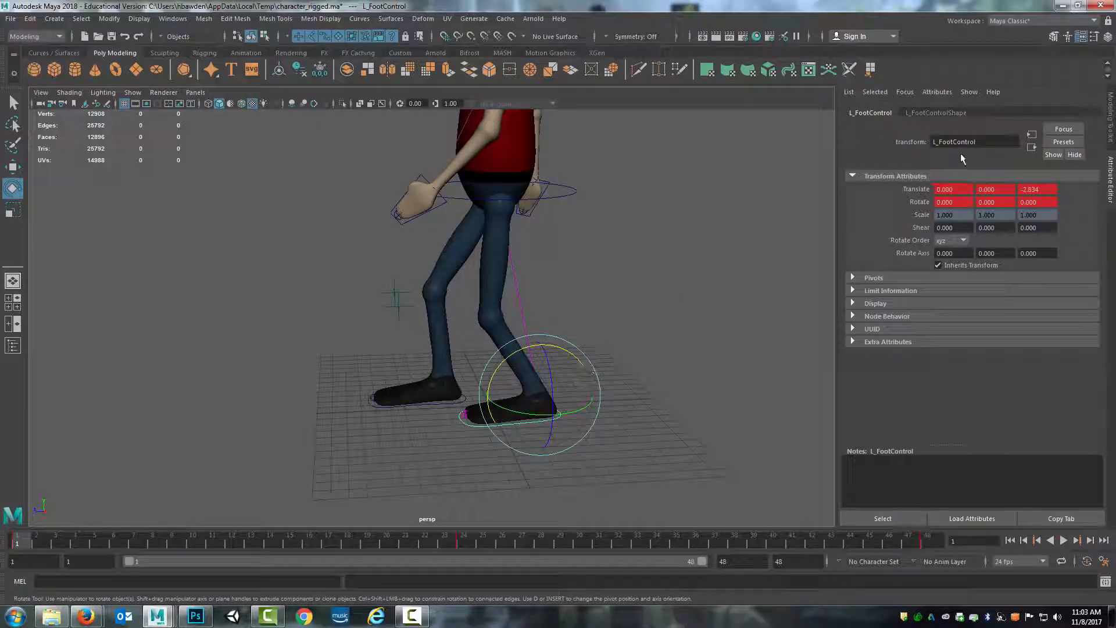
pyautogui.click(936, 112)
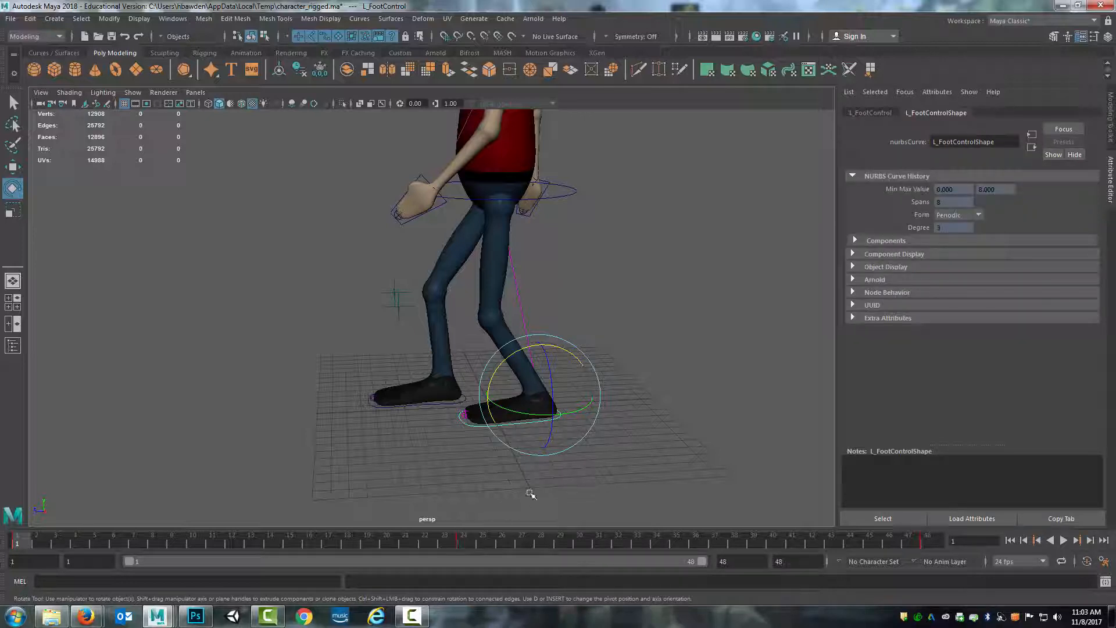
pyautogui.click(874, 113)
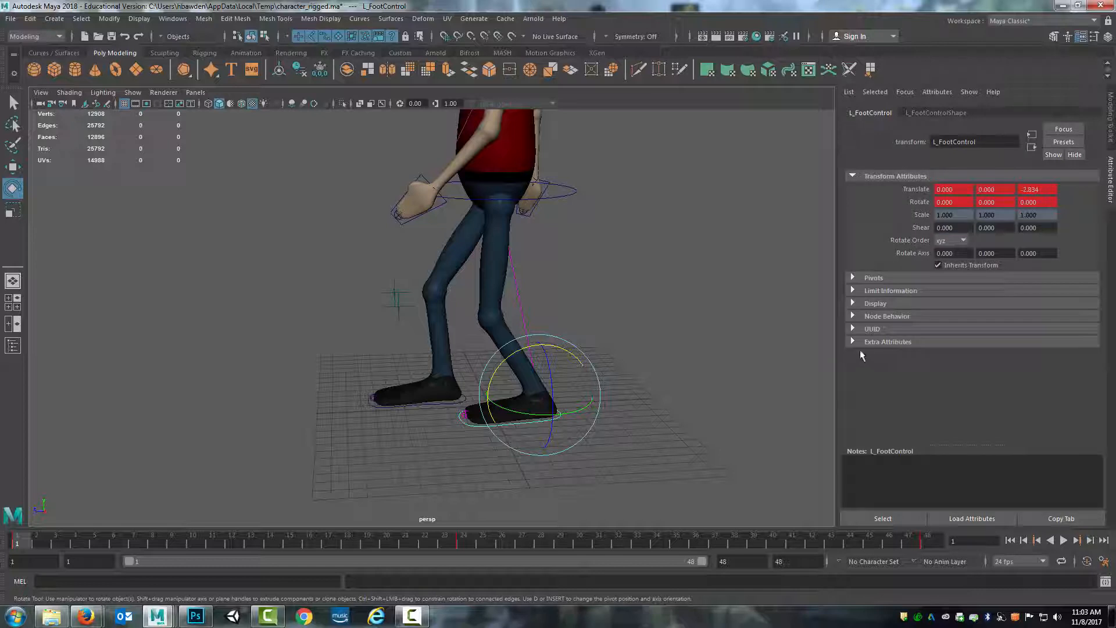
pyautogui.moveTo(1036, 354); pyautogui.dragTo(1058, 353)
pyautogui.click(963, 356)
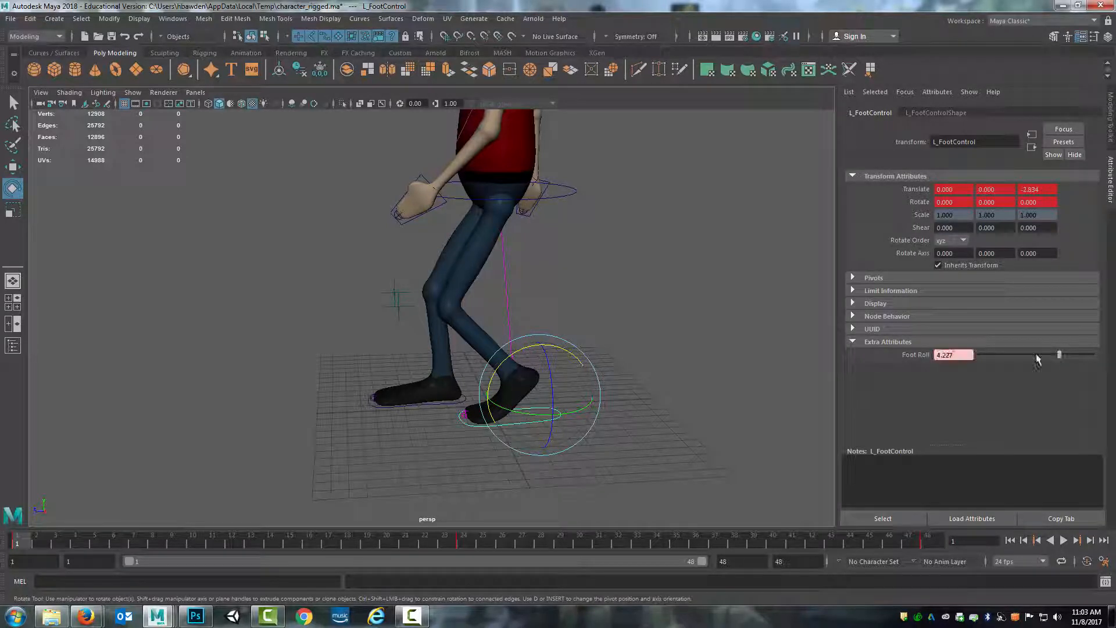
pyautogui.write('4')
pyautogui.press('Return')
pyautogui.click(421, 459)
pyautogui.click(524, 426)
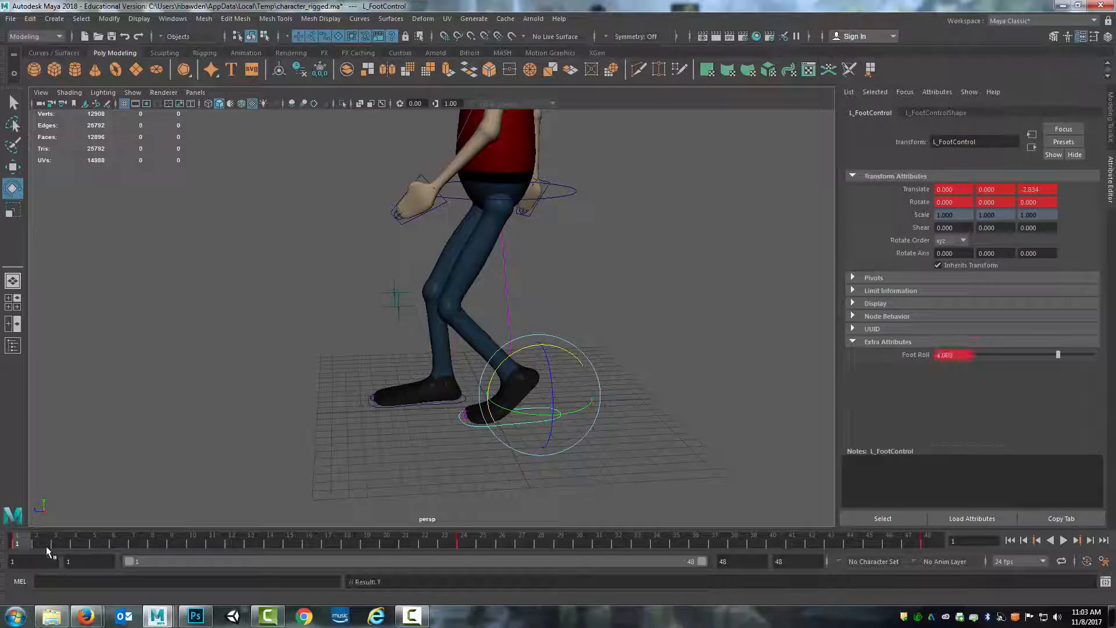
# Copy the left foot control's frame 1 key and key the flat foot with zero Foot Roll at frame 43.
pyautogui.rightClick(26, 543)
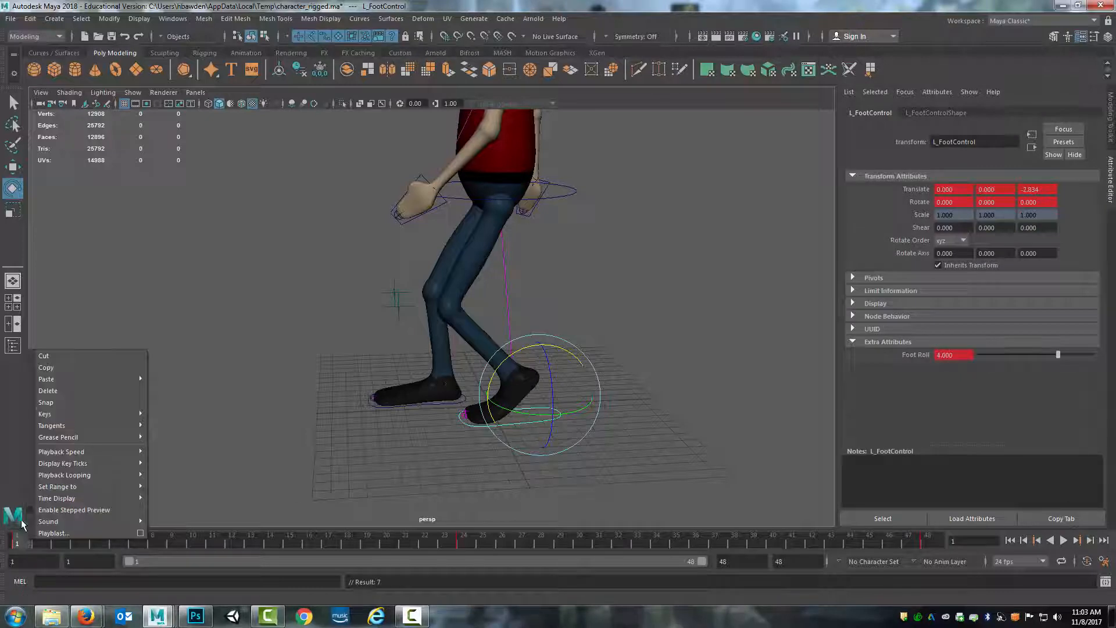
pyautogui.click(51, 370)
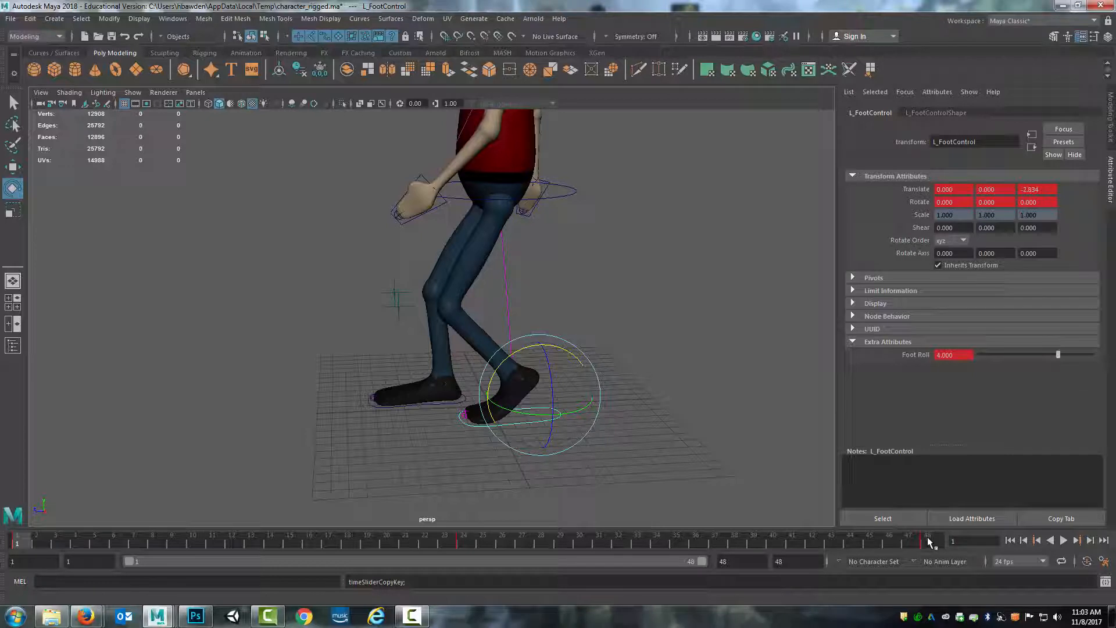
pyautogui.hotkey('alt', 'v')
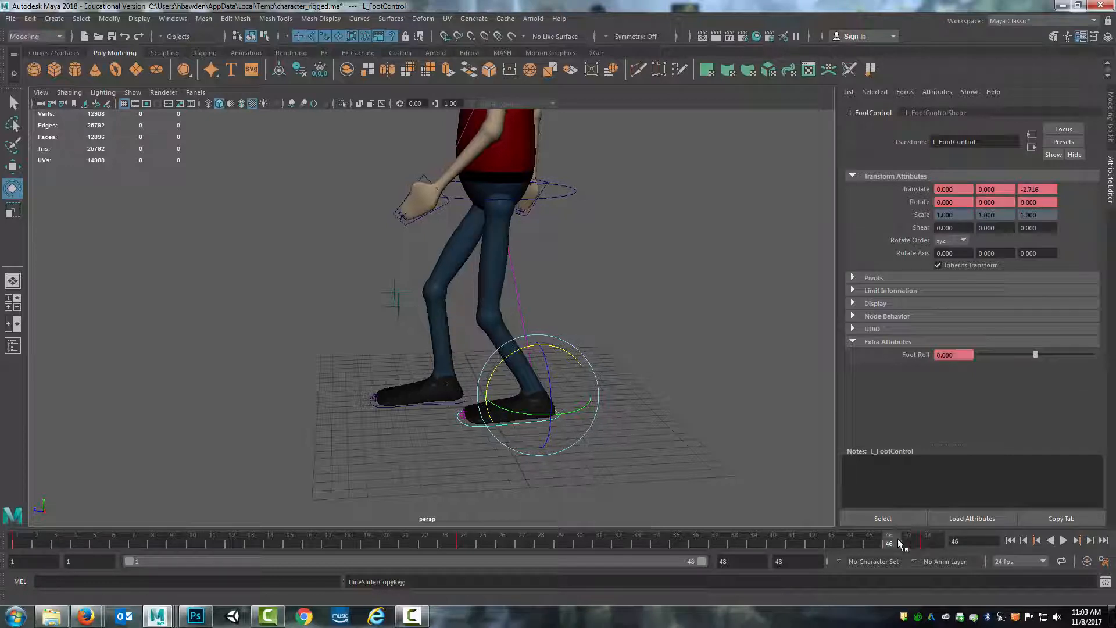
pyautogui.click(843, 543)
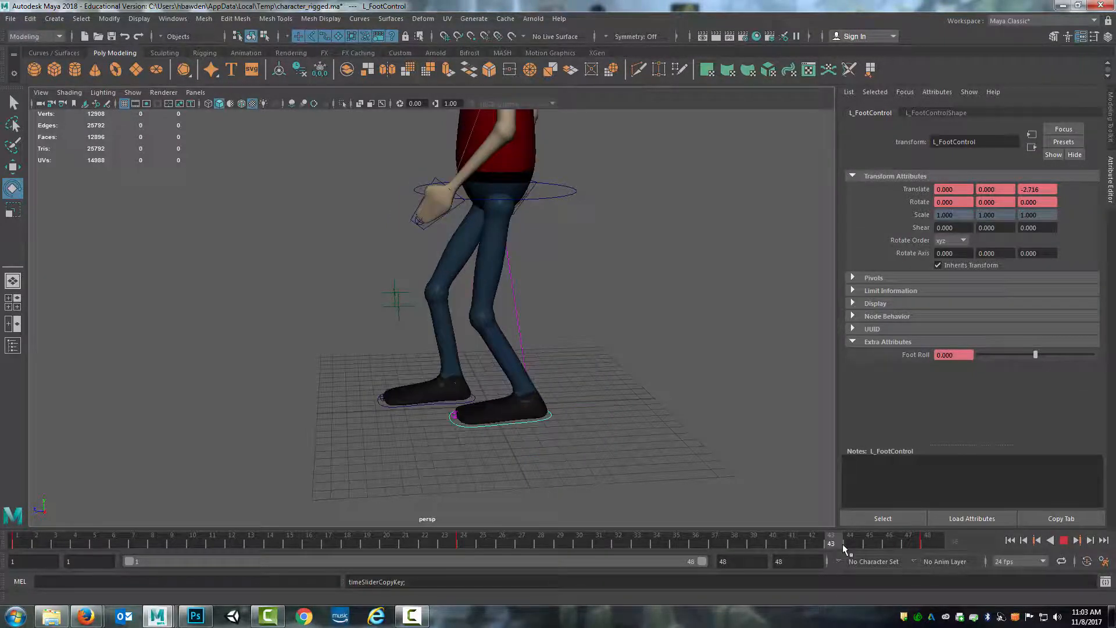
pyautogui.press('s')
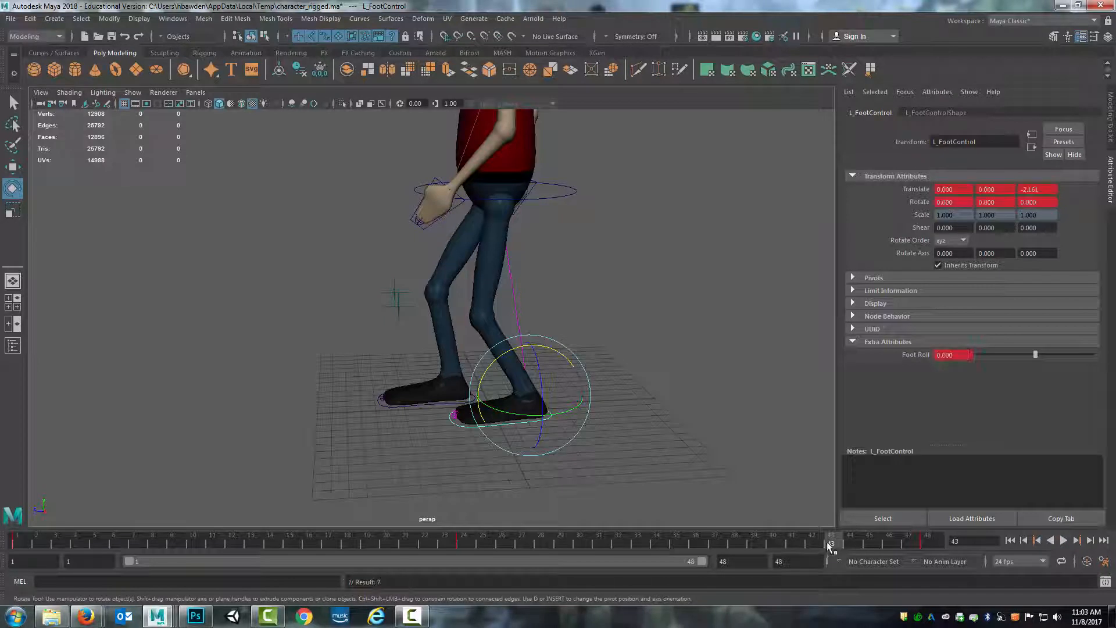
# Paste the copied left foot key at frame 48.
pyautogui.click(935, 542)
pyautogui.rightClick(936, 539)
pyautogui.moveTo(963, 379)
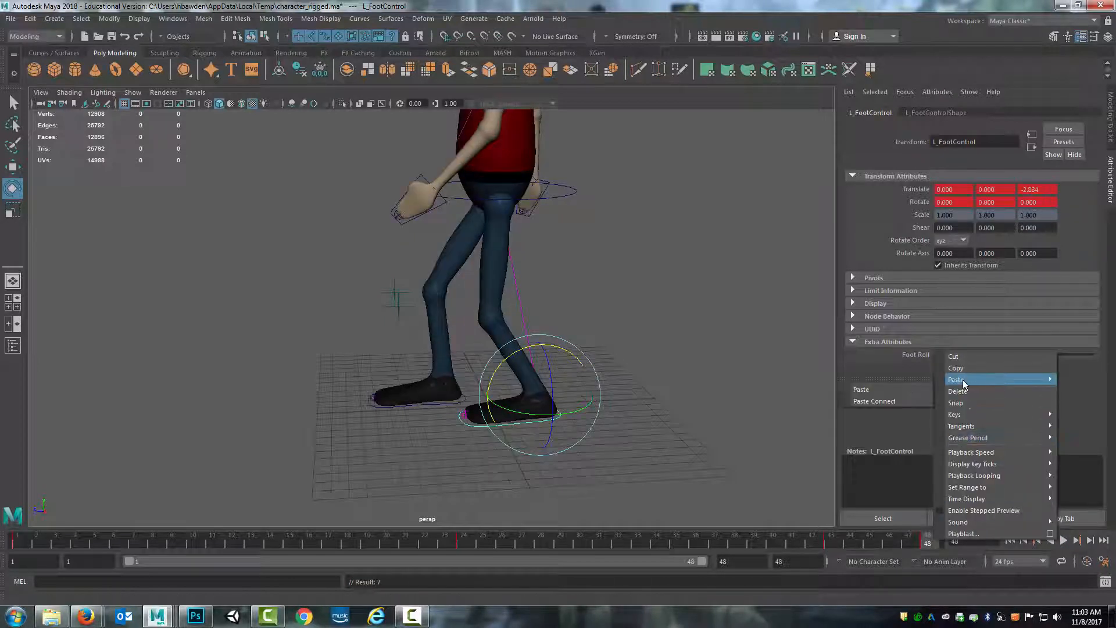
pyautogui.click(909, 388)
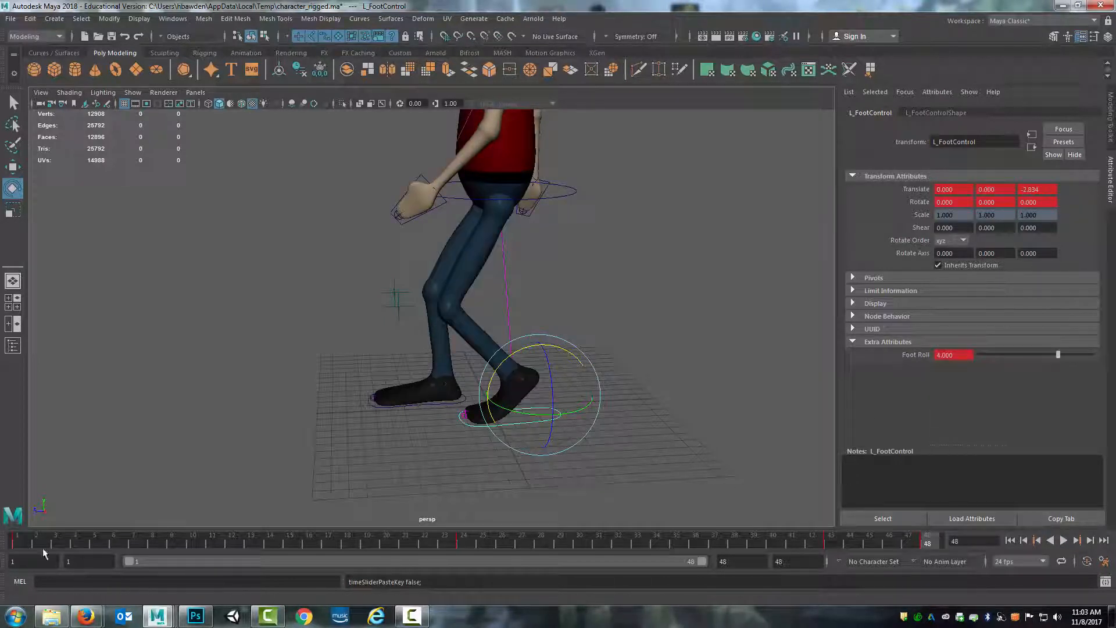
# At frame 9, raise the left foot control to about 2.69 in Y, reduce its Foot Roll to about 1.65, and key it.
pyautogui.moveTo(38, 544); pyautogui.dragTo(177, 561)
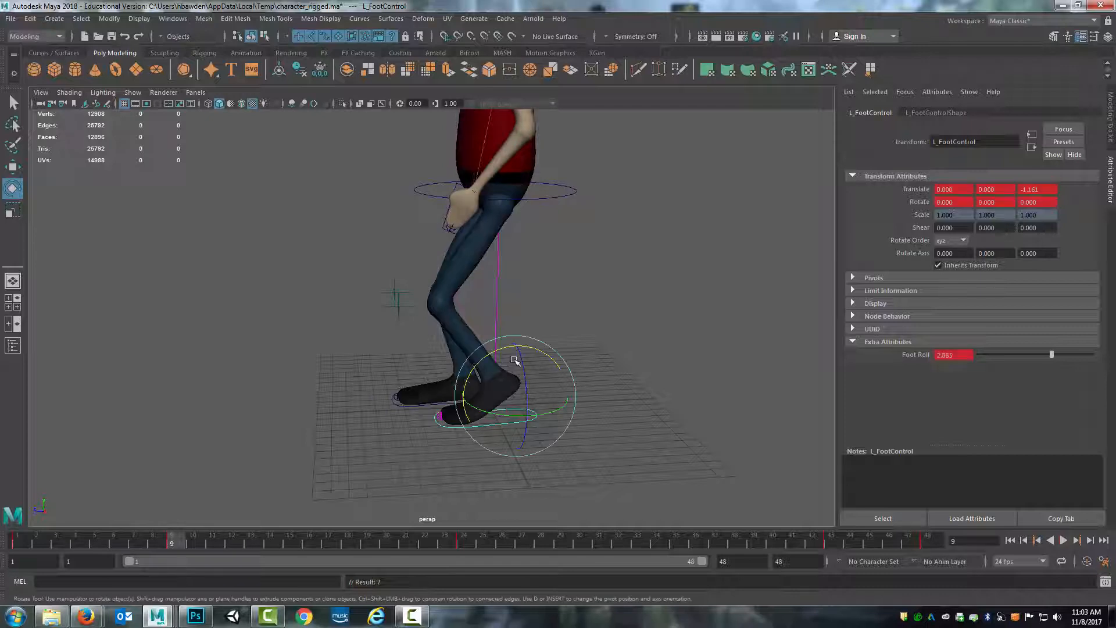
pyautogui.press('w')
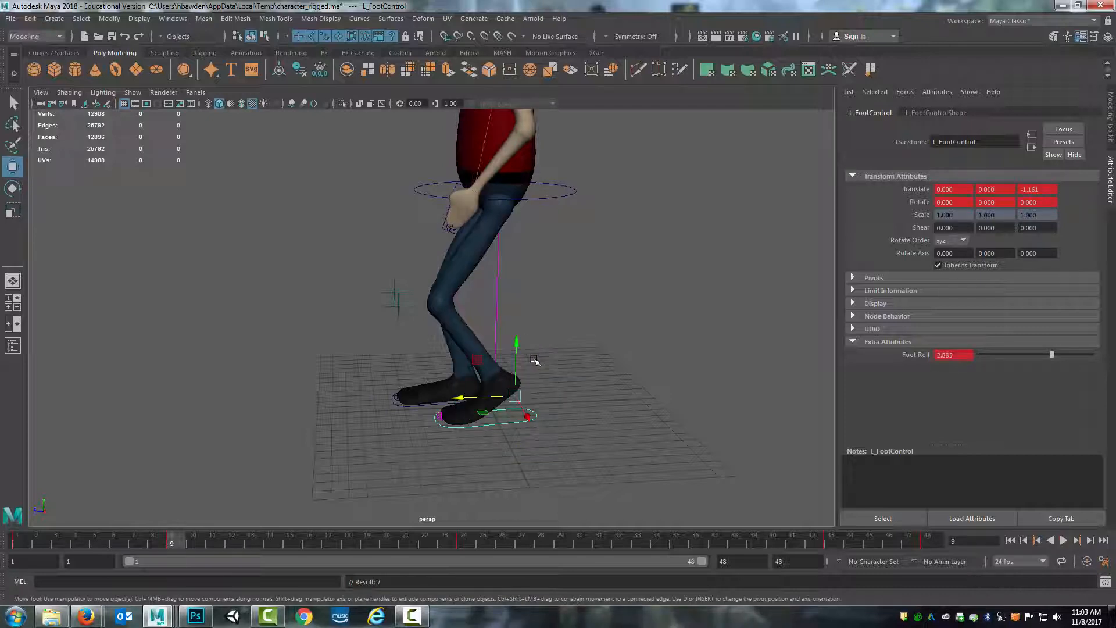
pyautogui.moveTo(517, 351); pyautogui.dragTo(516, 314)
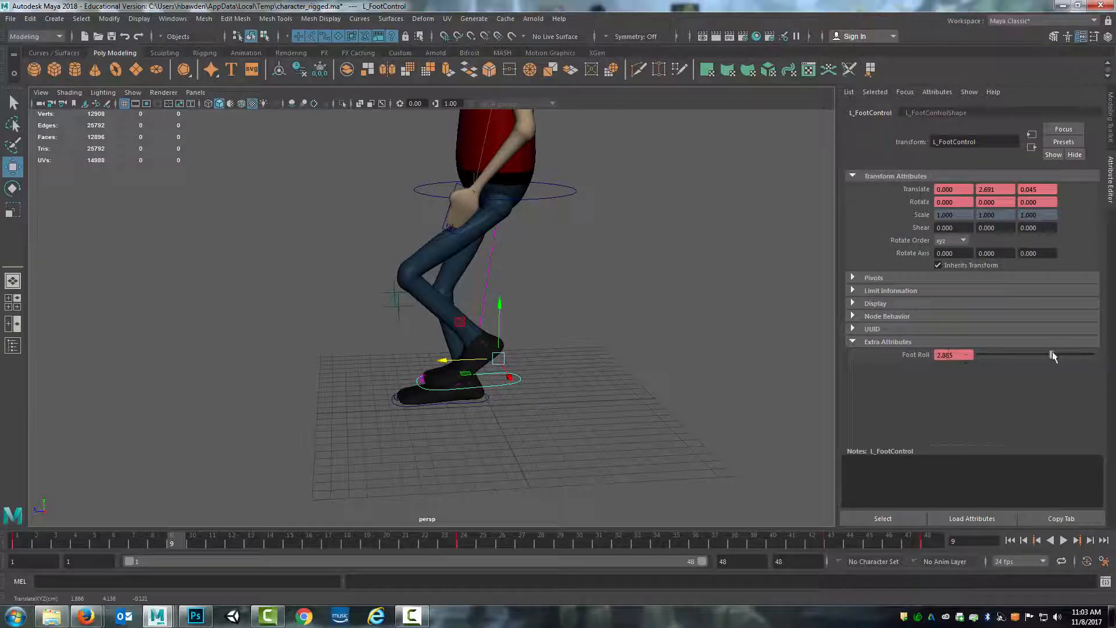
pyautogui.moveTo(1055, 351)
pyautogui.mouseDown()
pyautogui.moveTo(1022, 358)
pyautogui.moveTo(1058, 359)
pyautogui.moveTo(1044, 359)
pyautogui.mouseUp()
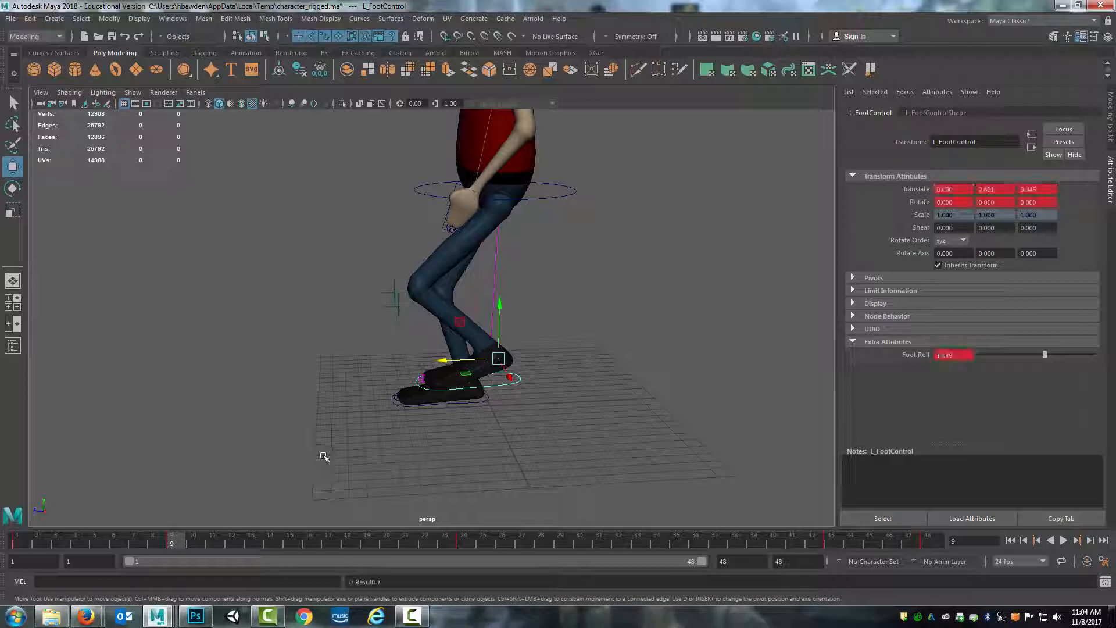
# At frame 20, move the left foot control to about 1.63 in Y and 3.70 in Z with Foot Roll about -3.3, and key it.
pyautogui.hotkey('alt', 'v')
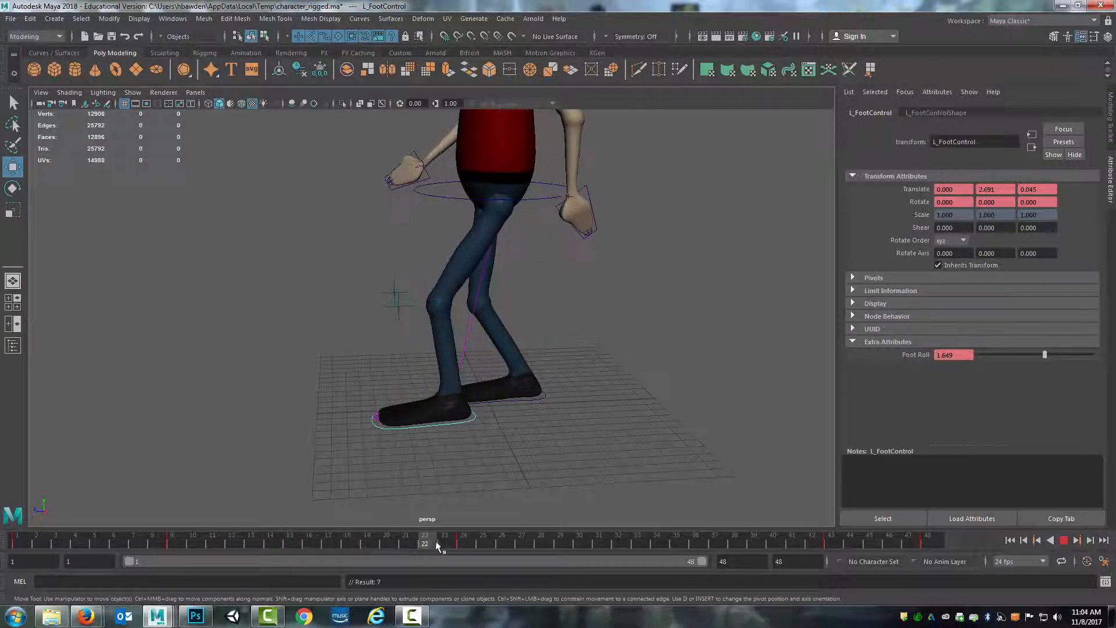
pyautogui.moveTo(406, 546)
pyautogui.mouseDown()
pyautogui.moveTo(145, 544)
pyautogui.moveTo(387, 545)
pyautogui.mouseUp()
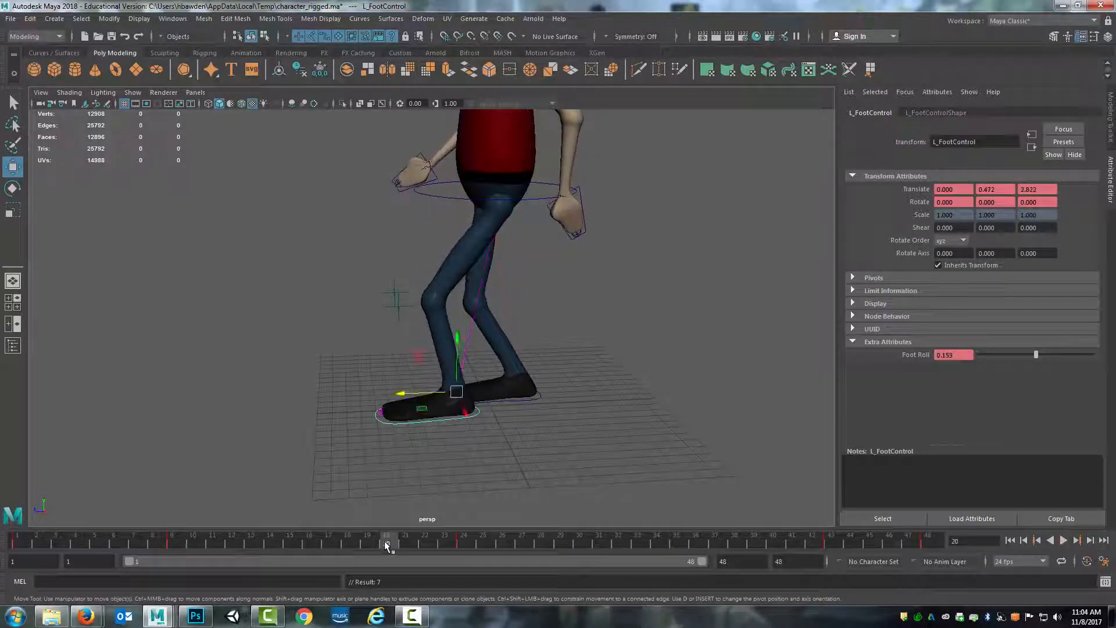
pyautogui.moveTo(456, 341); pyautogui.dragTo(456, 325)
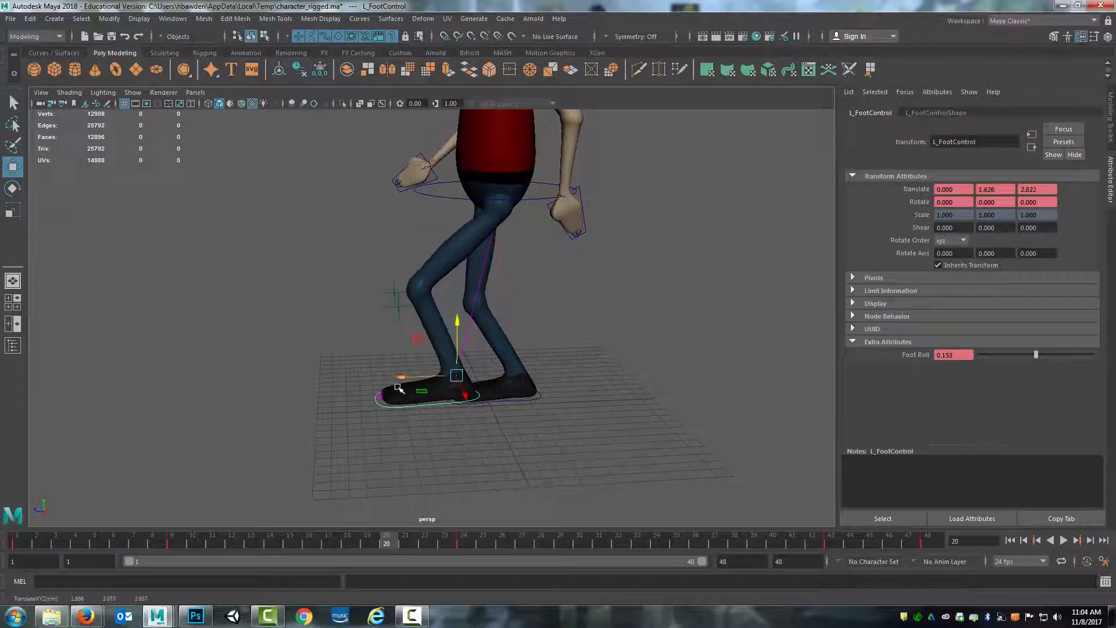
pyautogui.moveTo(400, 379); pyautogui.dragTo(390, 380)
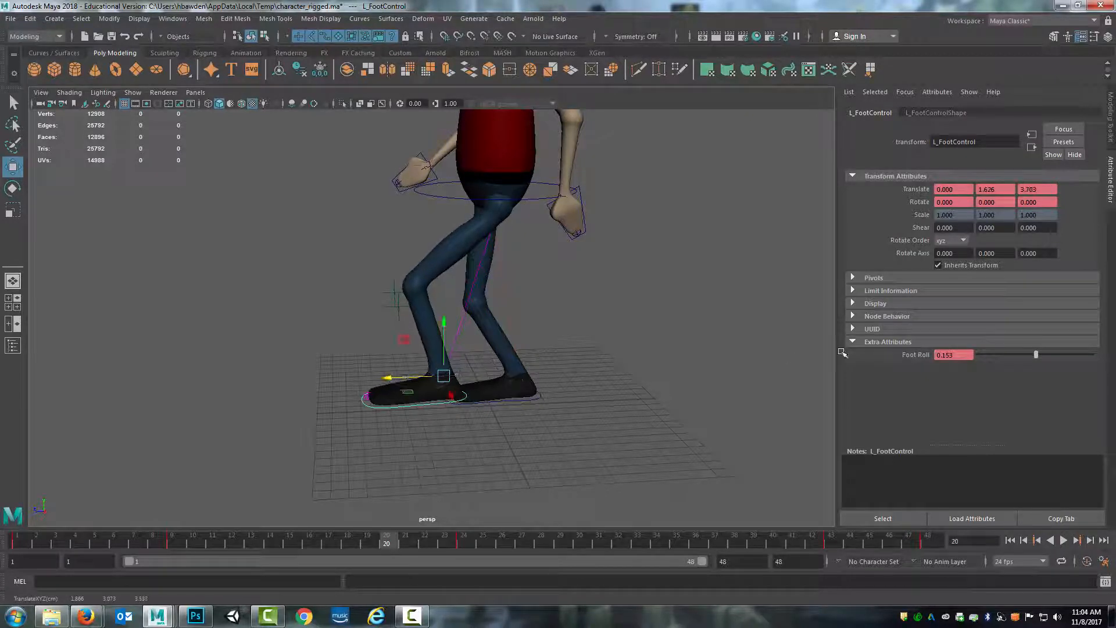
pyautogui.moveTo(1035, 357); pyautogui.dragTo(1016, 356)
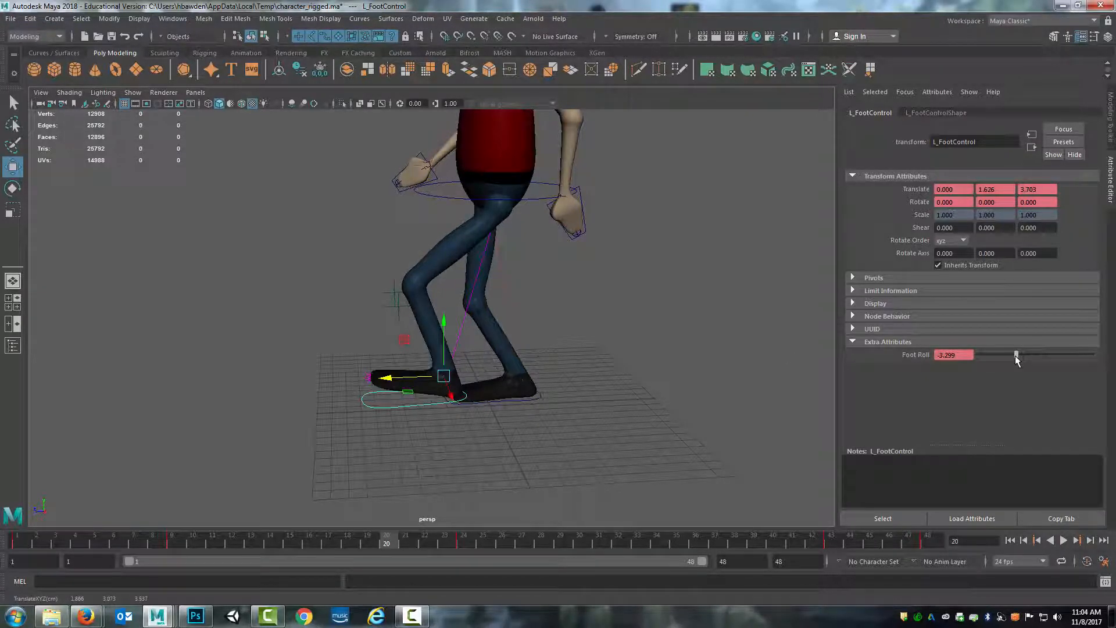
pyautogui.press('s')
# Key the left foot control's Foot Roll at about -2.06 on frame 24 and at 0 on frame 27.
pyautogui.moveTo(23, 544); pyautogui.dragTo(466, 544)
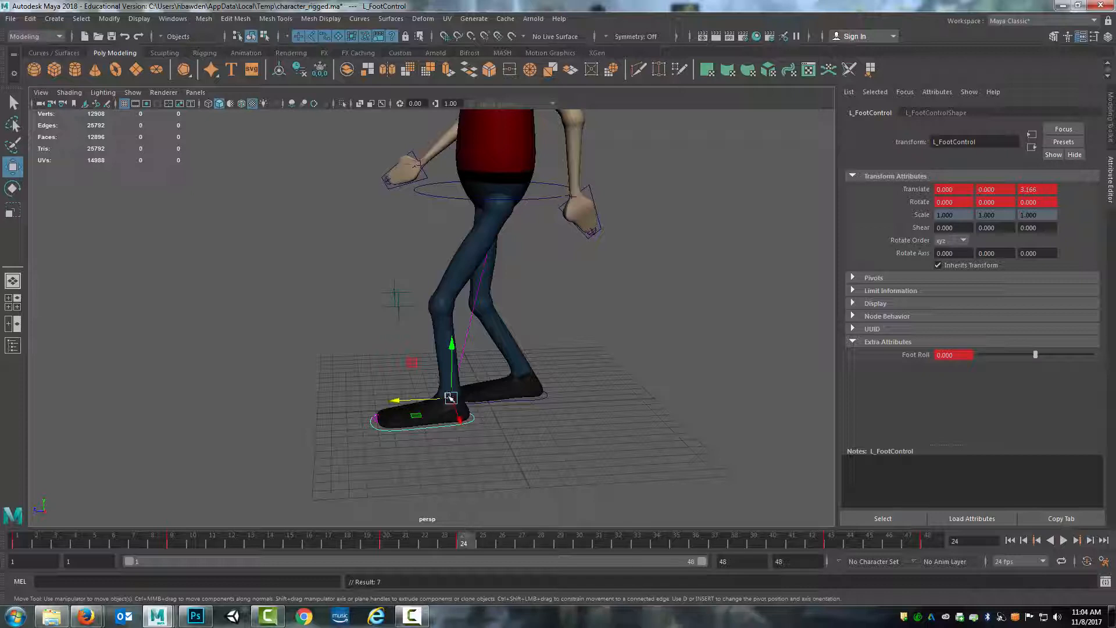
pyautogui.moveTo(1036, 354); pyautogui.dragTo(1024, 361)
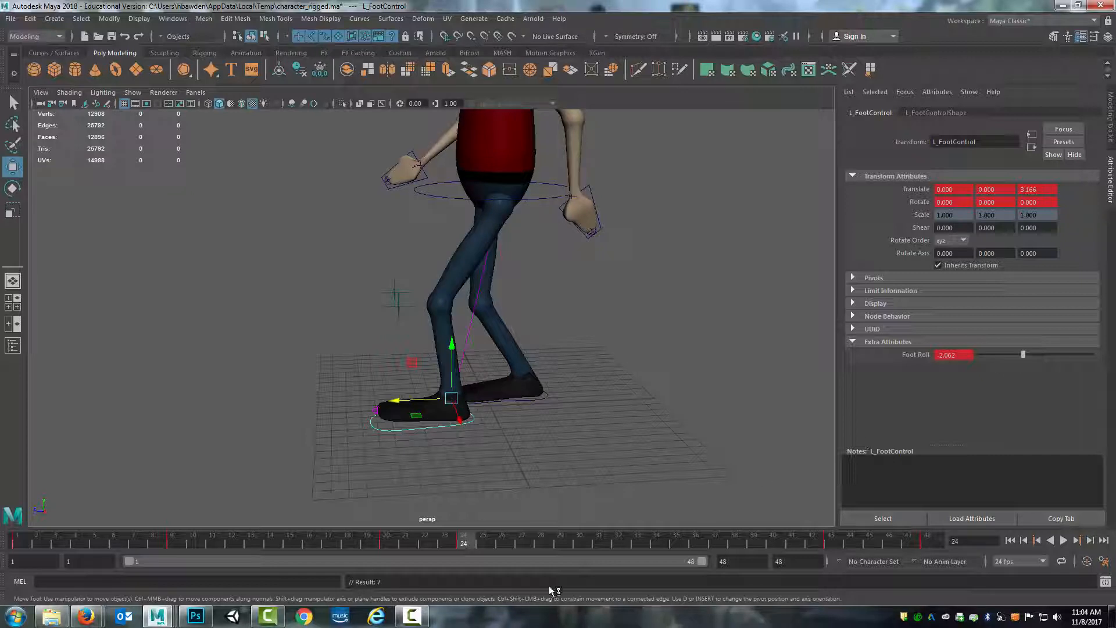
pyautogui.click(523, 546)
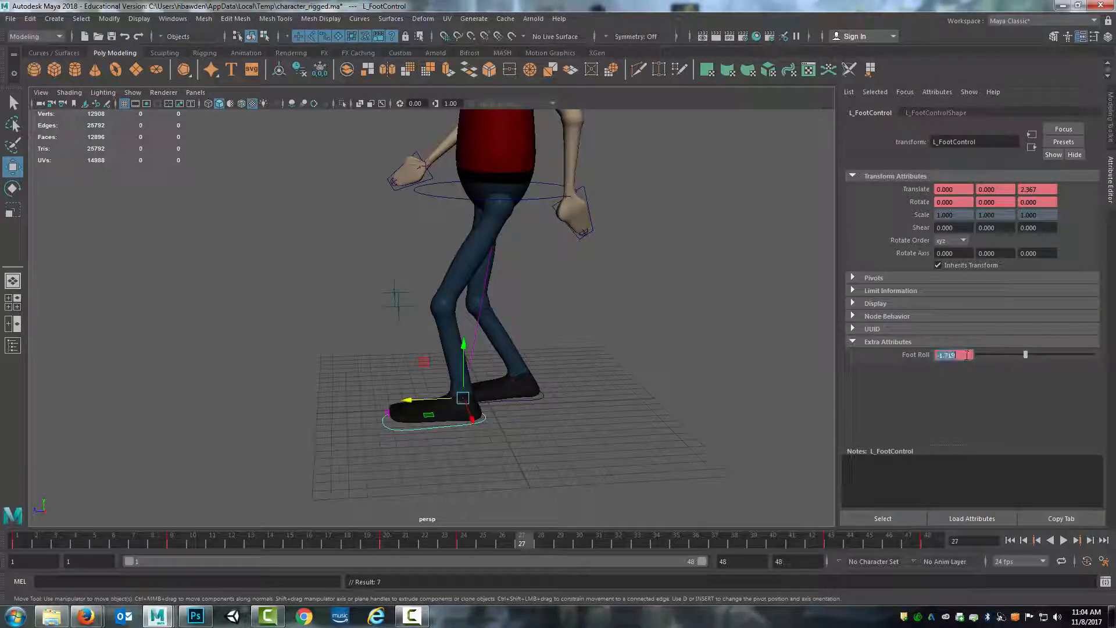
pyautogui.write('0')
pyautogui.press('Return')
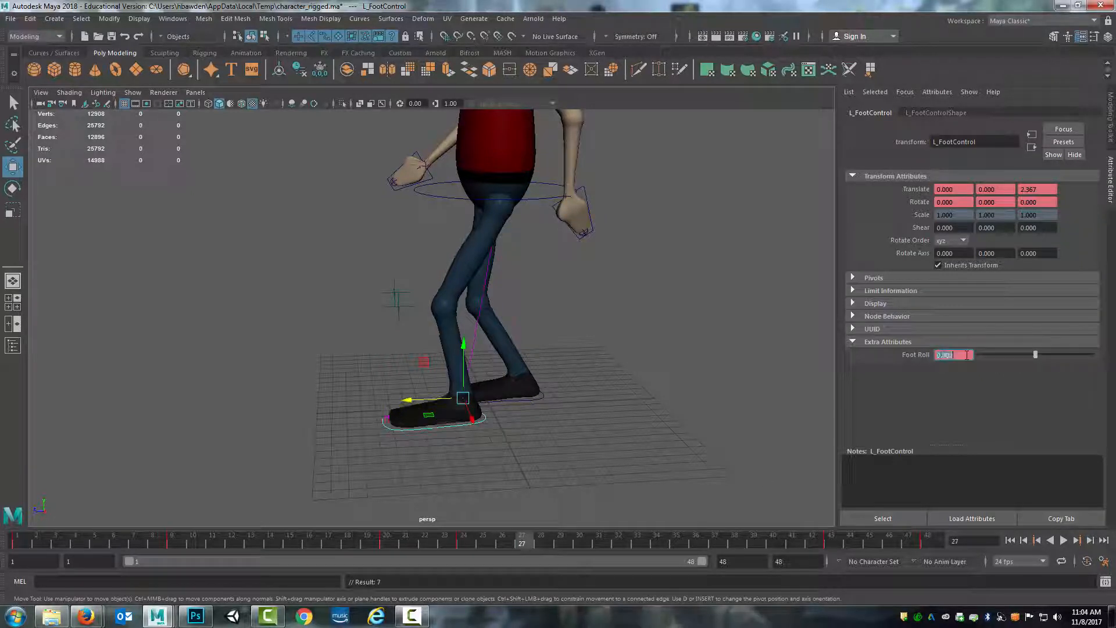
pyautogui.click(524, 544)
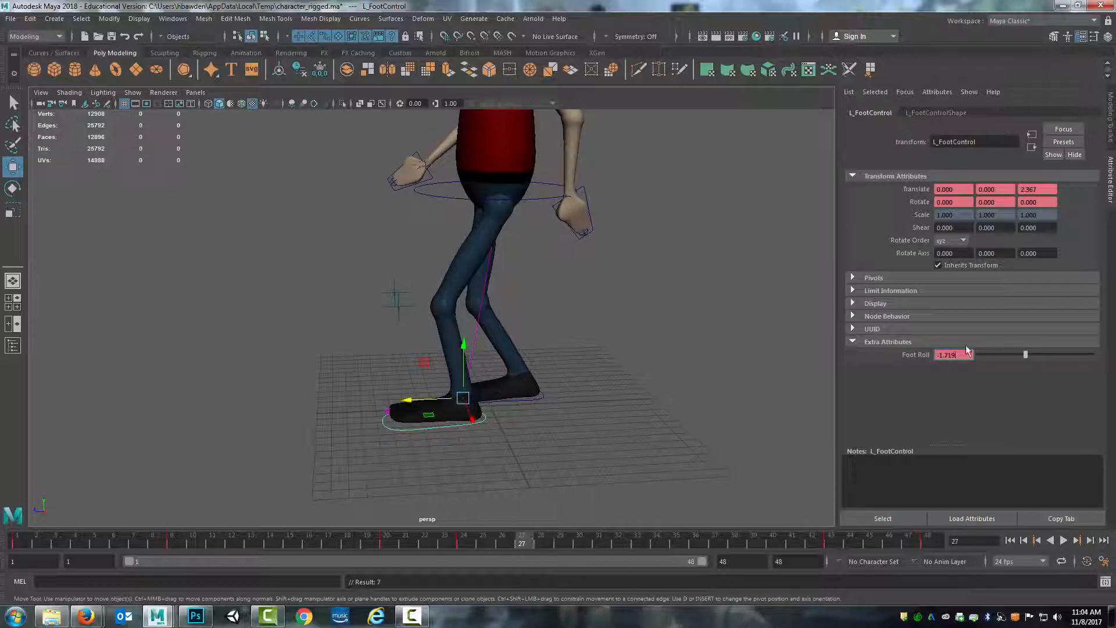
pyautogui.write('0')
pyautogui.press('Return')
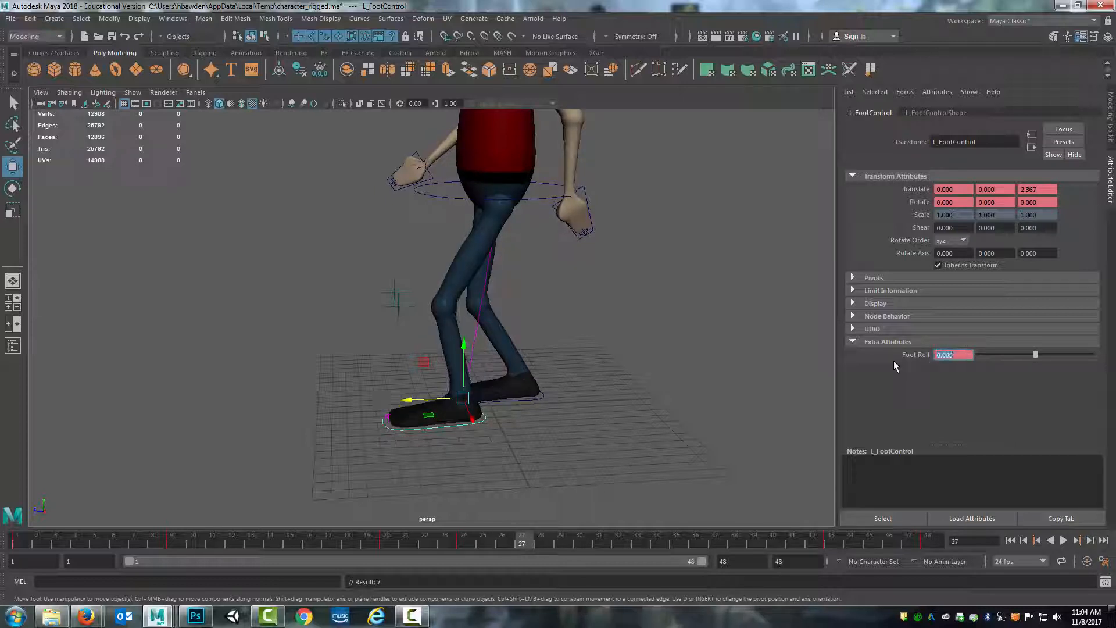
pyautogui.press('s')
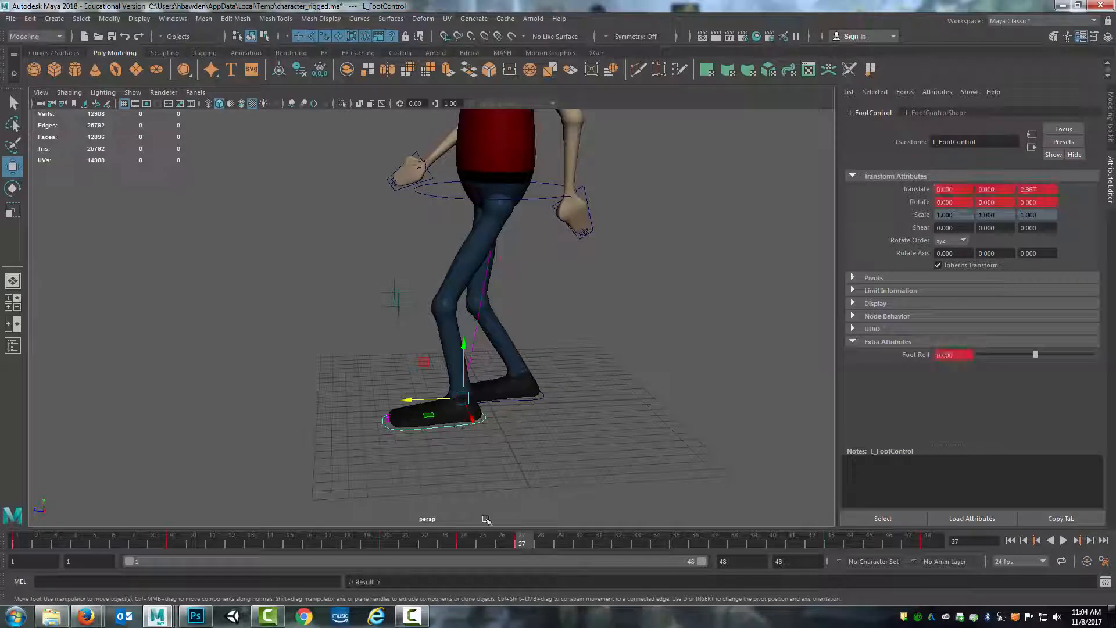
# Play back the walk cycle from a three-quarter view to check the left foot's lift and roll, and stop it.
pyautogui.hotkey('alt', 'v')
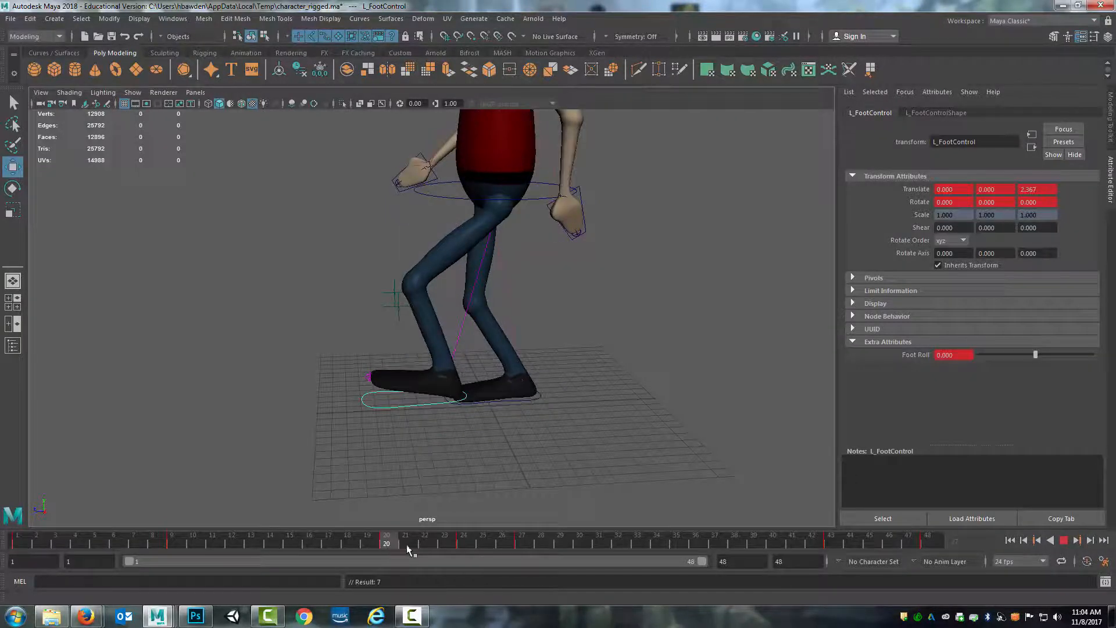
pyautogui.moveTo(441, 545); pyautogui.dragTo(928, 543)
pyautogui.click(1063, 540)
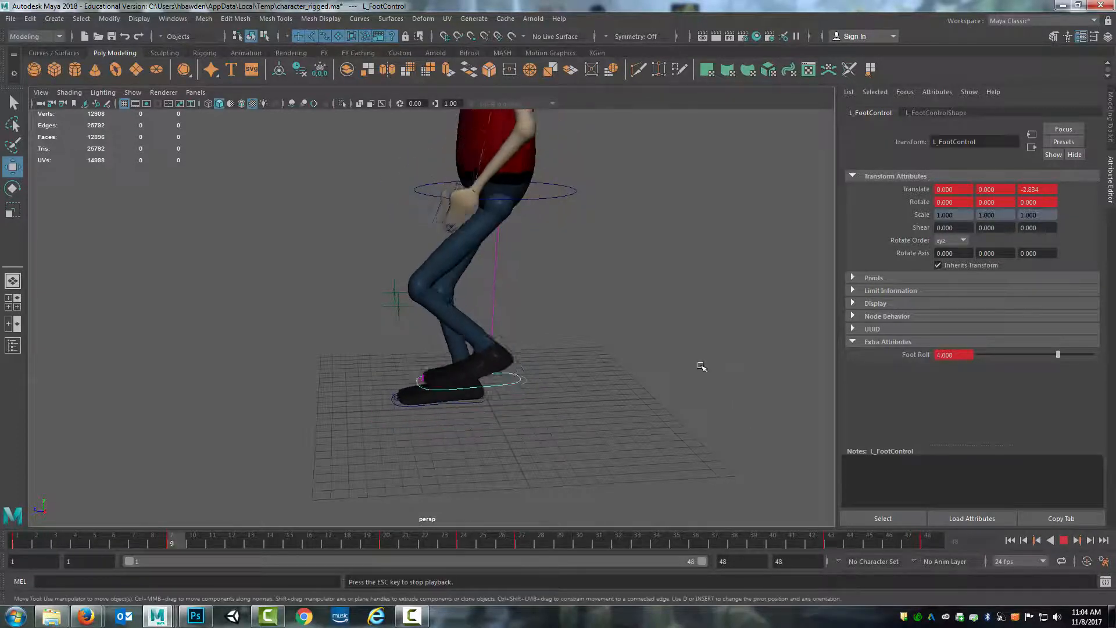
pyautogui.keyDown('alt'); pyautogui.moveTo(680, 356); pyautogui.dragTo(549, 447); pyautogui.keyUp('alt')
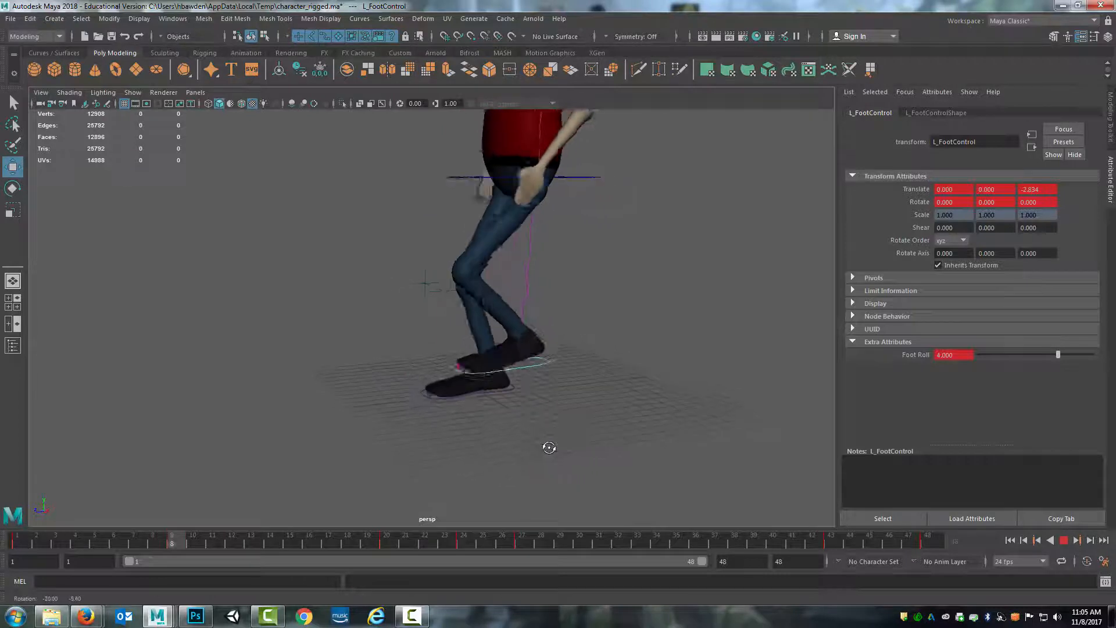
pyautogui.keyDown('alt'); pyautogui.moveTo(593, 386); pyautogui.dragTo(568, 418, button='middle'); pyautogui.keyUp('alt')
pyautogui.keyDown('alt'); pyautogui.moveTo(568, 418); pyautogui.dragTo(579, 412); pyautogui.keyUp('alt')
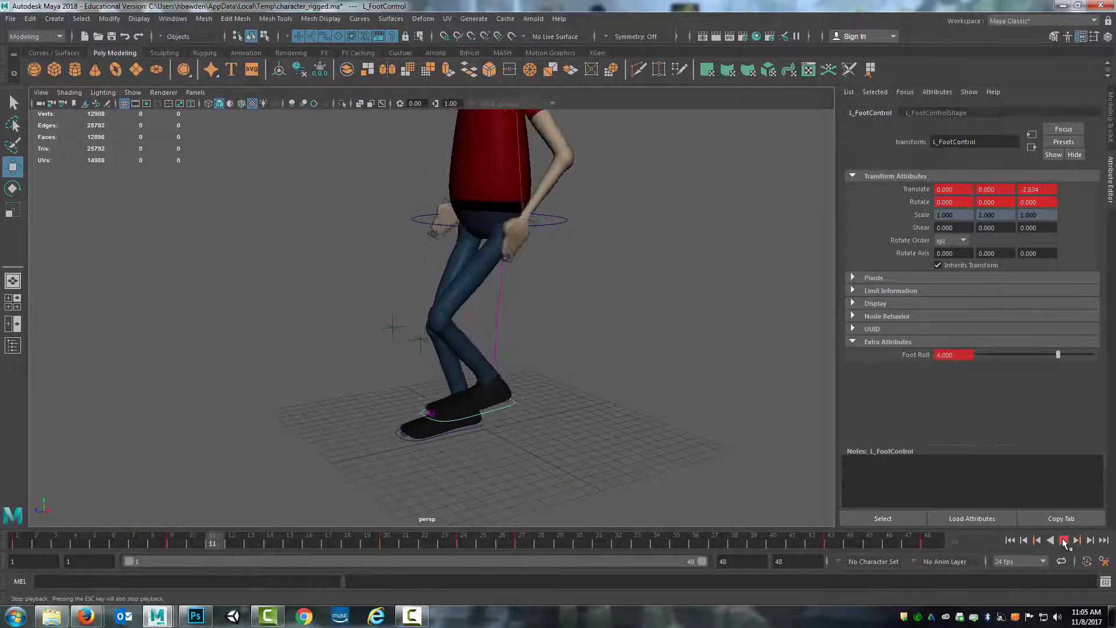
pyautogui.click(1064, 540)
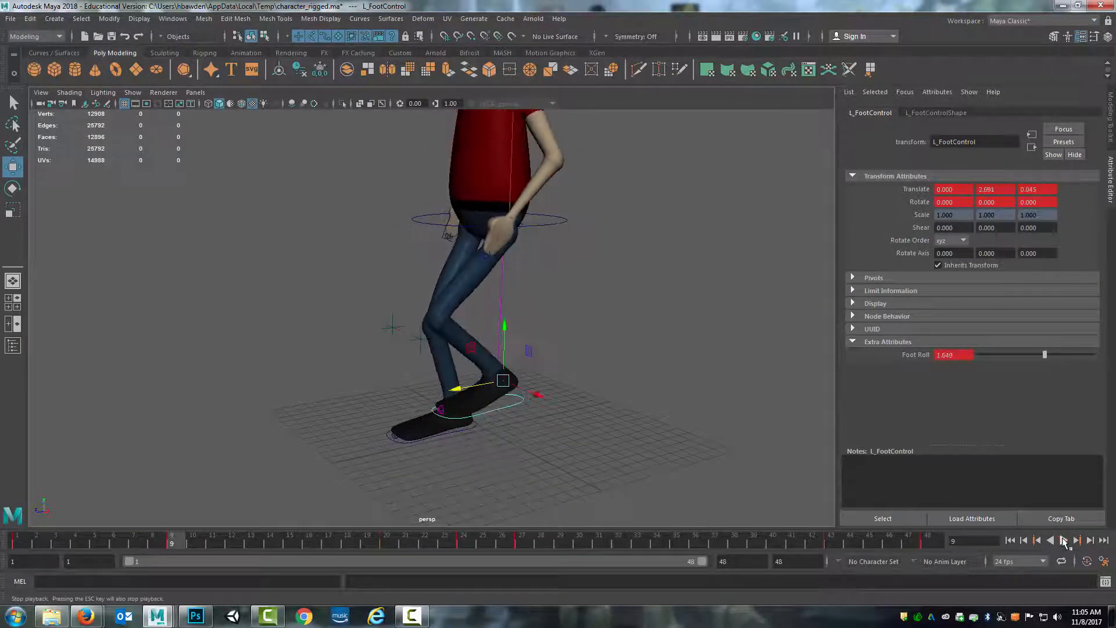
# Set the left foot control's Foot Roll to 2, key it at frames 48 and 1, and play back the cycle.
pyautogui.moveTo(16, 545); pyautogui.dragTo(928, 547)
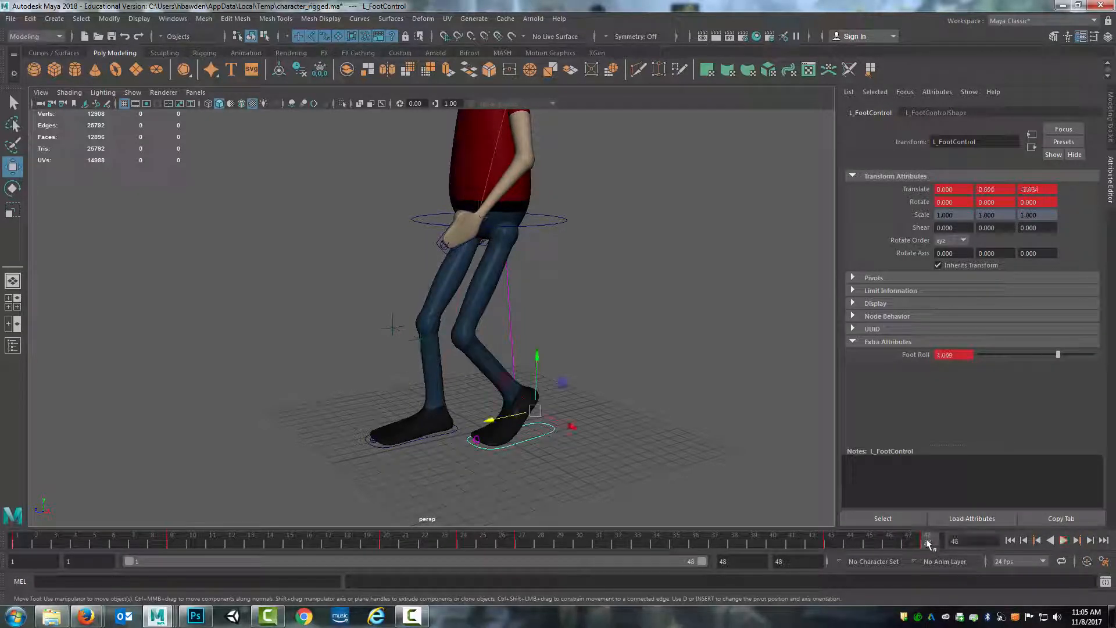
pyautogui.click(963, 355)
pyautogui.press('Return')
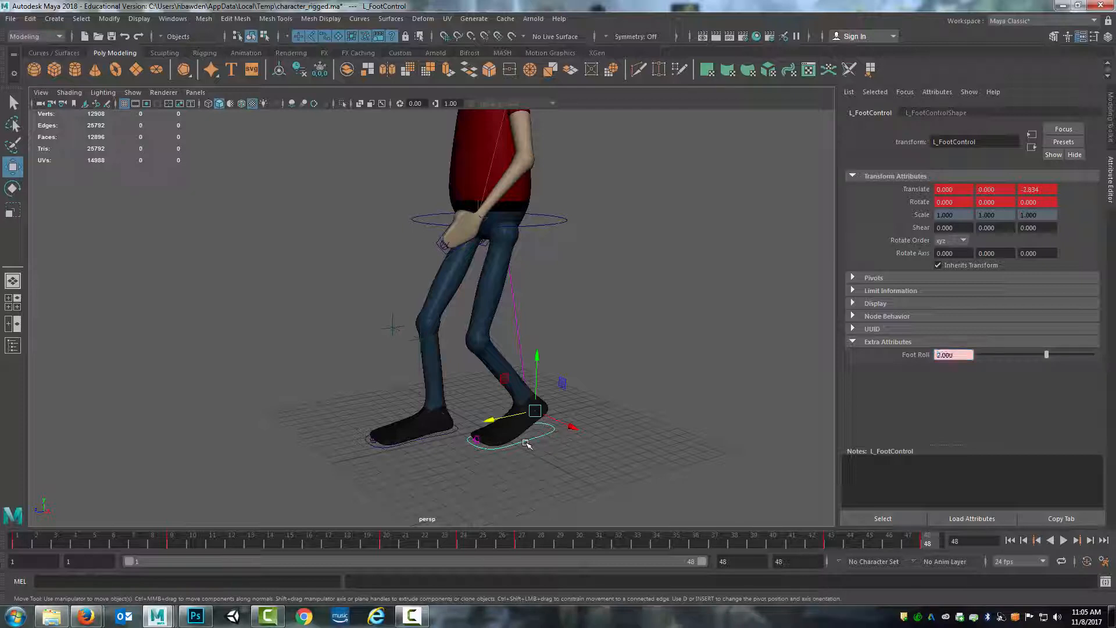
pyautogui.press('s')
pyautogui.click(26, 541)
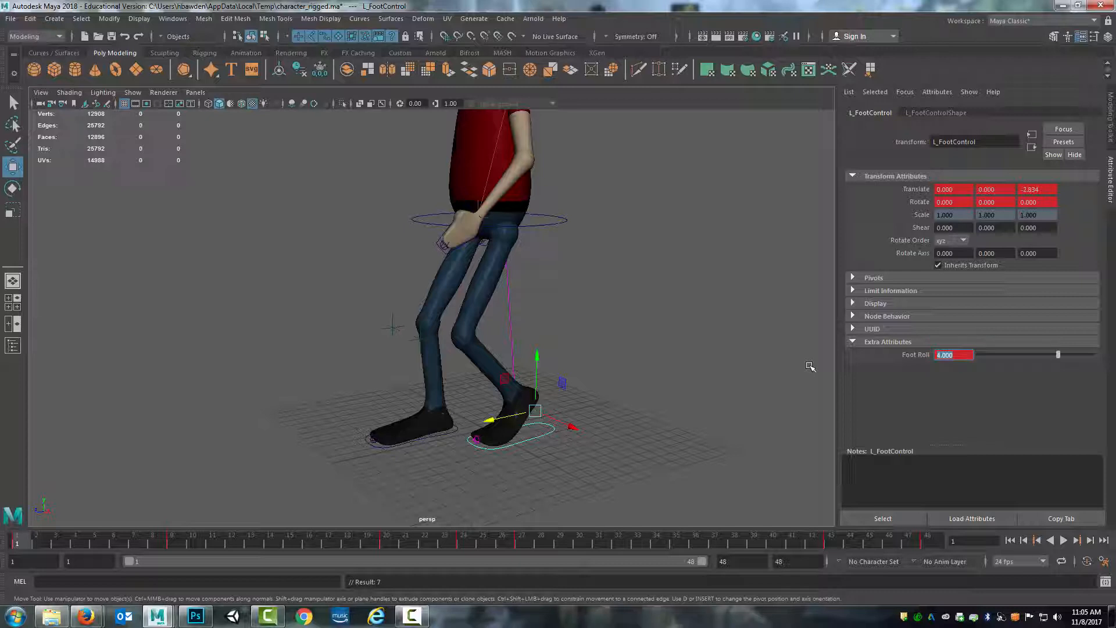
pyautogui.write('2')
pyautogui.press('Return')
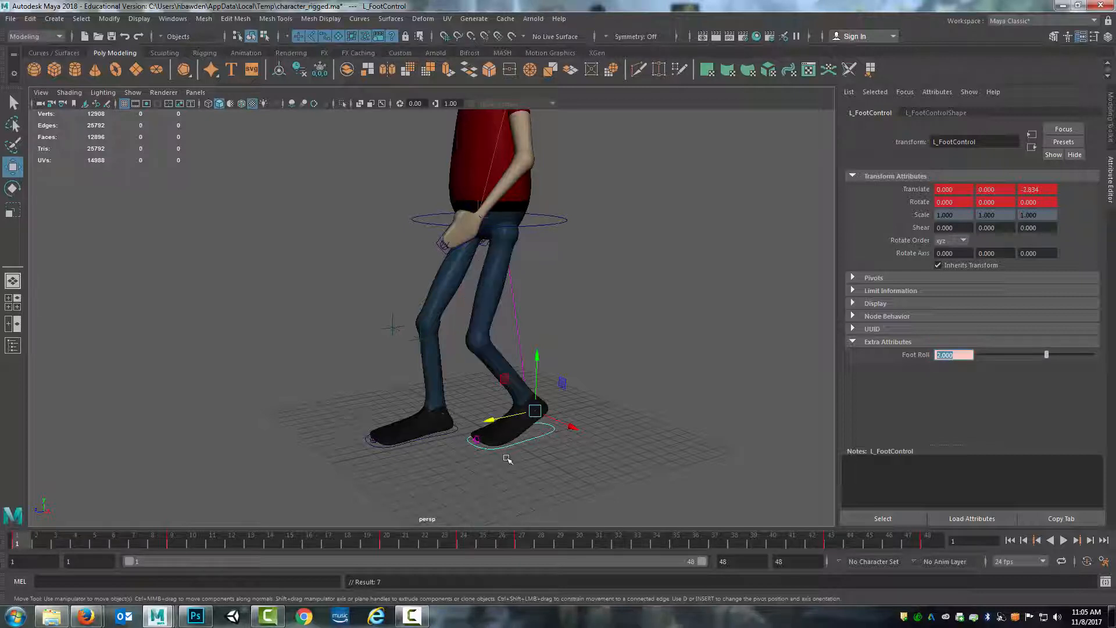
pyautogui.press('s')
pyautogui.click(1064, 540)
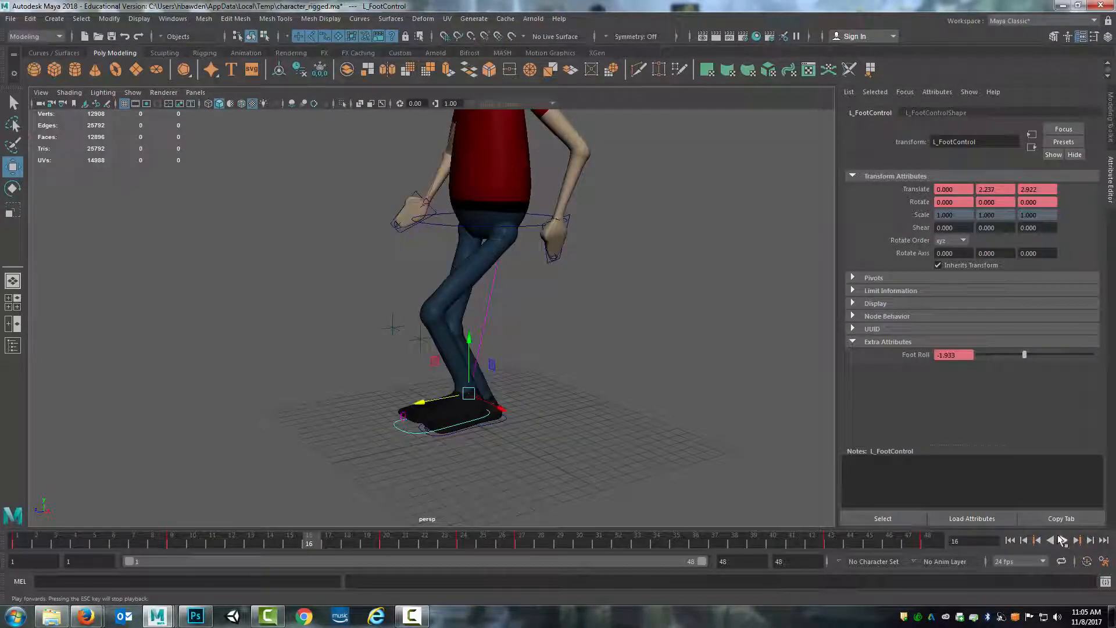
# At frame 1, set the right foot control's Foot Roll to -2 and key it.
pyautogui.keyDown('alt'); pyautogui.moveTo(343, 421); pyautogui.dragTo(469, 428); pyautogui.keyUp('alt')
pyautogui.keyDown('alt'); pyautogui.moveTo(524, 400); pyautogui.dragTo(498, 399, button='middle'); pyautogui.keyUp('alt')
pyautogui.keyDown('alt'); pyautogui.moveTo(498, 399); pyautogui.dragTo(493, 444, button='right'); pyautogui.keyUp('alt')
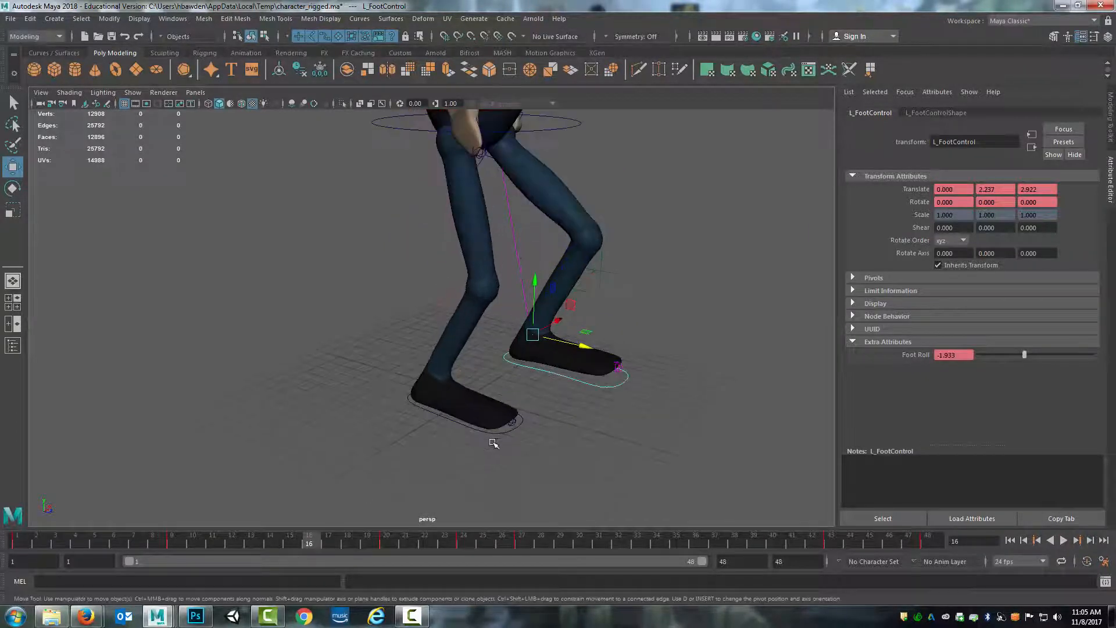
pyautogui.keyDown('alt'); pyautogui.moveTo(493, 444); pyautogui.dragTo(513, 428); pyautogui.keyUp('alt')
pyautogui.click(487, 422)
pyautogui.keyDown('alt'); pyautogui.moveTo(368, 443); pyautogui.dragTo(412, 433); pyautogui.keyUp('alt')
pyautogui.keyDown('alt'); pyautogui.moveTo(478, 419); pyautogui.dragTo(450, 425, button='middle'); pyautogui.keyUp('alt')
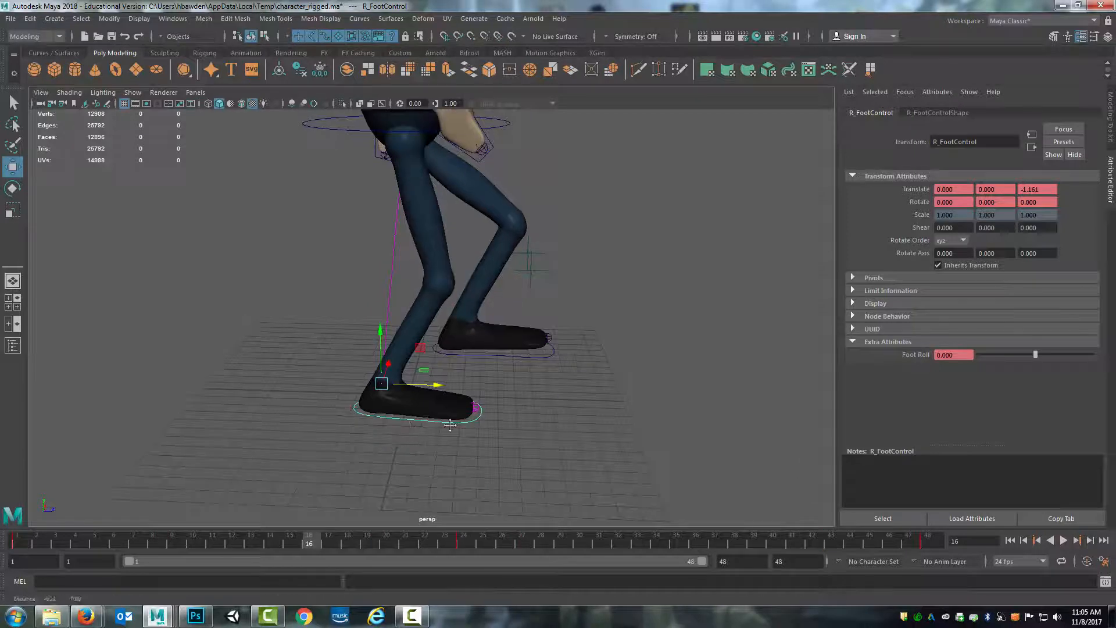
pyautogui.keyDown('alt'); pyautogui.moveTo(450, 425); pyautogui.dragTo(486, 415); pyautogui.keyUp('alt')
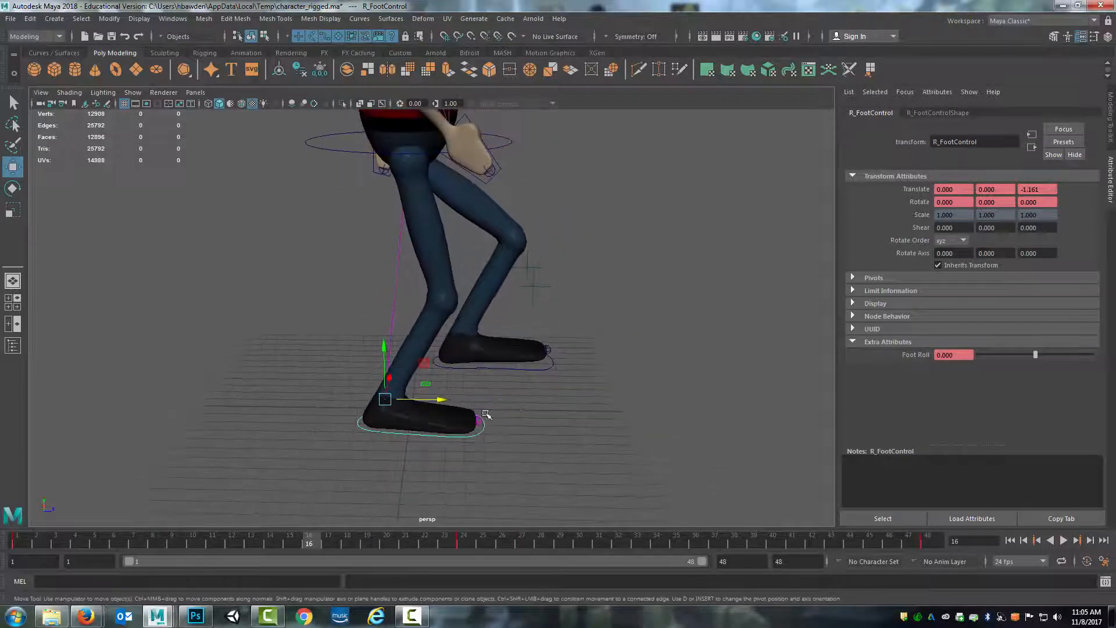
pyautogui.click(27, 541)
pyautogui.hotkey('alt', 'v')
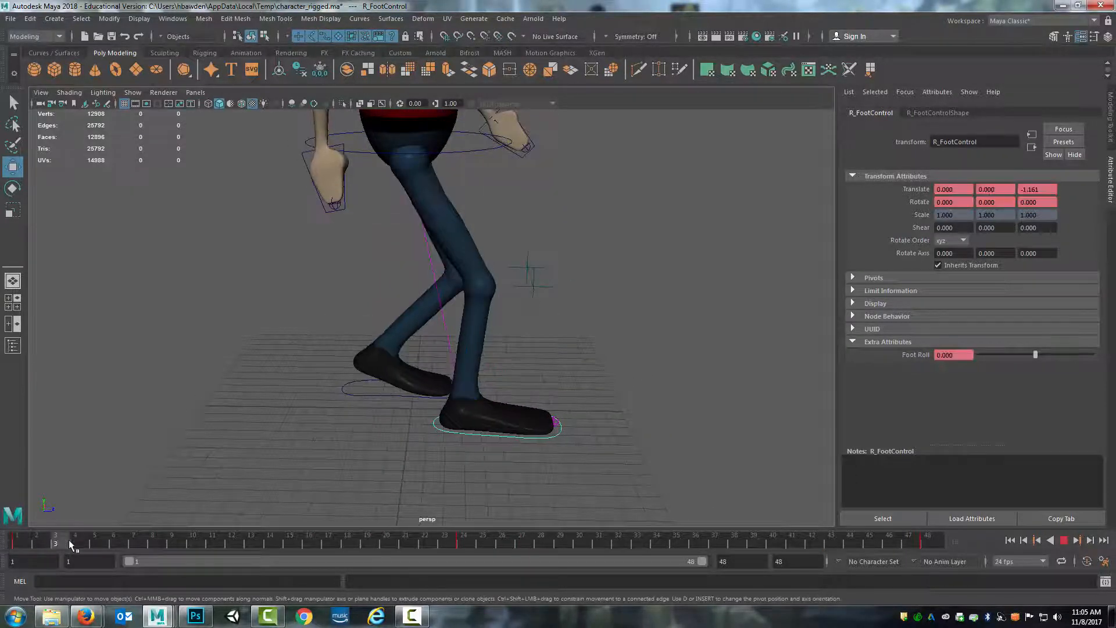
pyautogui.hotkey('alt', 'v')
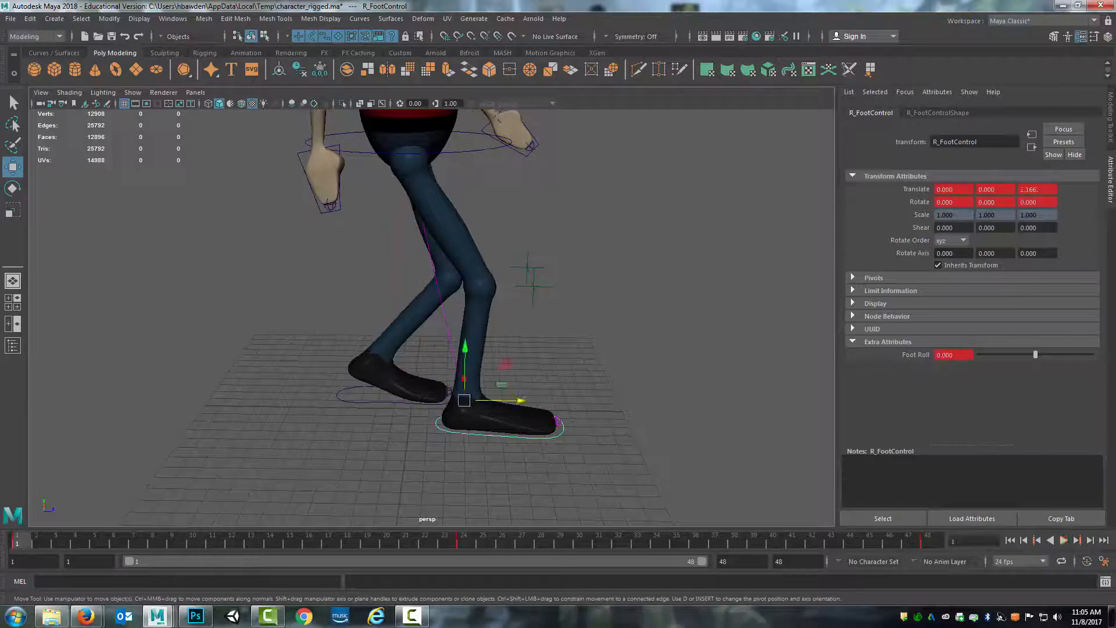
pyautogui.moveTo(1036, 357); pyautogui.dragTo(1023, 362)
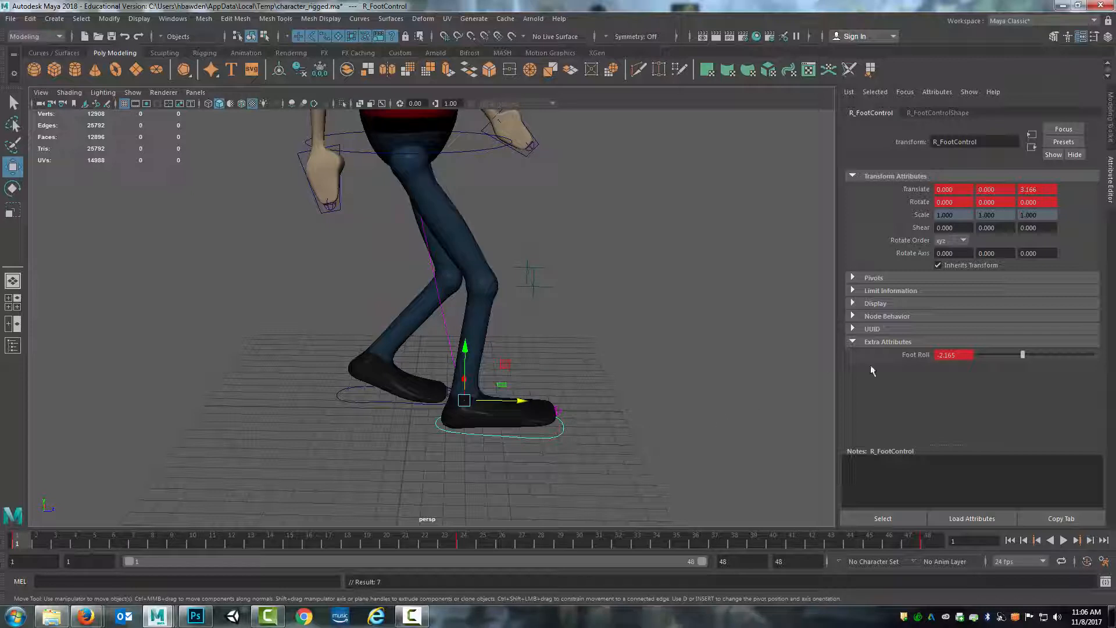
pyautogui.click(970, 356)
pyautogui.write('-2')
pyautogui.press('Return')
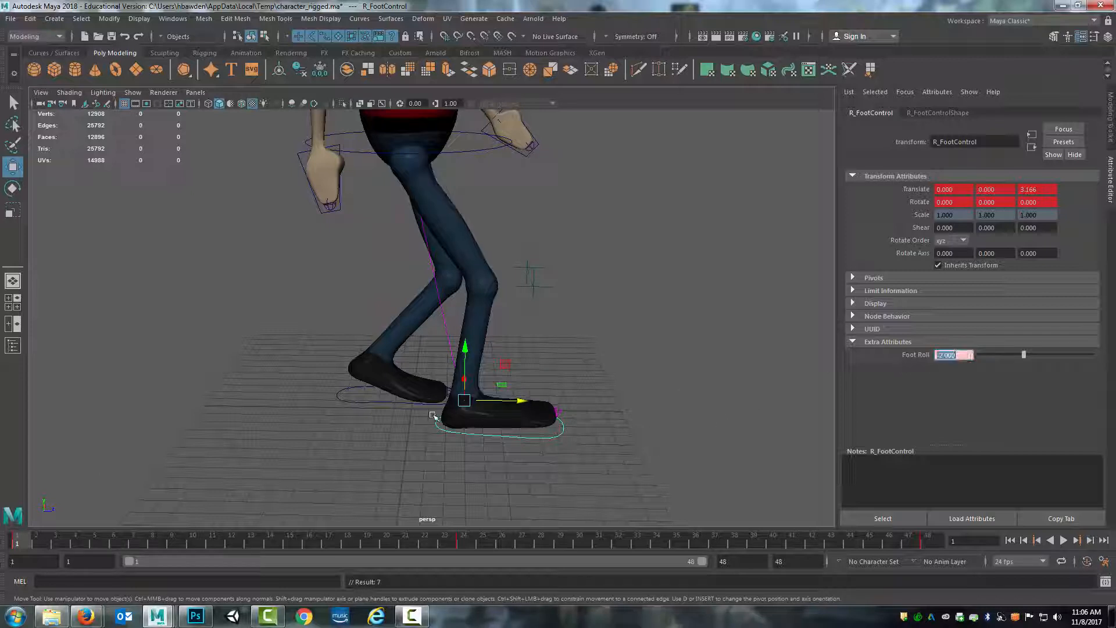
pyautogui.click(482, 434)
pyautogui.press('s')
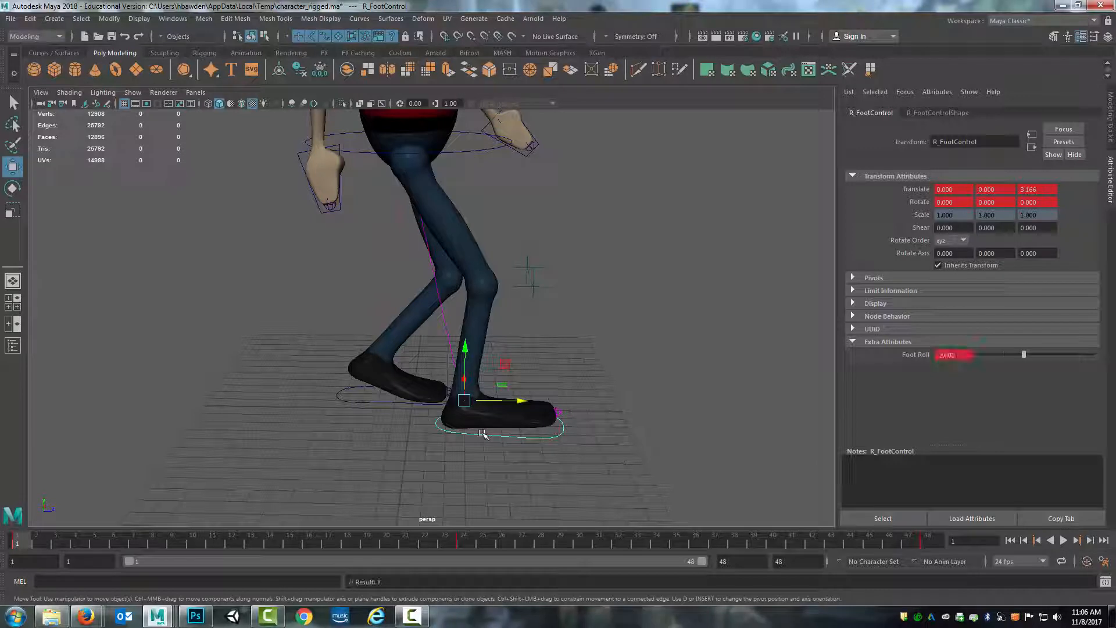
# At frame 48, set the right foot control's Foot Roll to -2 and key it.
pyautogui.click(930, 541)
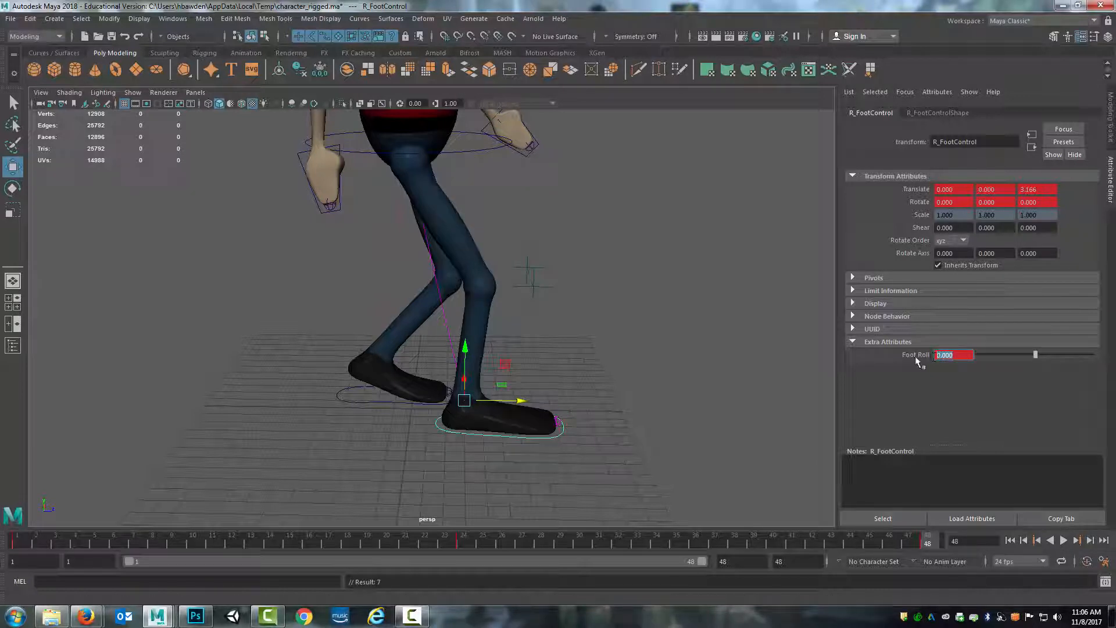
pyautogui.write('-2')
pyautogui.press('Return')
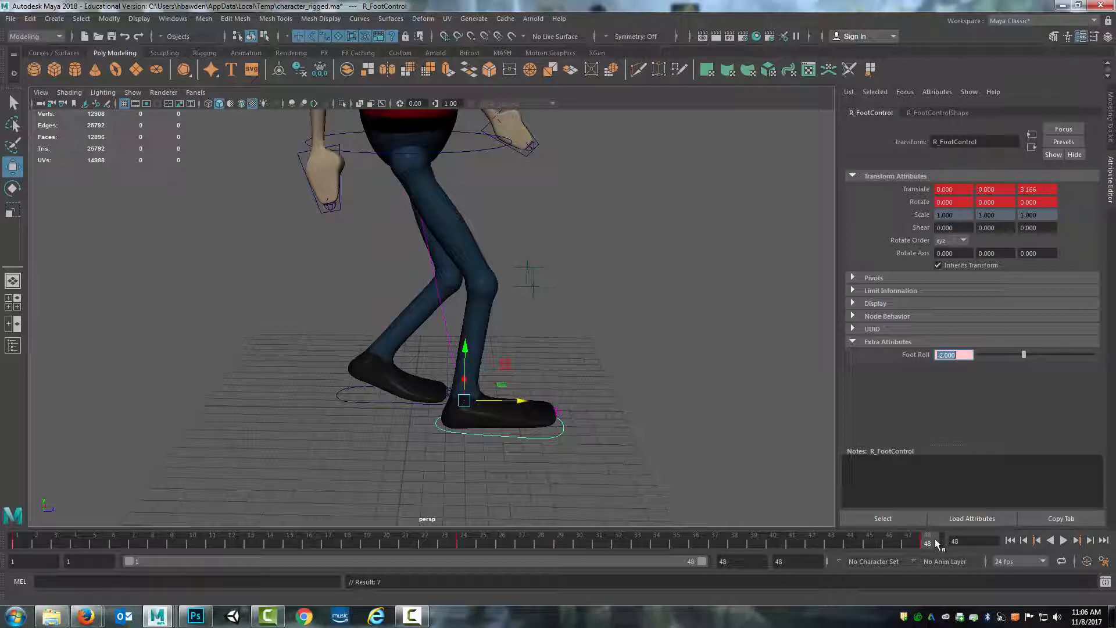
pyautogui.click(546, 441)
pyautogui.click(545, 439)
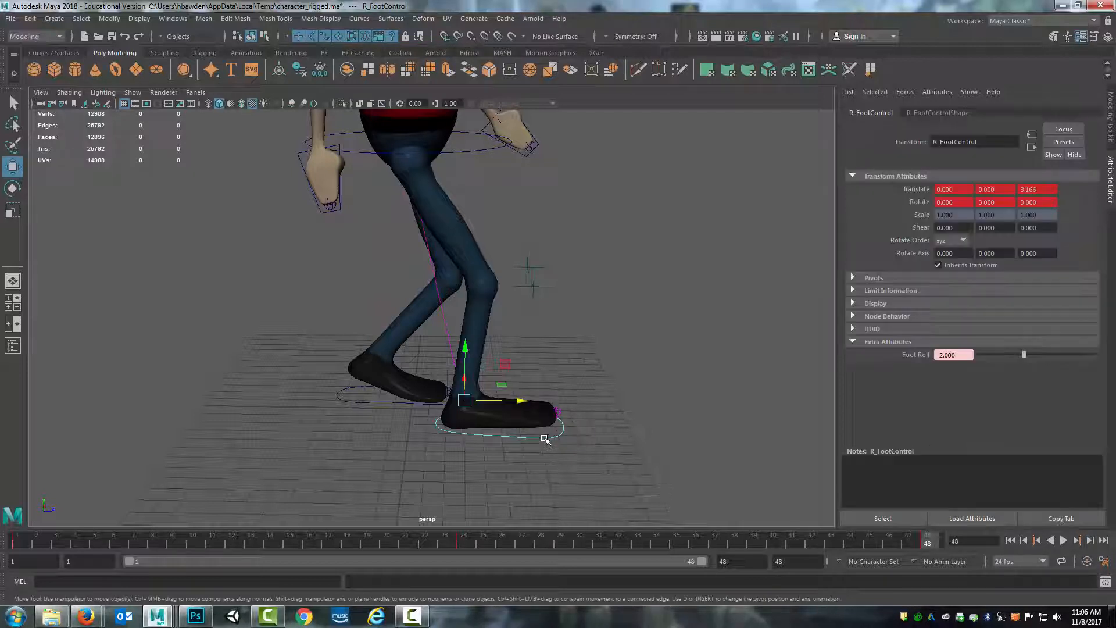
pyautogui.press('s')
# At frame 5, set the right foot control's Foot Roll to 0 and key it.
pyautogui.click(9, 544)
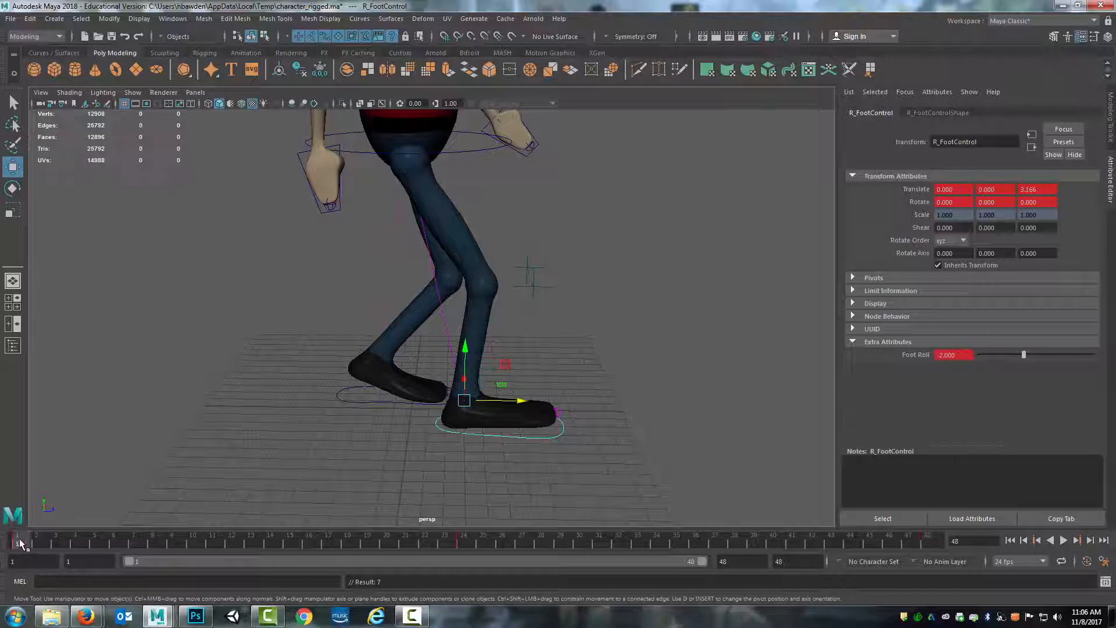
pyautogui.hotkey('alt', 'v')
pyautogui.click(93, 543)
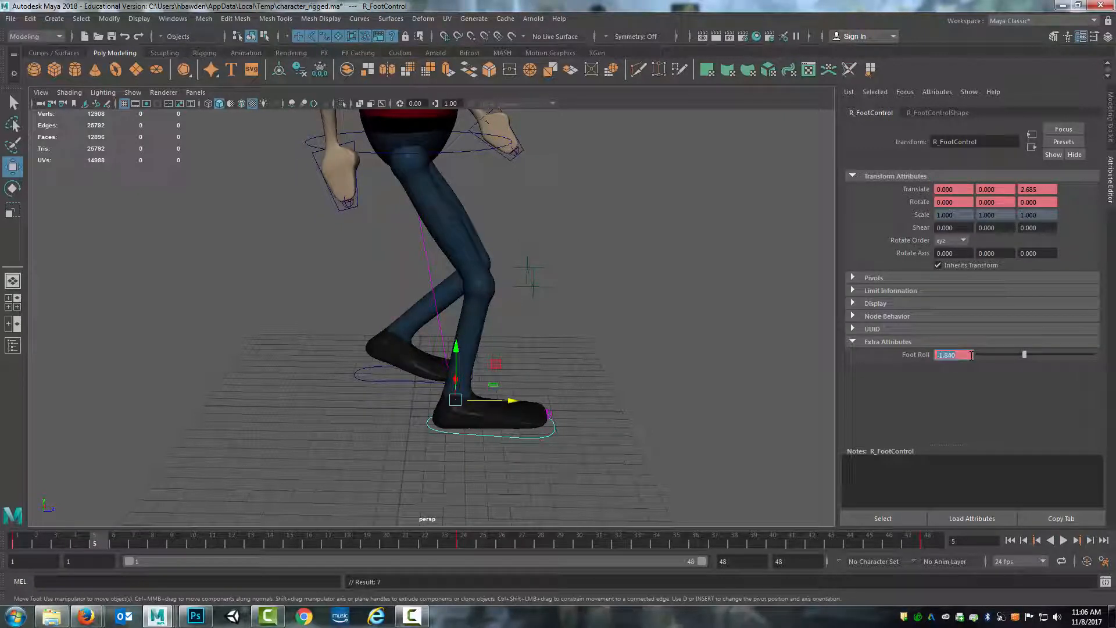
pyautogui.write('0')
pyautogui.press('Return')
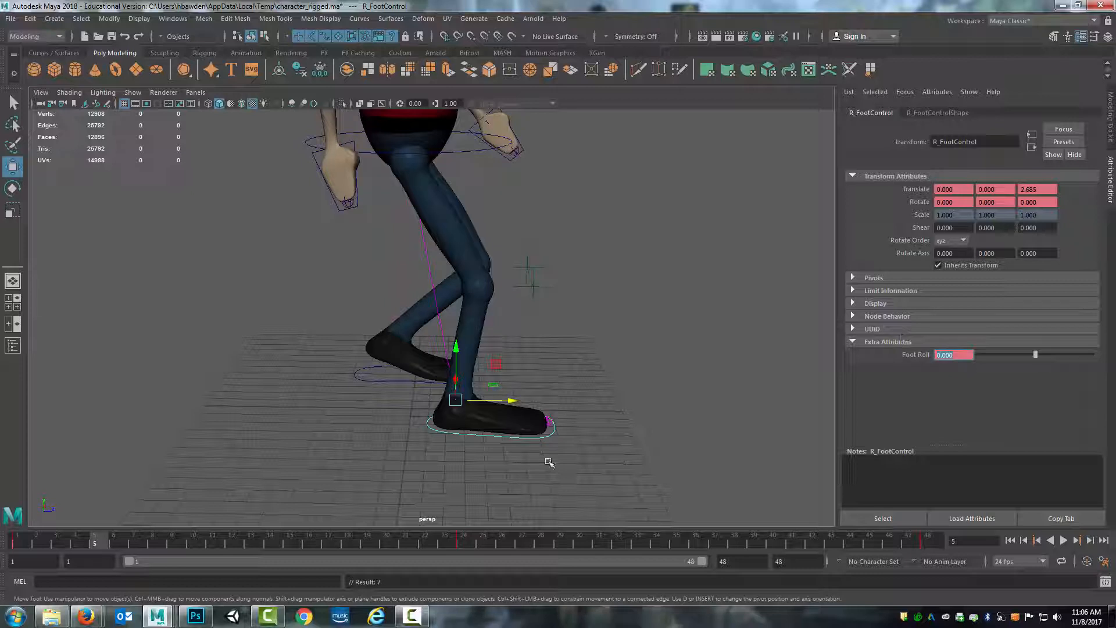
pyautogui.click(504, 437)
pyautogui.press('s')
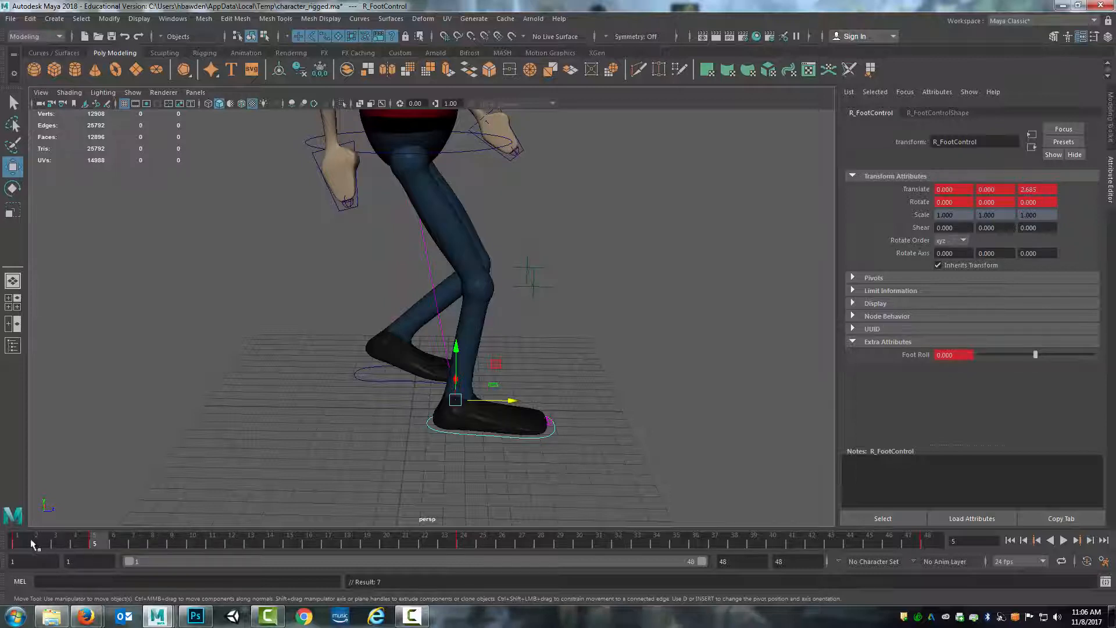
# Play back the cycle from frame 1, stop it, and key the right foot control at frame 18 with Foot Roll 0.
pyautogui.click(23, 543)
pyautogui.hotkey('alt', 'v')
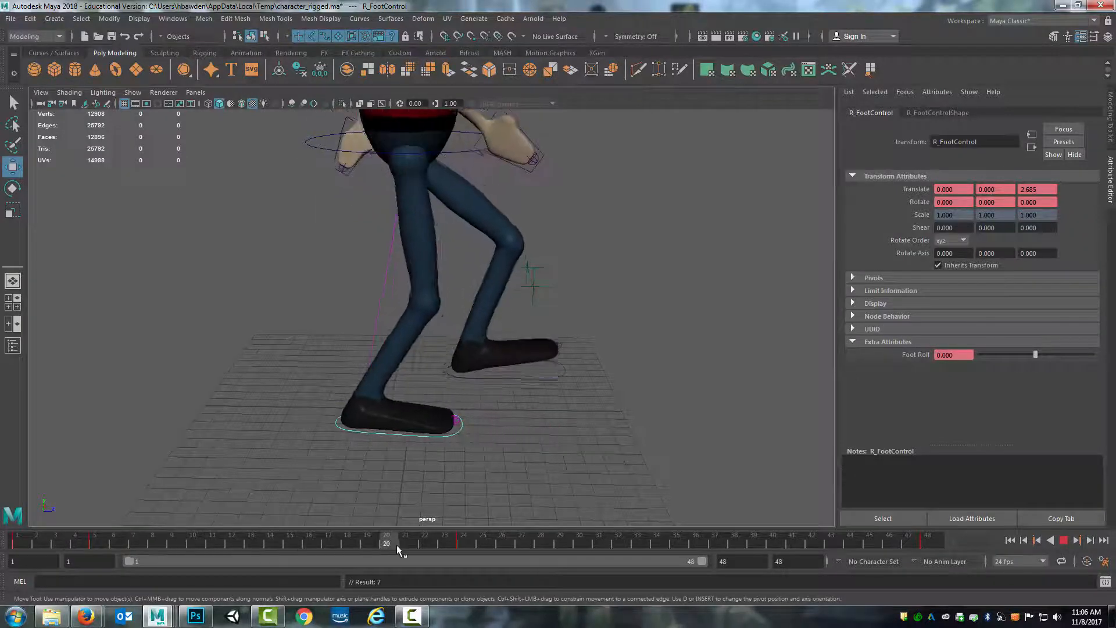
pyautogui.moveTo(448, 545); pyautogui.dragTo(334, 543)
pyautogui.hotkey('alt', 'v')
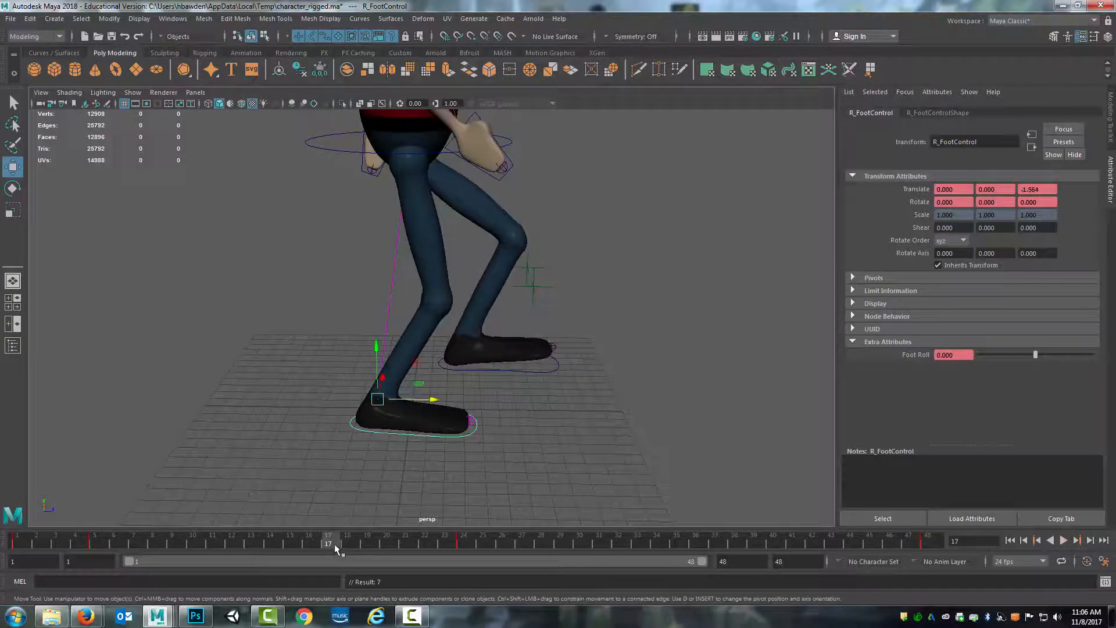
pyautogui.click(348, 544)
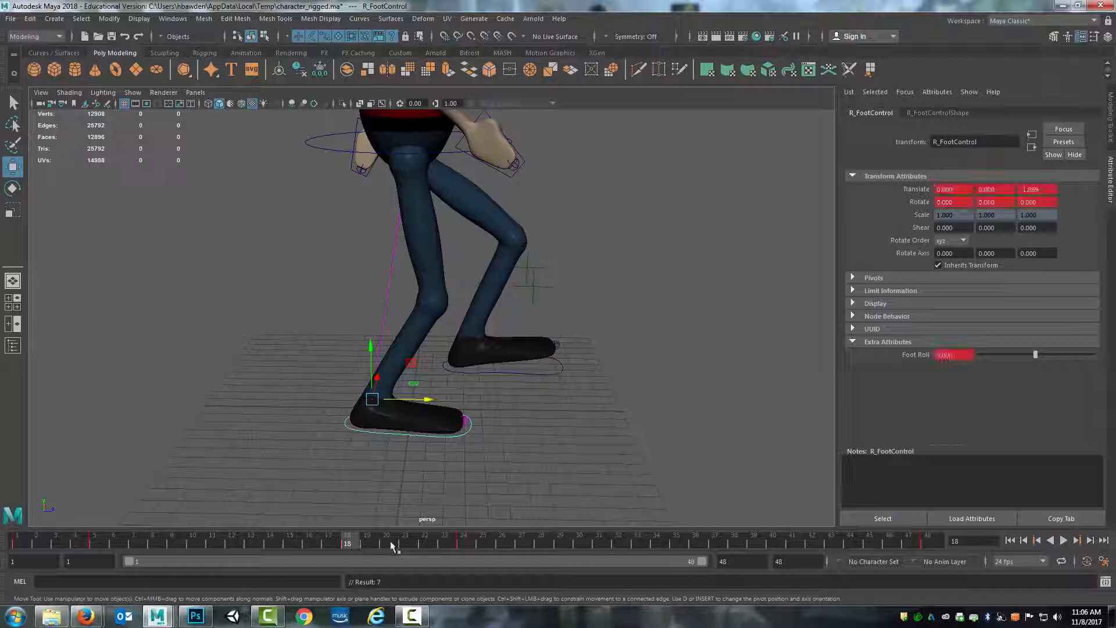
# At frame 24, raise the right heel with a Foot Roll of about 2.06 and key it.
pyautogui.click(464, 541)
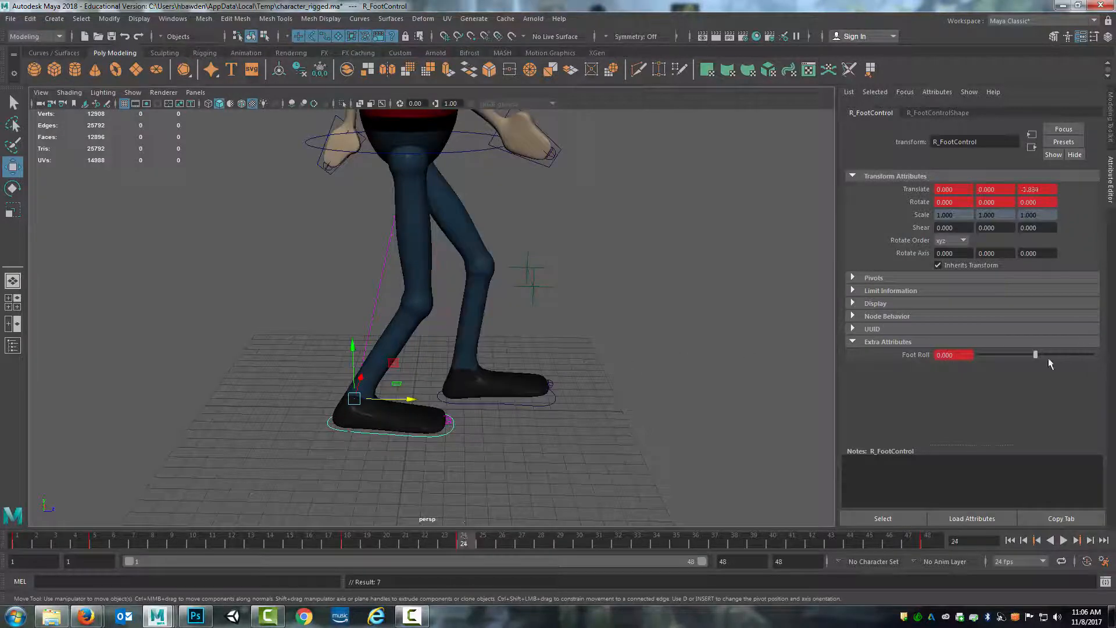
pyautogui.moveTo(1035, 354); pyautogui.dragTo(1047, 355)
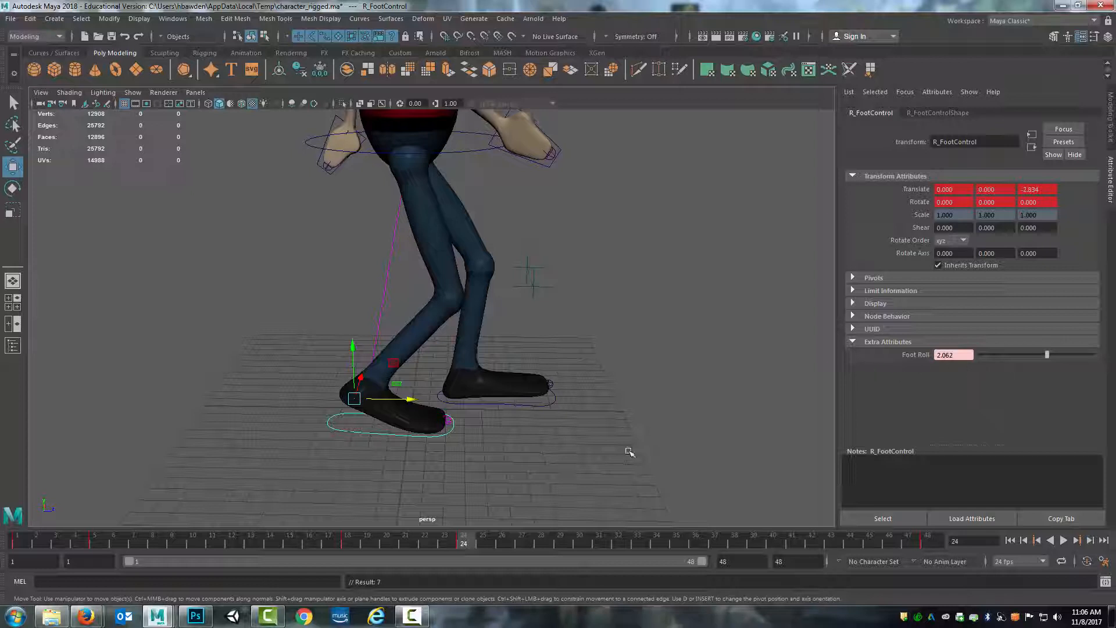
pyautogui.press('s')
# At frame 30, lift the right foot control up and forward to about Y 3.24, Z -0.88, and key the pose.
pyautogui.moveTo(347, 545); pyautogui.dragTo(579, 537)
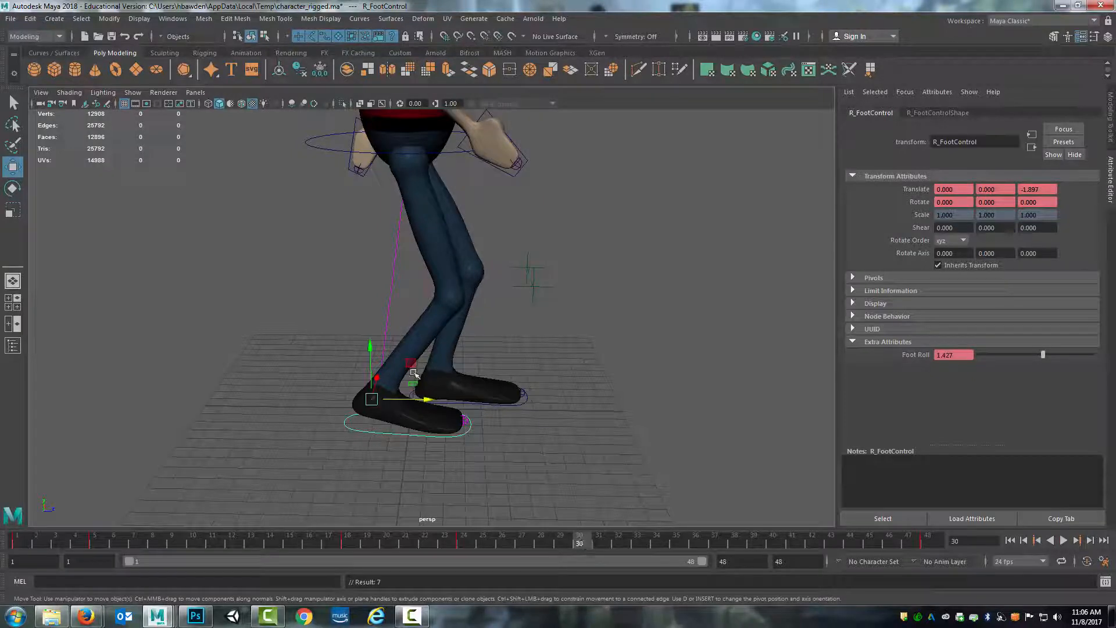
pyautogui.moveTo(413, 373); pyautogui.dragTo(425, 317)
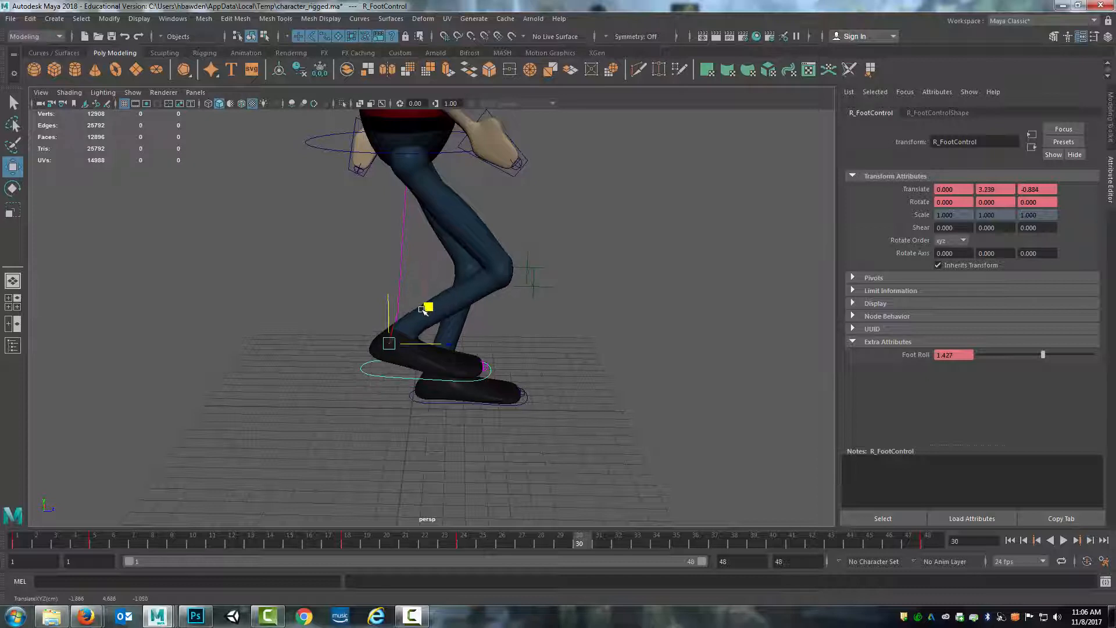
pyautogui.press('s')
# At frame 40, set the right foot's Foot Roll to about -2.06, move the control to about Y 1.87, Z 2.69, and key it.
pyautogui.moveTo(497, 536); pyautogui.dragTo(773, 540)
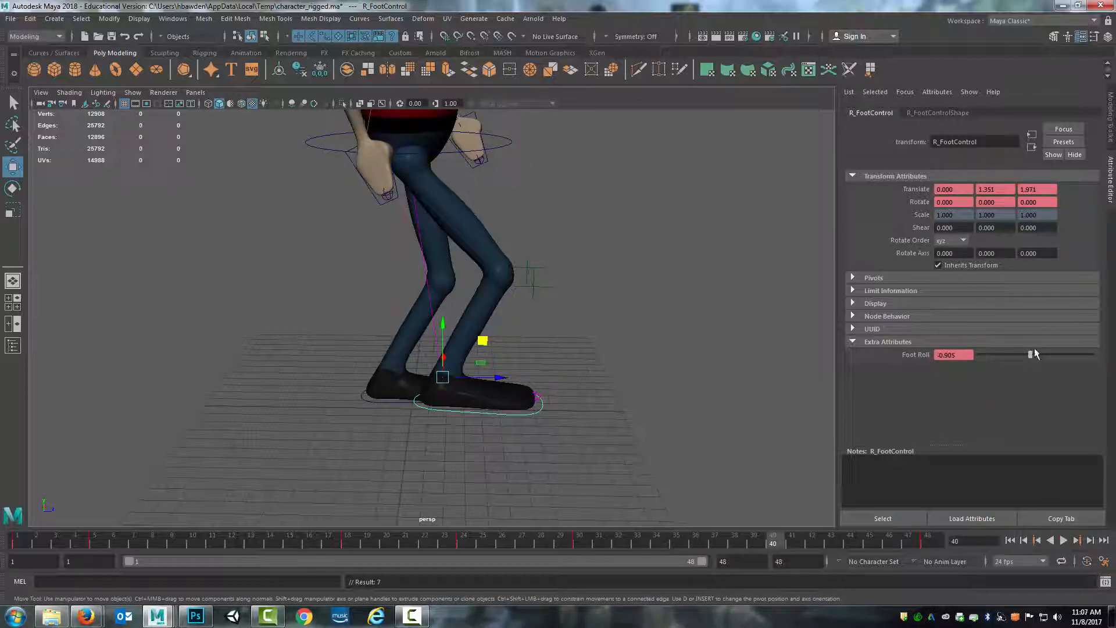
pyautogui.moveTo(1025, 355); pyautogui.dragTo(1023, 354)
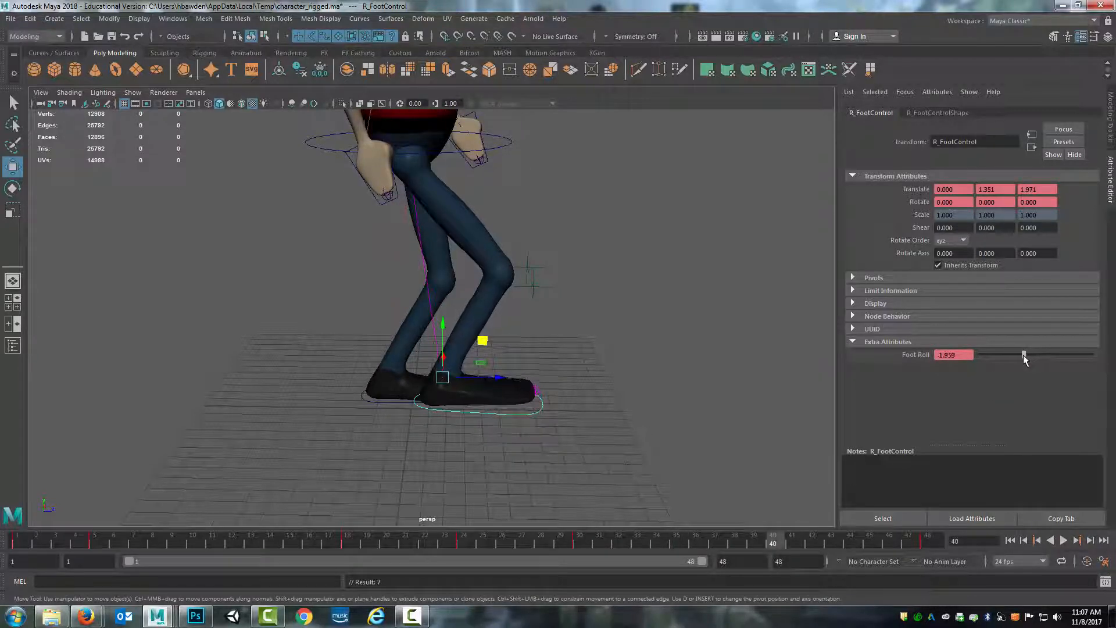
pyautogui.moveTo(482, 341); pyautogui.dragTo(486, 337)
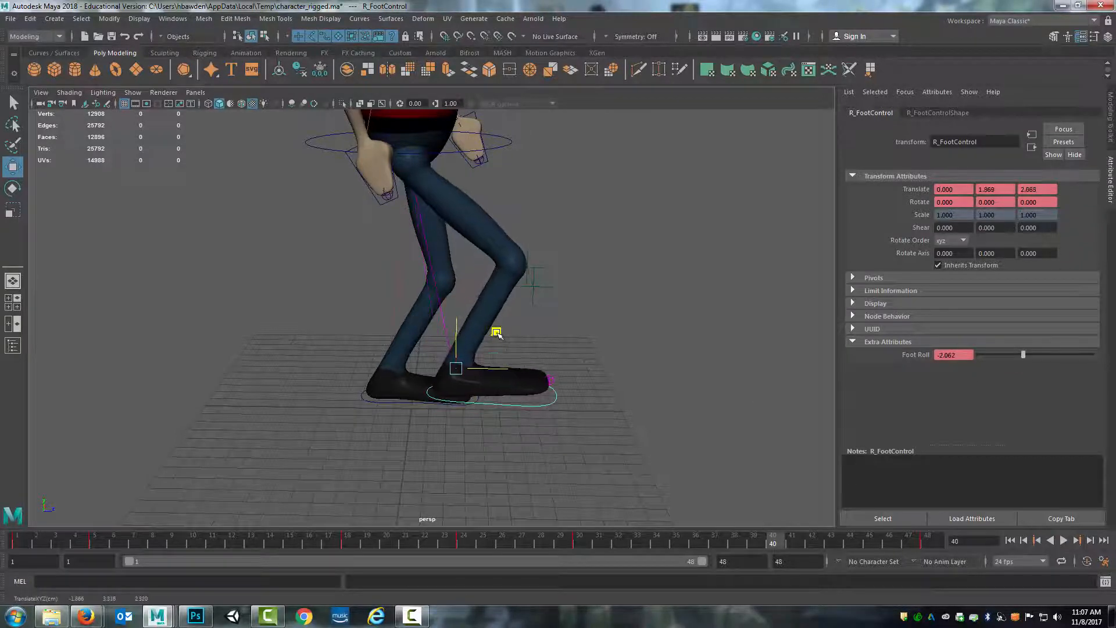
pyautogui.press('s')
# Play back the walk cycle and check the whole character's motion from several angles, stopping the playback.
pyautogui.click(1065, 542)
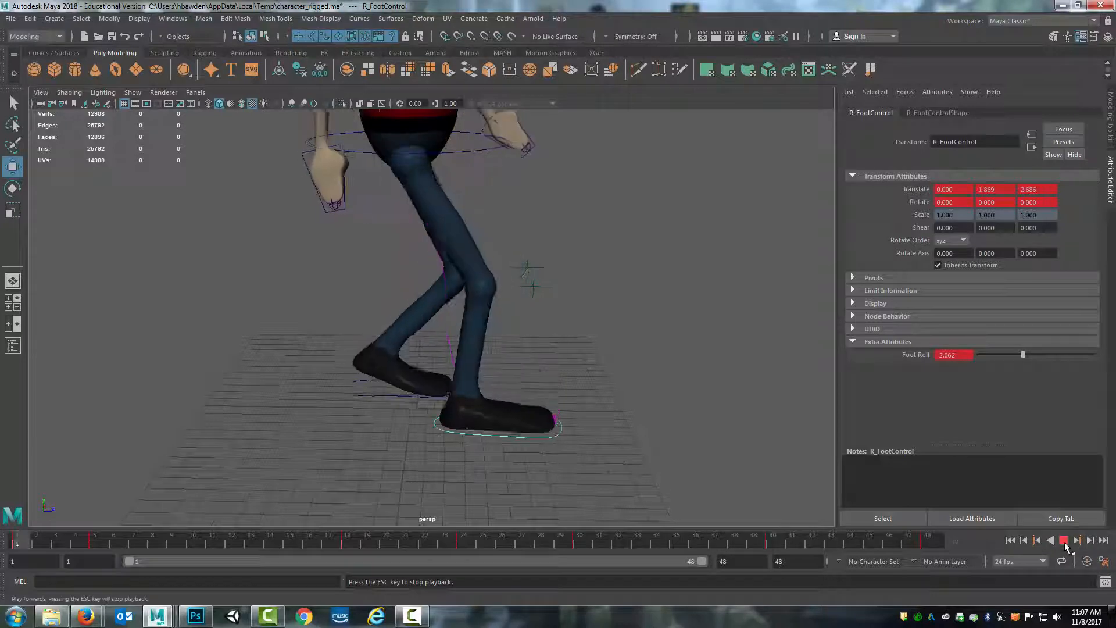
pyautogui.keyDown('alt'); pyautogui.moveTo(610, 324); pyautogui.dragTo(441, 331); pyautogui.keyUp('alt')
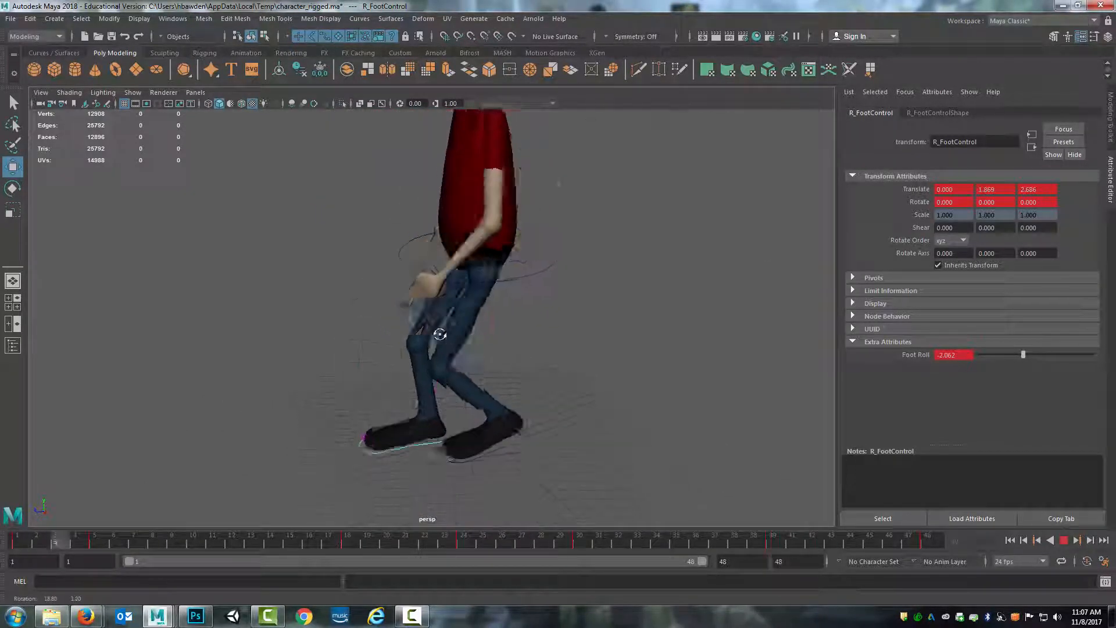
pyautogui.keyDown('alt'); pyautogui.moveTo(440, 331); pyautogui.dragTo(471, 348, button='right'); pyautogui.keyUp('alt')
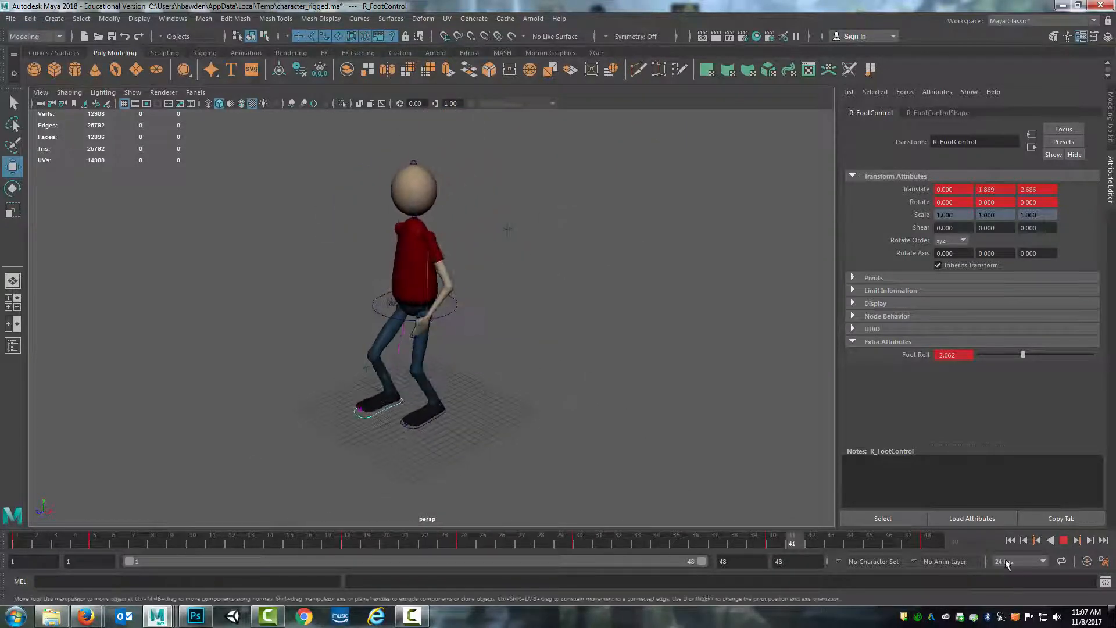
pyautogui.click(1064, 541)
pyautogui.keyDown('alt'); pyautogui.moveTo(567, 397); pyautogui.dragTo(500, 391); pyautogui.keyUp('alt')
pyautogui.keyDown('alt'); pyautogui.moveTo(437, 320); pyautogui.dragTo(375, 410); pyautogui.keyUp('alt')
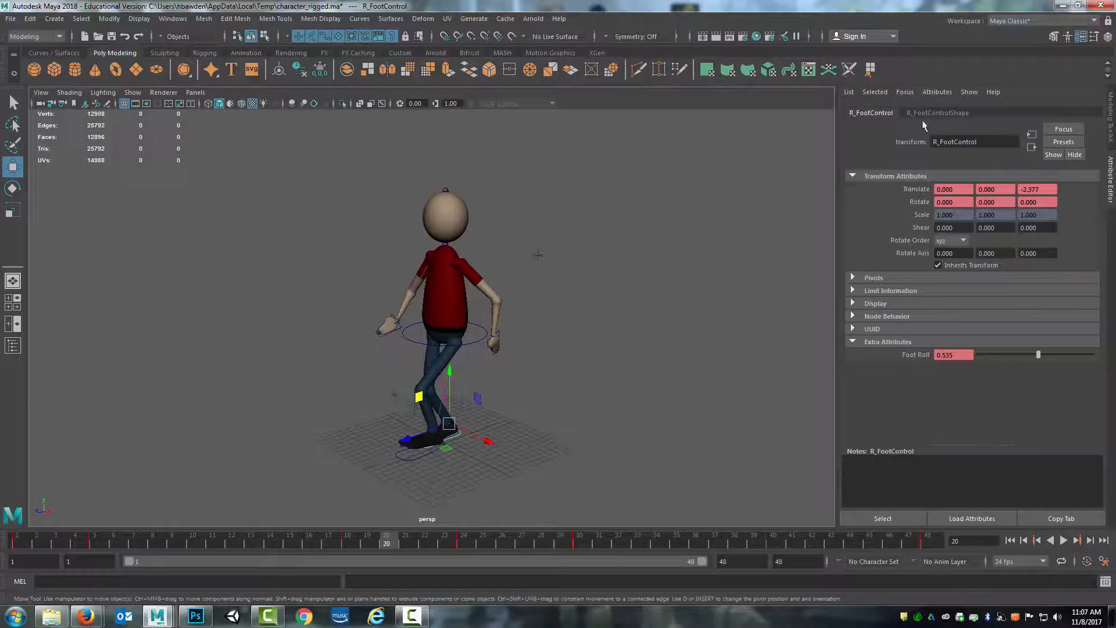